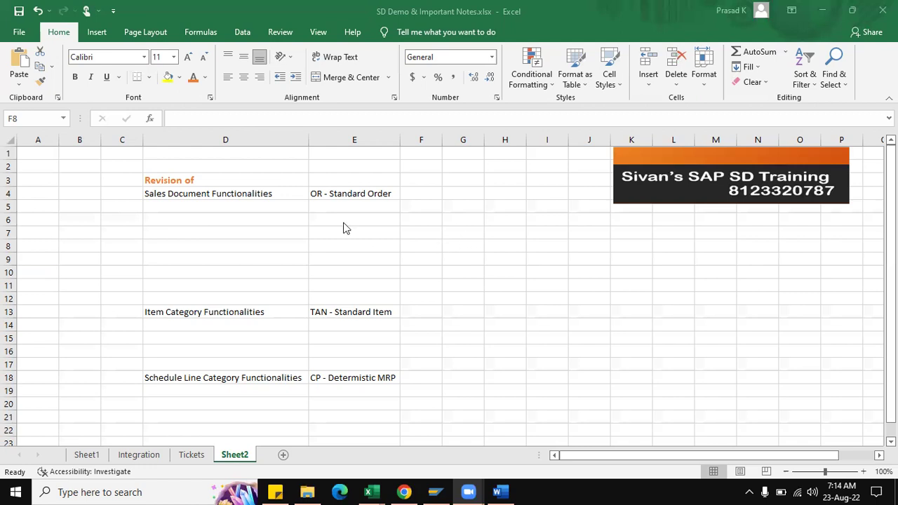
# Enter Customer Master Data in D5 and Material Master Data in D6, below Sales Document Functionalities
pyautogui.click(211, 206)
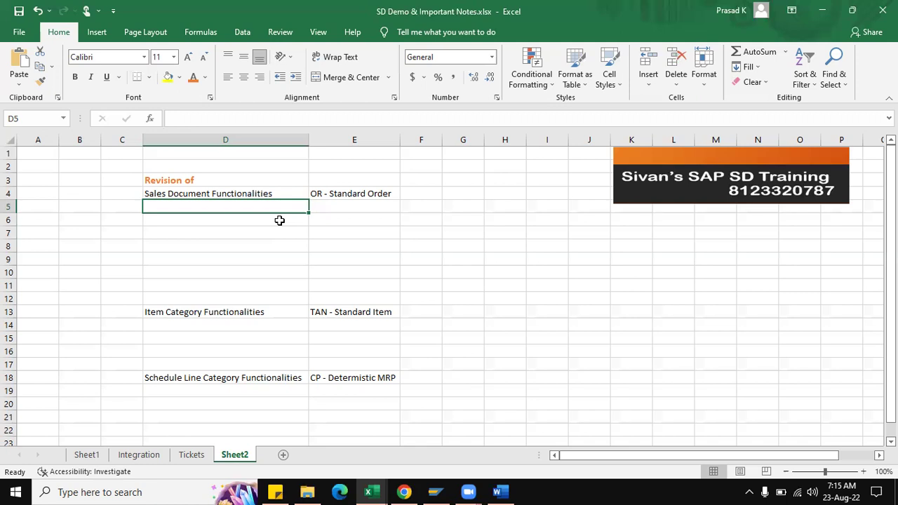
pyautogui.write('Custom')
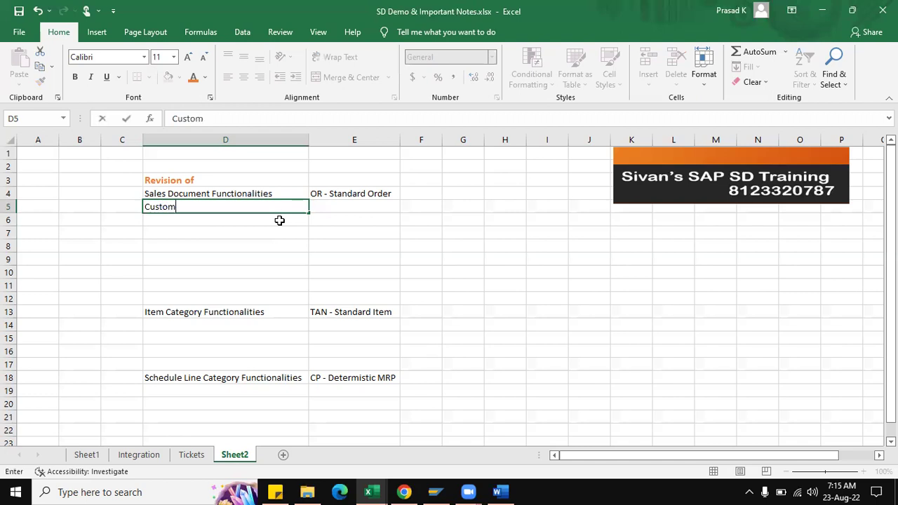
pyautogui.write('er Master DAta')
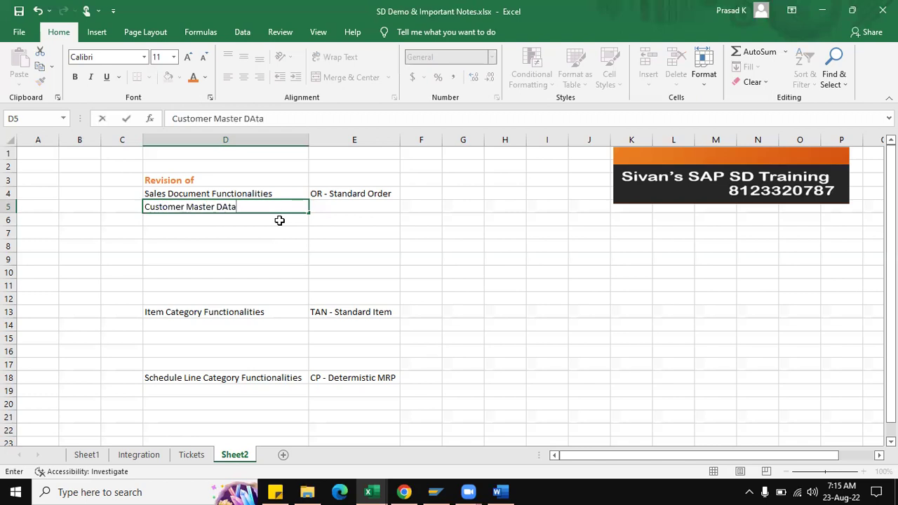
pyautogui.press('Return')
pyautogui.write('Mate')
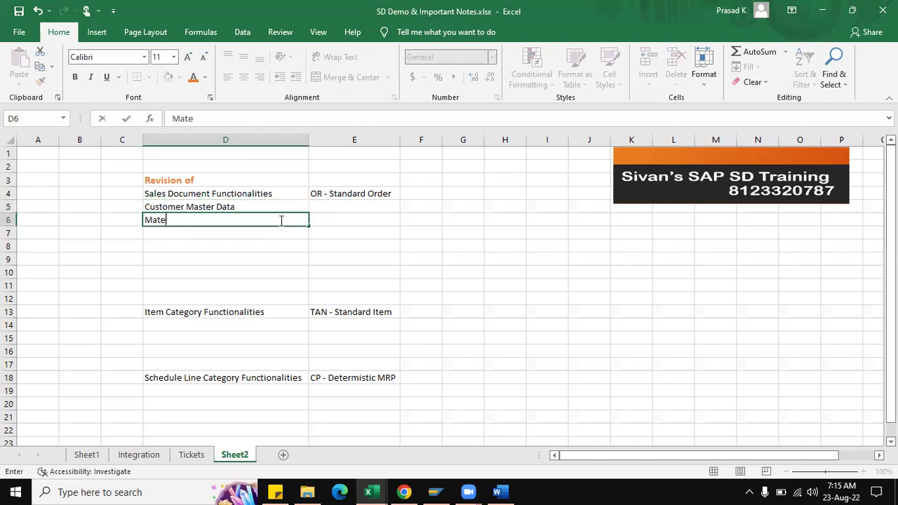
pyautogui.write('rial Master Data')
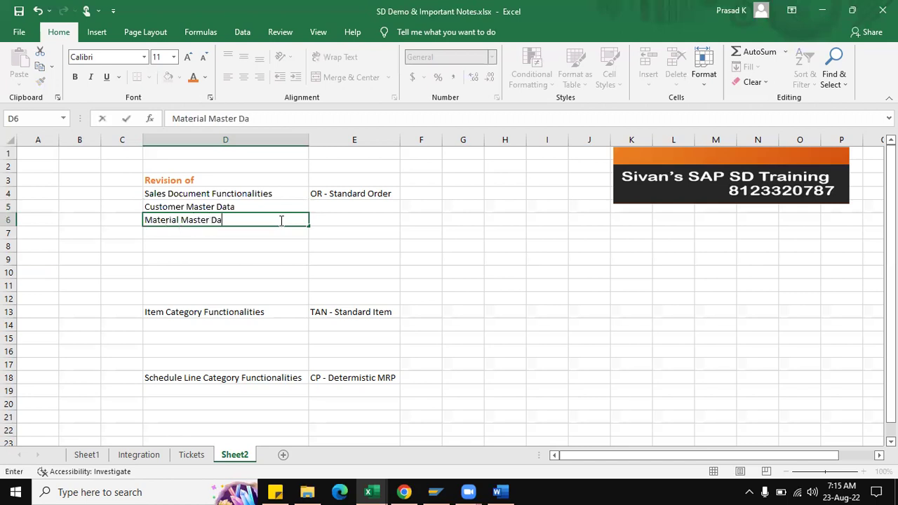
pyautogui.press('Return')
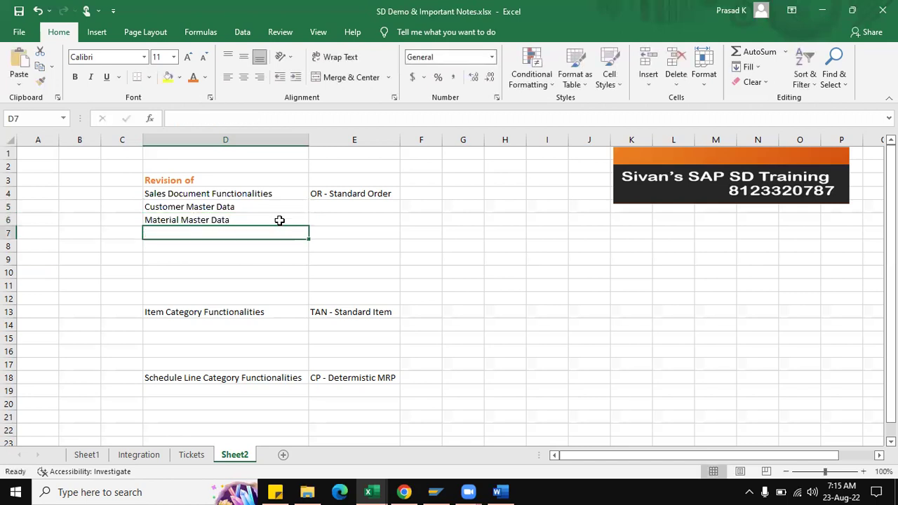
# Add Customer Material Info Record in D7 as the next item below Material Master Data
pyautogui.write('C')
pyautogui.press('BackSpace')
pyautogui.write('ustomer M')
pyautogui.press('BackSpace')
pyautogui.write('aterals')
pyautogui.press('BackSpace')
pyautogui.press('BackSpace')
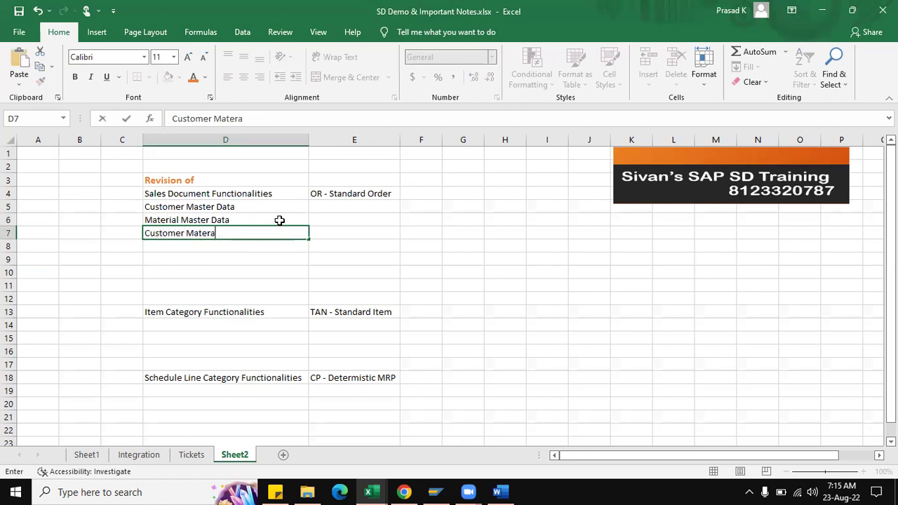
pyautogui.press('BackSpace')
pyautogui.write('ial Info Record')
pyautogui.press('Return')
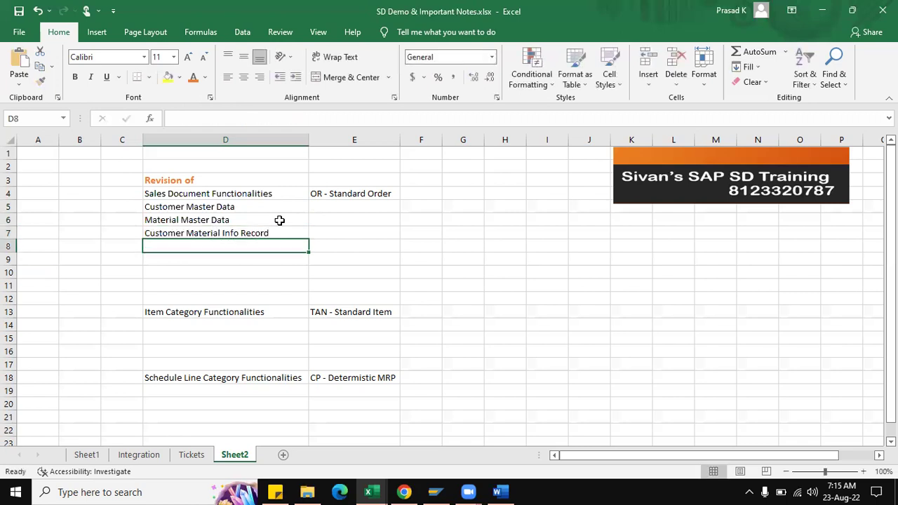
# Enter Conditions Master in D8 and Output Master in D9 to extend the master data list
pyautogui.write('Conditions Master')
pyautogui.press('Return')
pyautogui.write('out')
pyautogui.press('BackSpace')
pyautogui.press('BackSpace')
pyautogui.press('BackSpace')
pyautogui.write('Output Master')
pyautogui.press('Return')
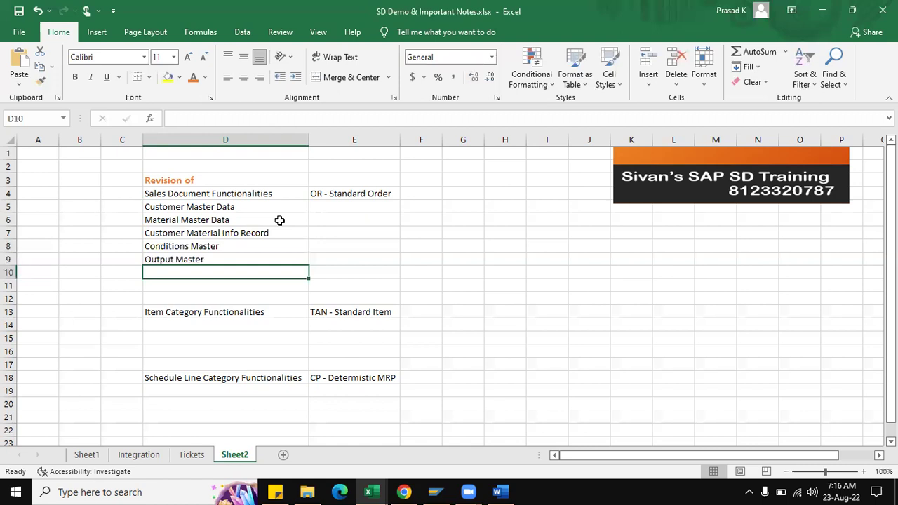
# Make the Sales Document Functionalities and OR - Standard Order cells in D4:E4 bold
pyautogui.moveTo(237, 194); pyautogui.dragTo(320, 195)
pyautogui.click(75, 76)
# Enter the header Tcode in C3 and the transaction code VOV8 below it in C4
pyautogui.click(121, 182)
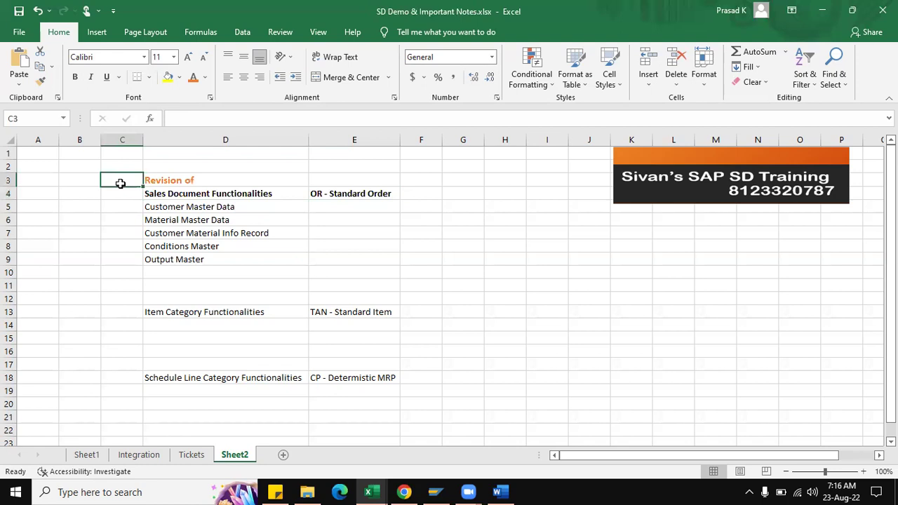
pyautogui.write('Tcode')
pyautogui.press('Return')
pyautogui.write('VOV8')
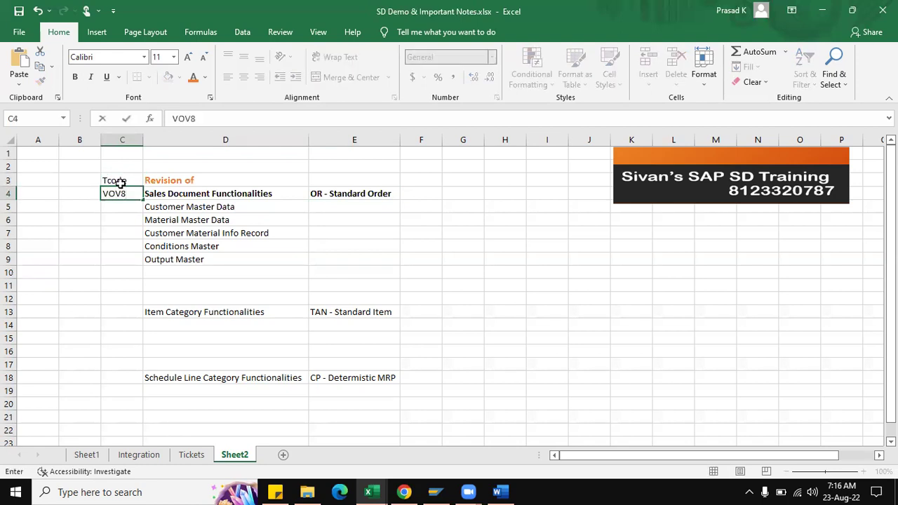
pyautogui.press('Tab')
# Enter the header Tables in F3 and the table name VBAK below it in F4
pyautogui.press('Tab')
pyautogui.press('Tab')
pyautogui.press('Up')
pyautogui.write('Tables')
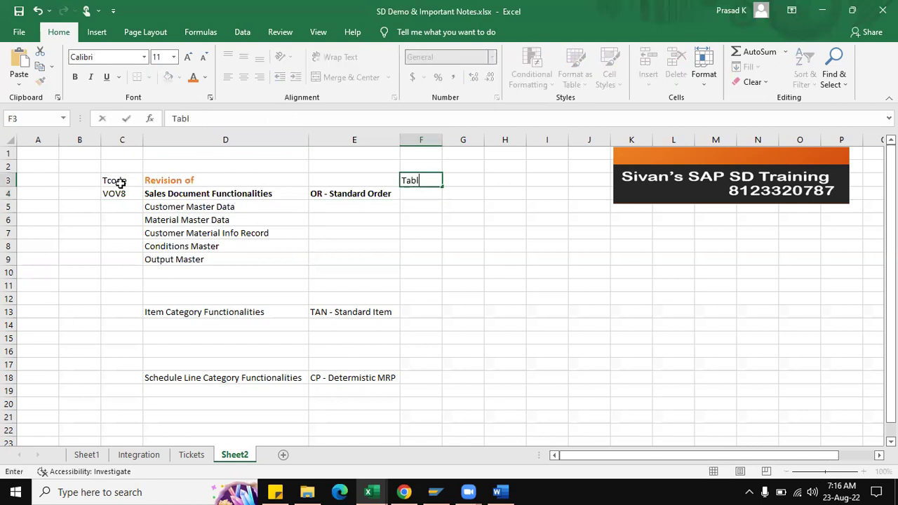
pyautogui.press('Return')
pyautogui.write('VBAK')
pyautogui.press('BackSpace')
pyautogui.press('BackSpace')
pyautogui.press('BackSpace')
pyautogui.write('BAK')
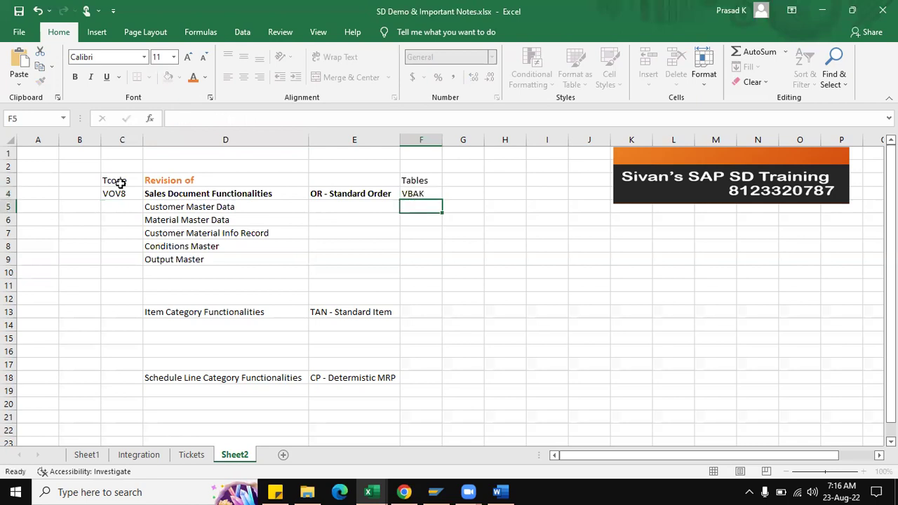
pyautogui.press('Return')
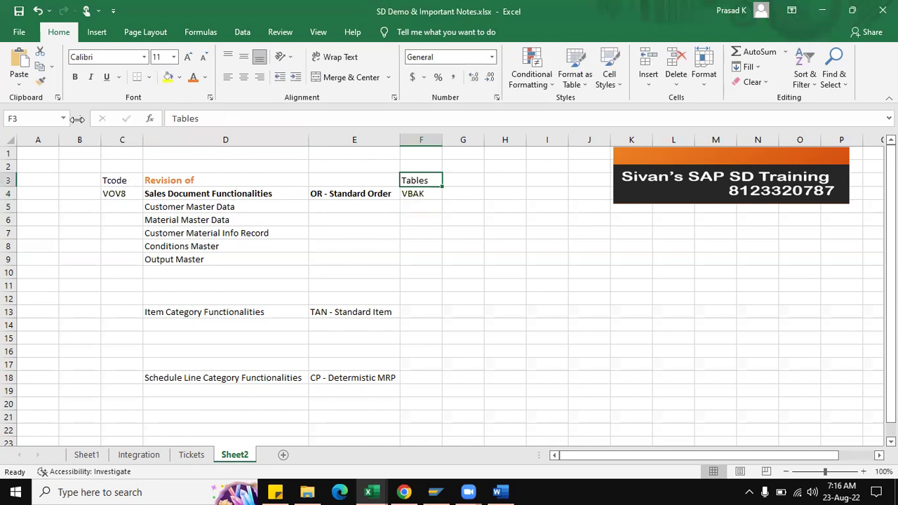
# Make the Tables header in F3 and the Tcode header in C3 bold
pyautogui.click(76, 77)
pyautogui.click(113, 181)
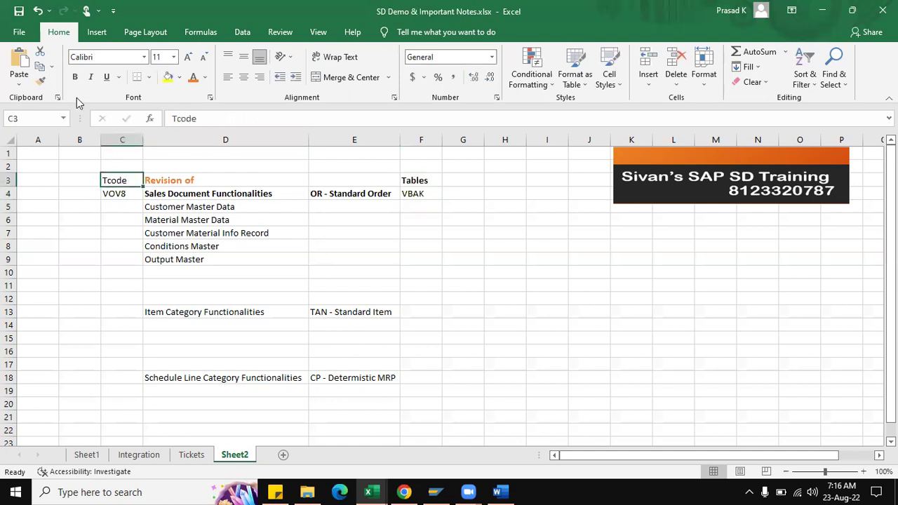
pyautogui.click(75, 77)
pyautogui.click(426, 193)
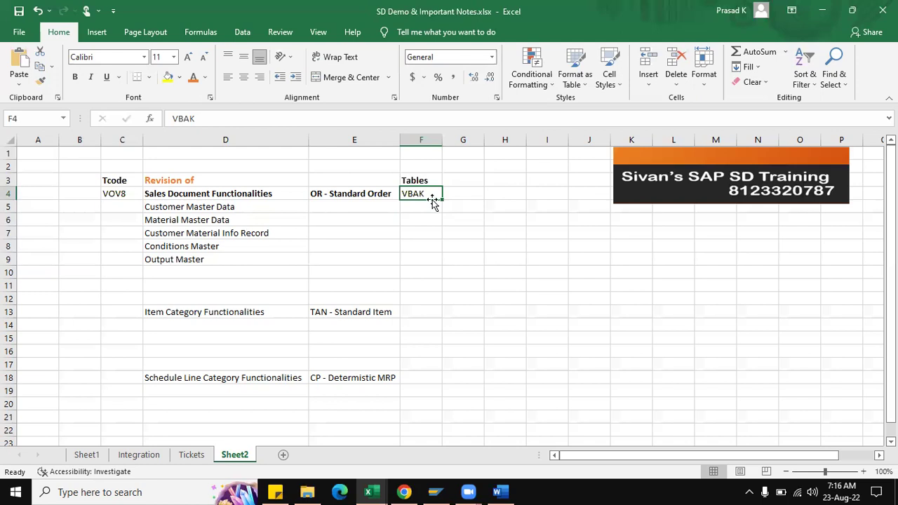
pyautogui.moveTo(214, 206); pyautogui.dragTo(232, 258)
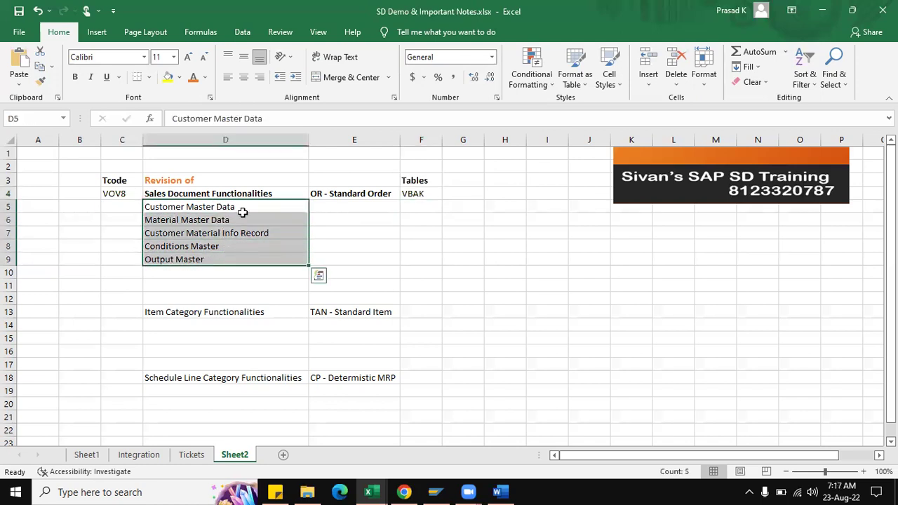
pyautogui.click(241, 206)
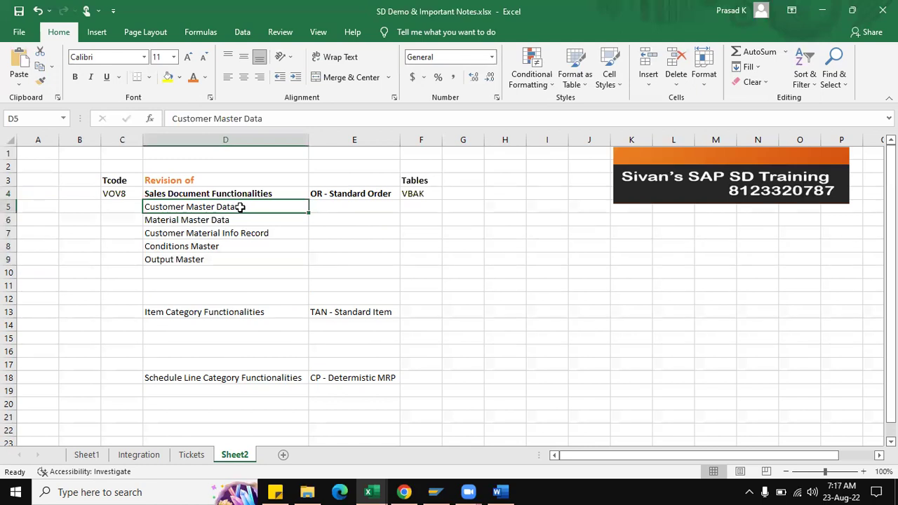
pyautogui.moveTo(240, 207); pyautogui.dragTo(241, 260)
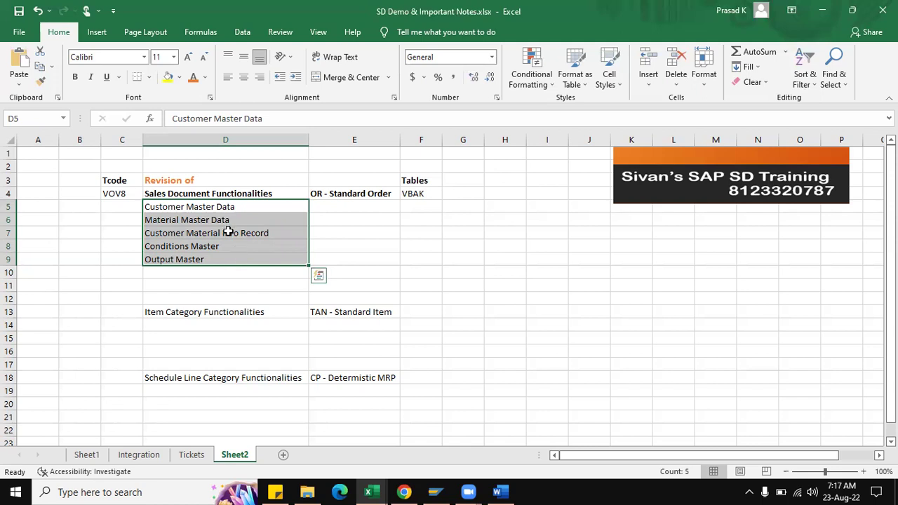
pyautogui.click(327, 220)
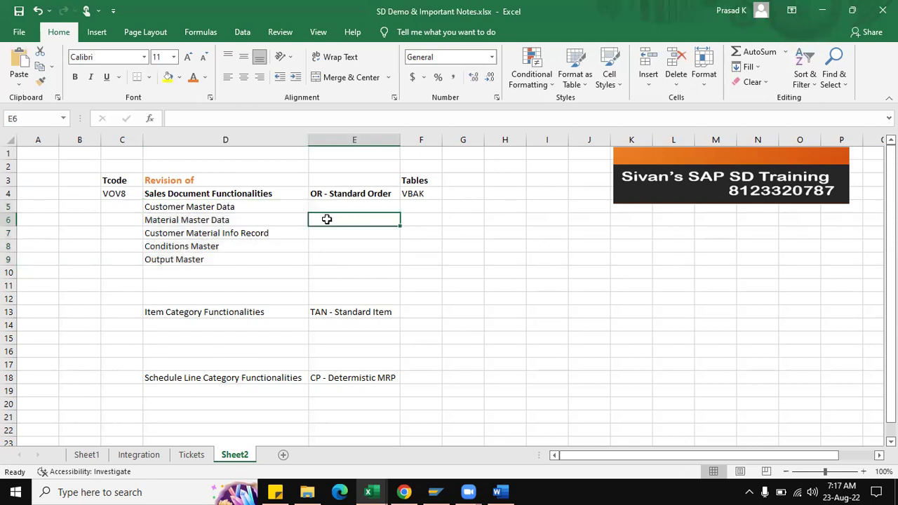
pyautogui.click(327, 207)
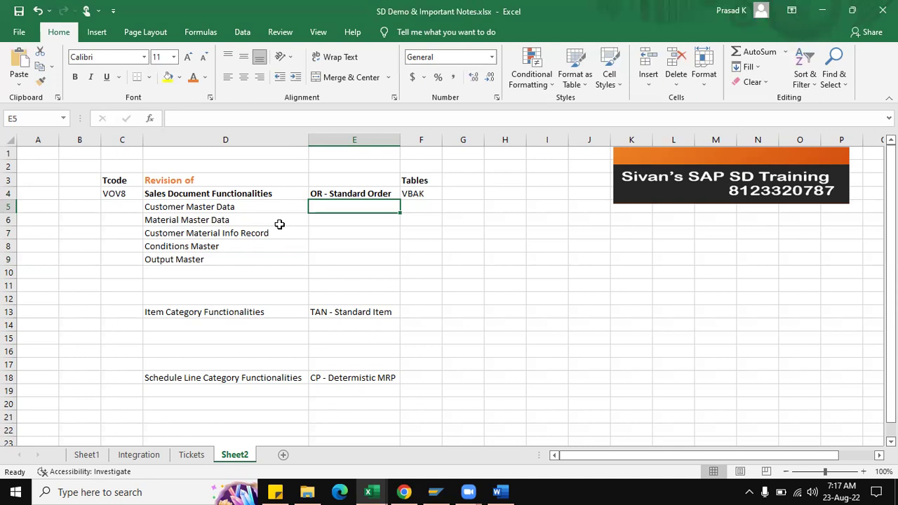
# Enter the note "Business Process means Complete Transaction." in D11
pyautogui.click(236, 280)
pyautogui.write('B')
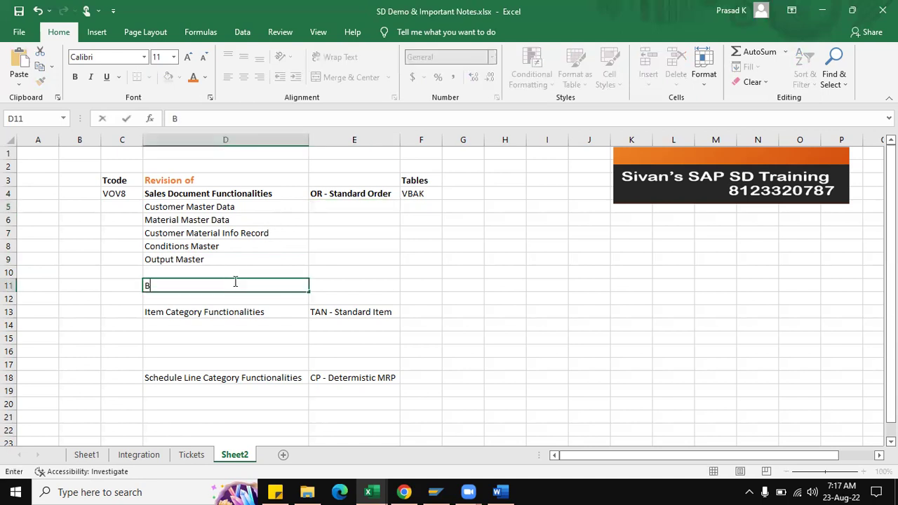
pyautogui.write('usiness Proce')
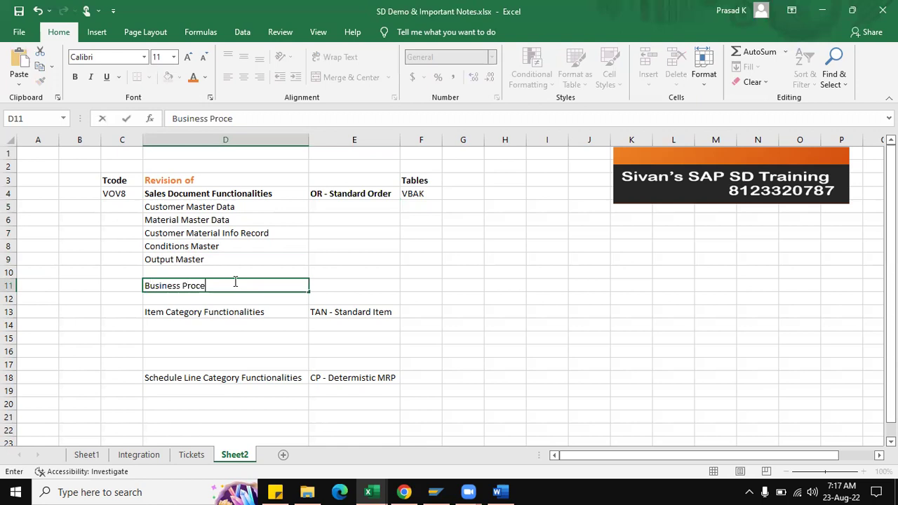
pyautogui.write('ss maens Complet')
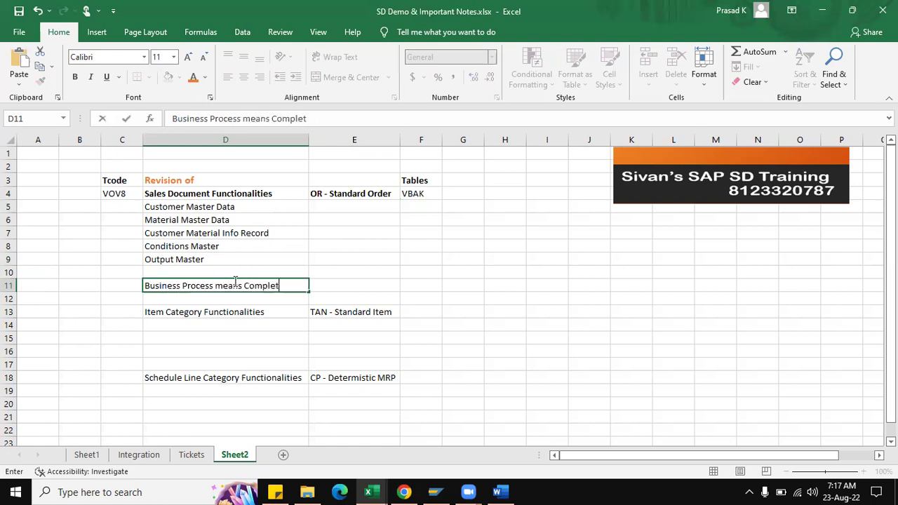
pyautogui.write('e Transaction')
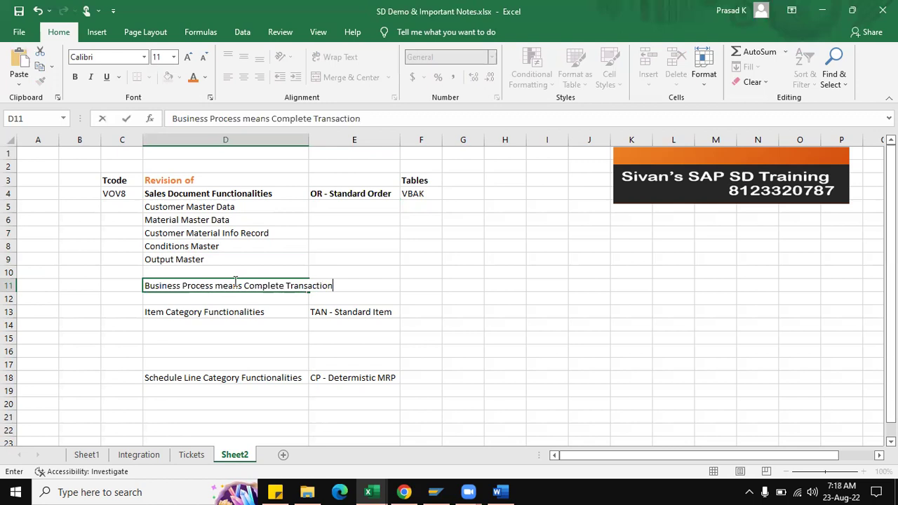
pyautogui.write('.')
pyautogui.hotkey('ctrl', 'Return')
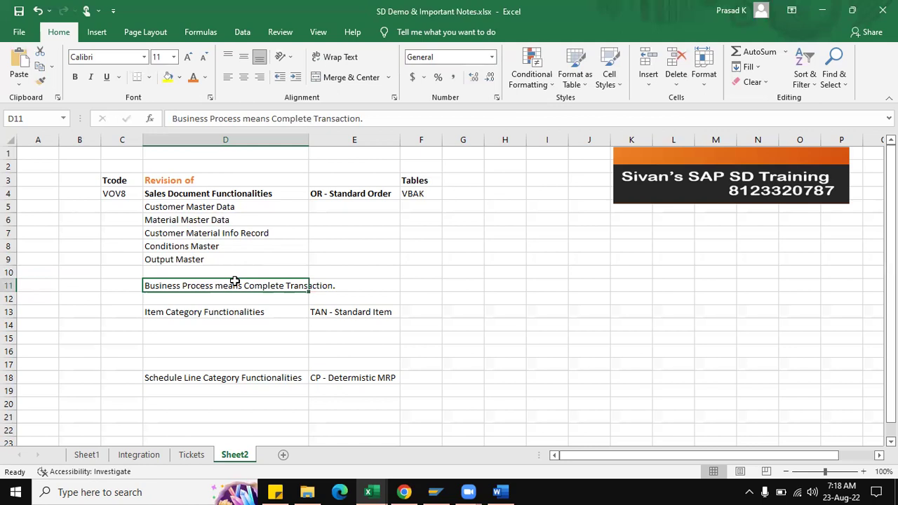
# Enter the explanation "OTC - Order to cash process" in F11, in the same row as the business process note
pyautogui.click(426, 282)
pyautogui.write('OTC')
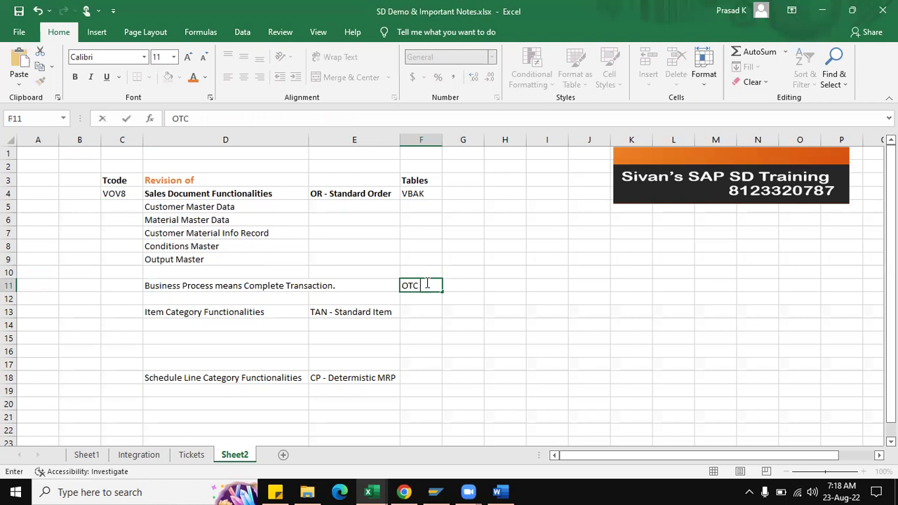
pyautogui.write(' - Order to cash process')
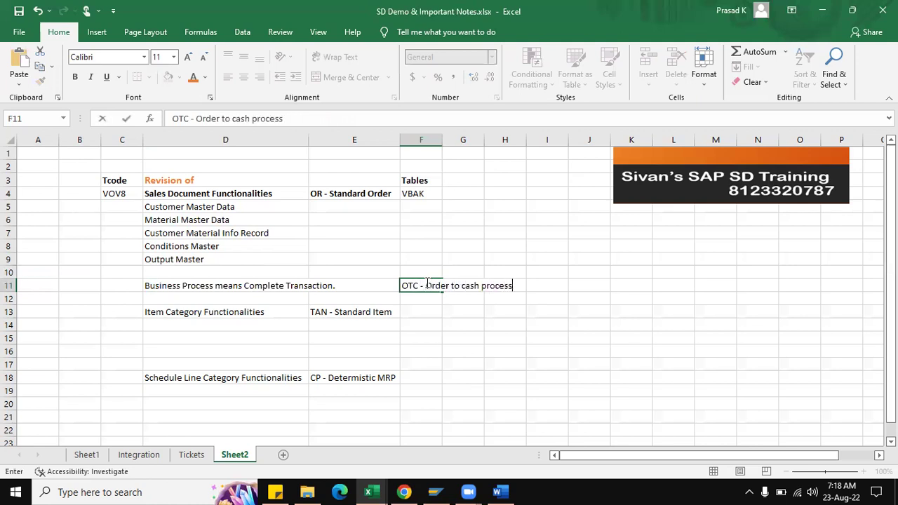
pyautogui.press('Return')
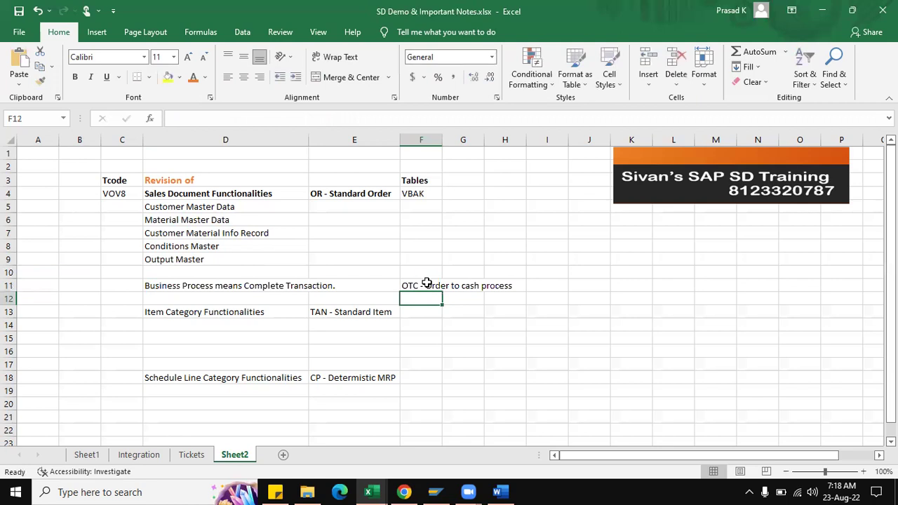
# Make Item Category Functionalities in D13 and TAN - Standard Item in E13 bold
pyautogui.click(265, 285)
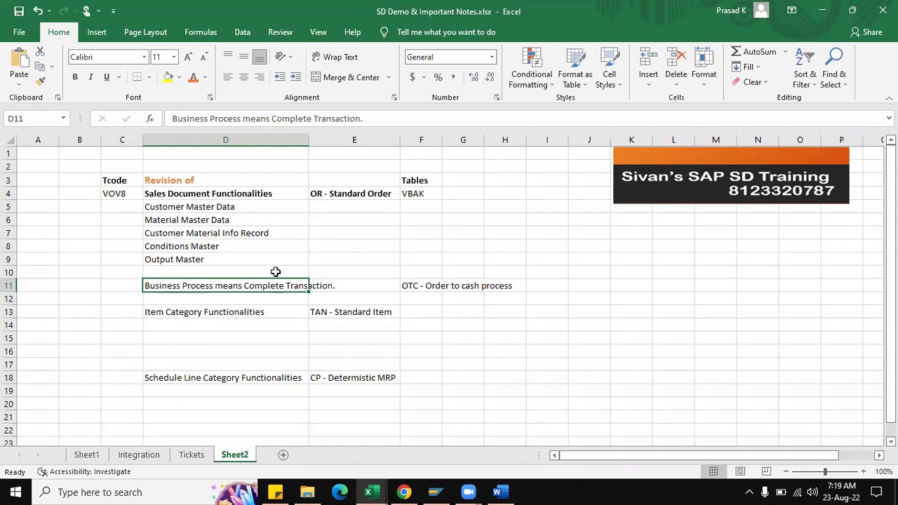
pyautogui.scroll(-1, 275, 270)
pyautogui.scroll(1, 289, 264)
pyautogui.click(200, 311)
pyautogui.click(75, 77)
pyautogui.click(363, 311)
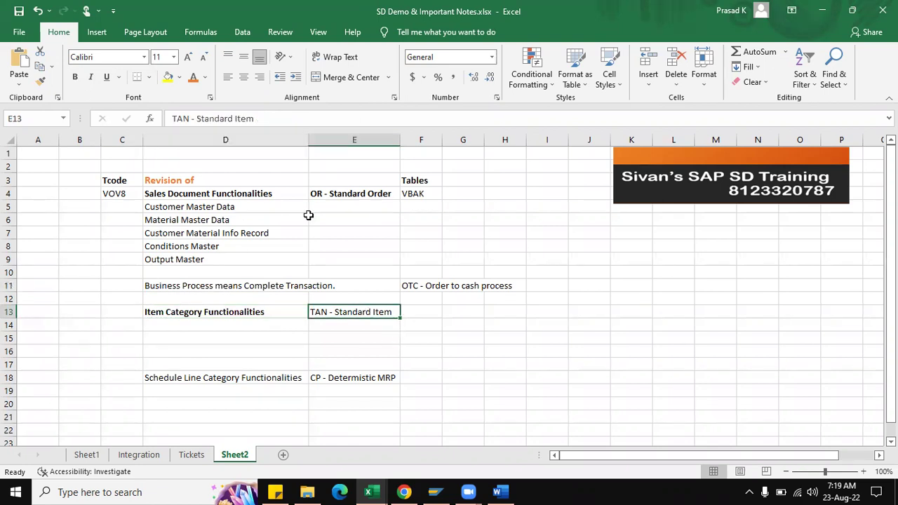
pyautogui.click(77, 78)
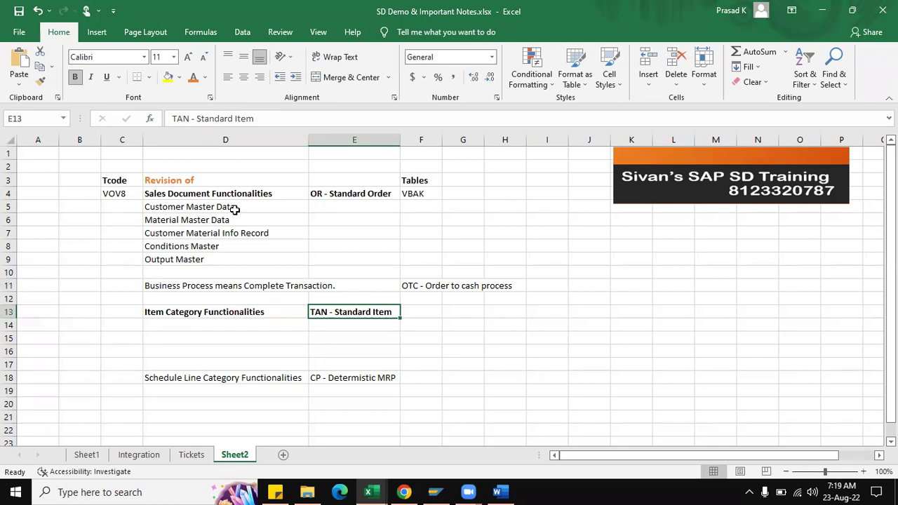
# List Pricing, Shipping and Inventory in D14 to D16, under Item Category Functionalities
pyautogui.click(179, 325)
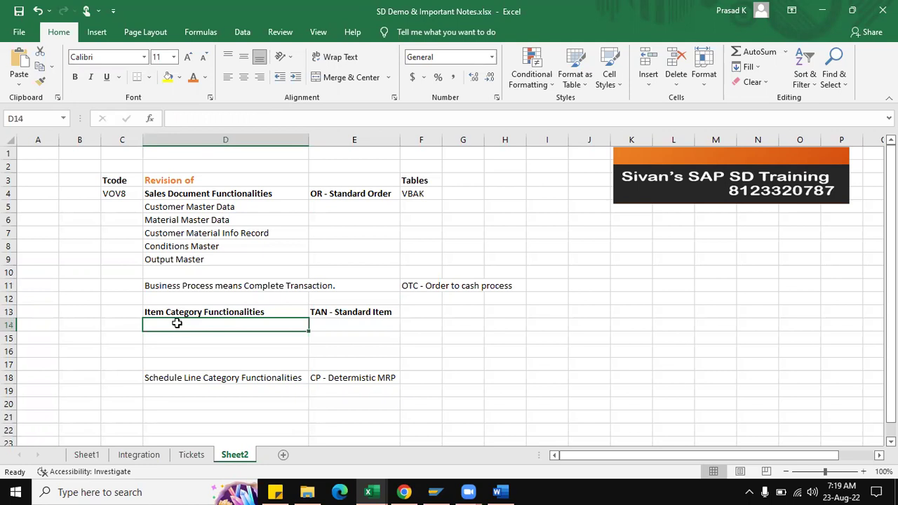
pyautogui.write('Pricing')
pyautogui.press('Return')
pyautogui.write('Shipping')
pyautogui.press('Return')
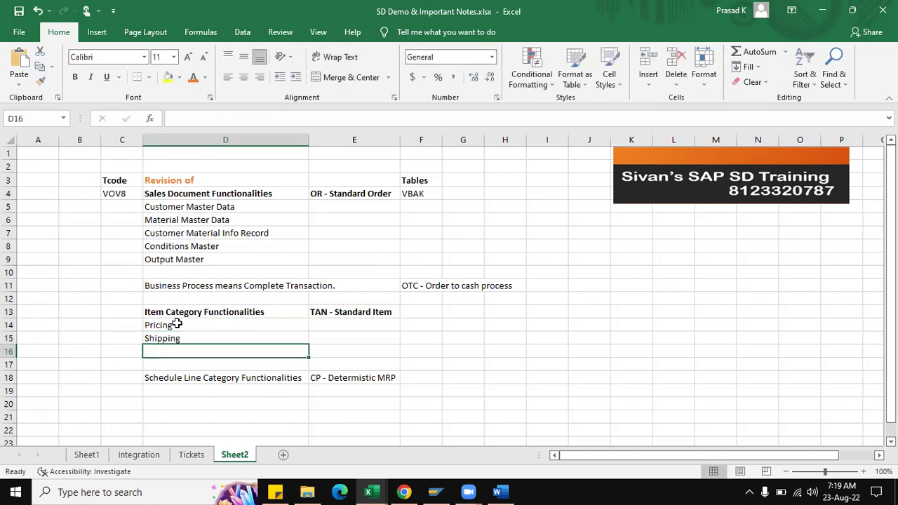
pyautogui.write('Inventor')
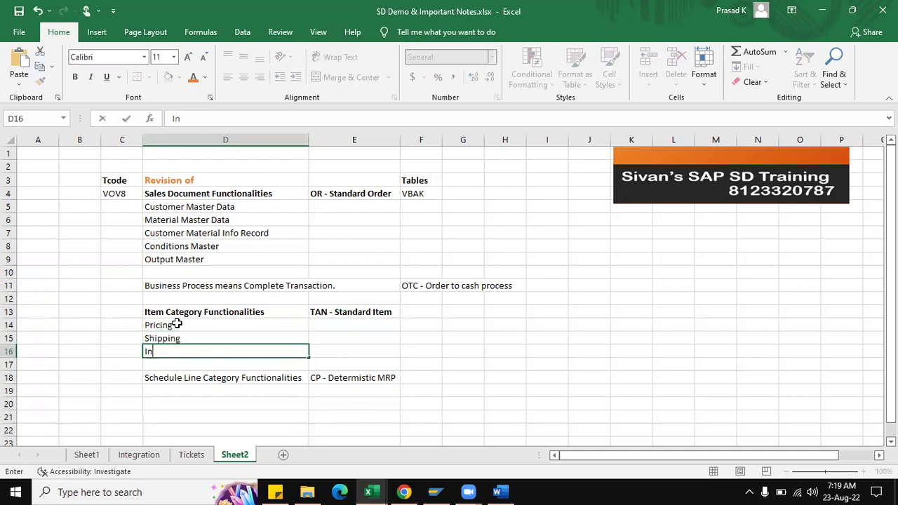
pyautogui.press('Return')
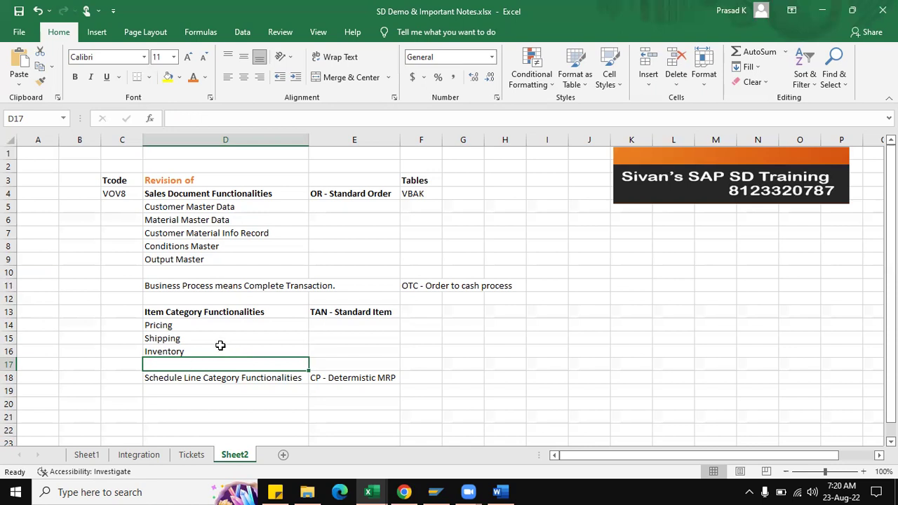
# In the Item Category Functionalities row, enter the transaction code VOV7 in C13 and the table VBAP in F13
pyautogui.click(335, 314)
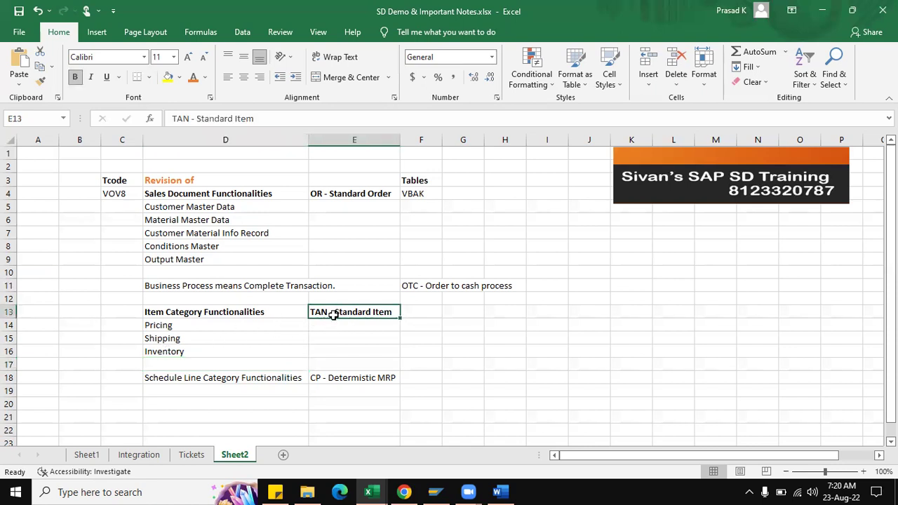
pyautogui.click(127, 308)
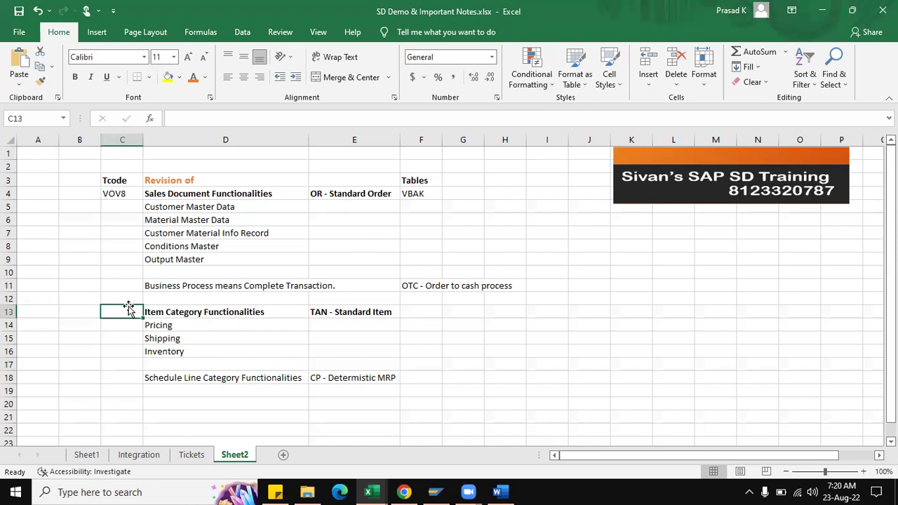
pyautogui.write('VOV7')
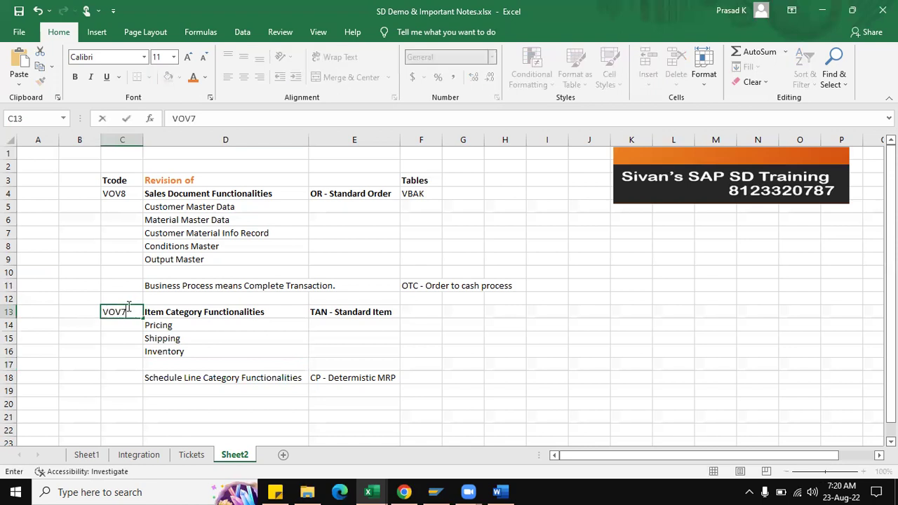
pyautogui.press('Tab')
pyautogui.press('Tab')
pyautogui.press('Tab')
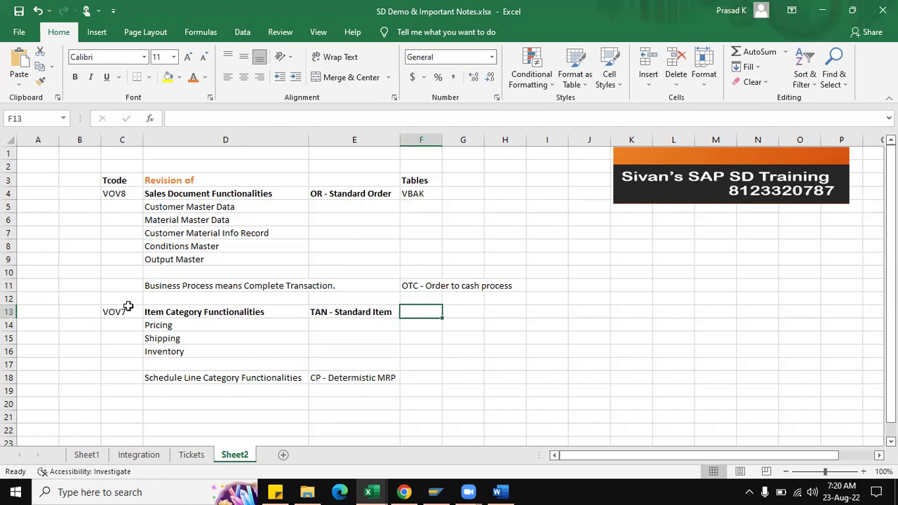
pyautogui.write('VBAP')
pyautogui.press('Return')
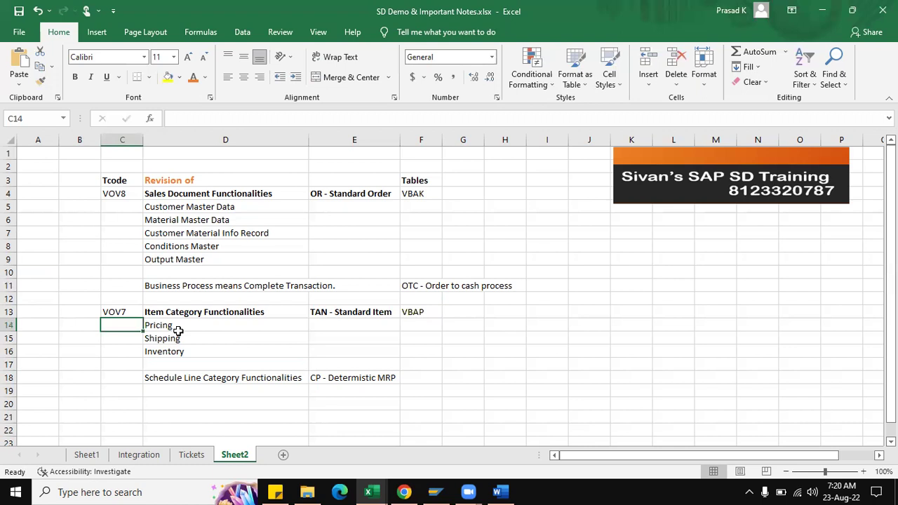
# Make the VBAP table name in F13 bold with an orange font colour
pyautogui.click(422, 312)
pyautogui.click(422, 194)
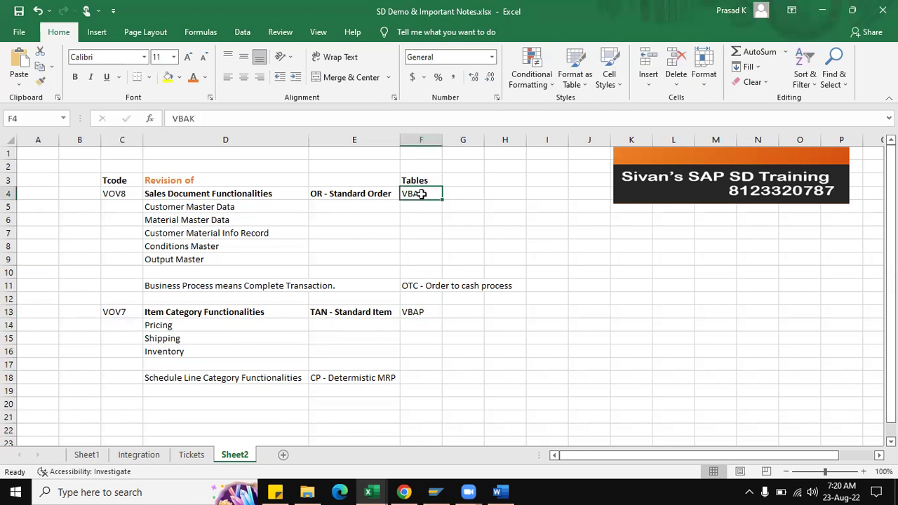
pyautogui.click(411, 310)
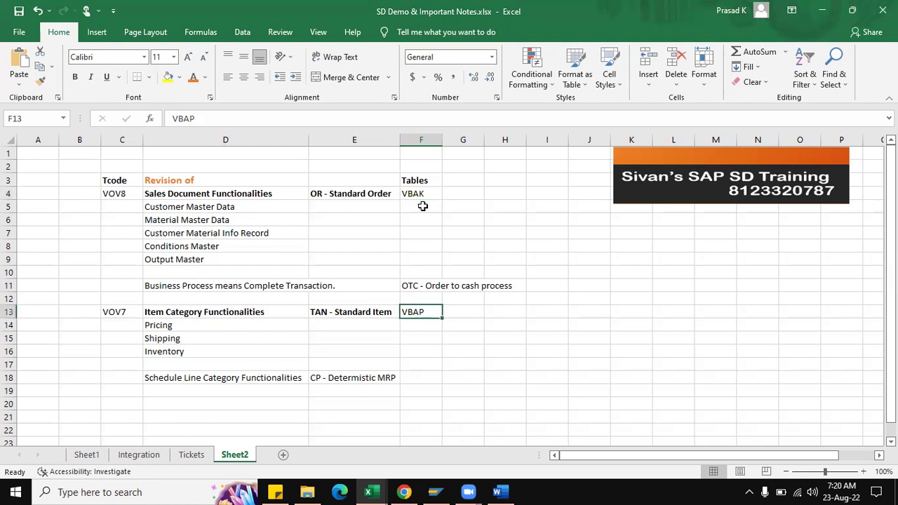
pyautogui.click(75, 82)
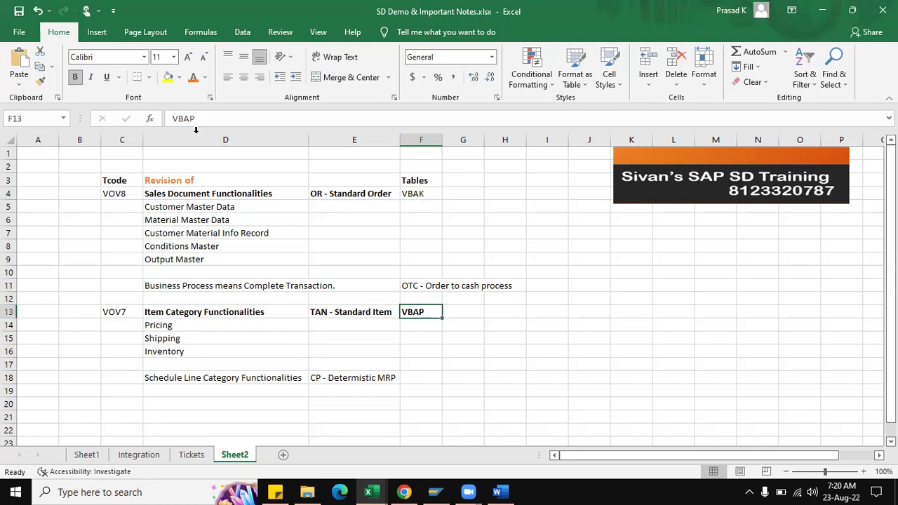
pyautogui.click(193, 77)
# Set the font colour of the VBAK table name in F4 to dark blue
pyautogui.click(421, 194)
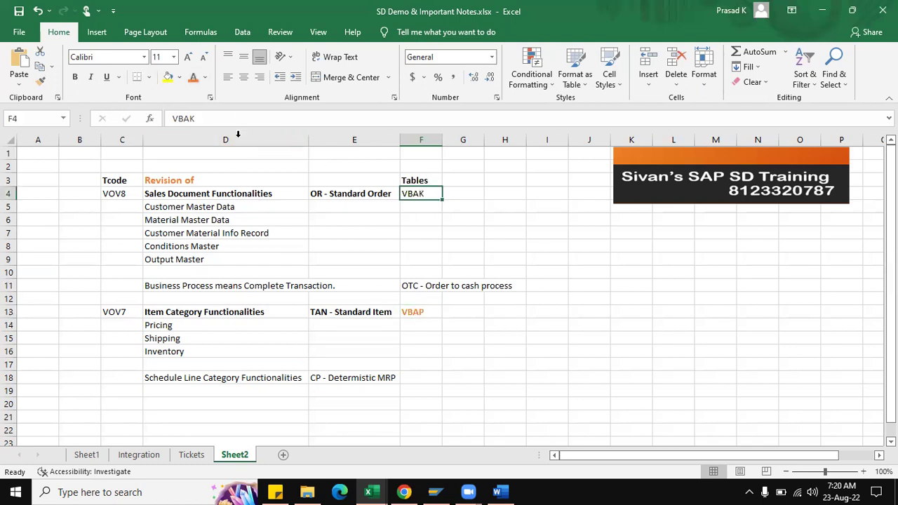
pyautogui.click(205, 77)
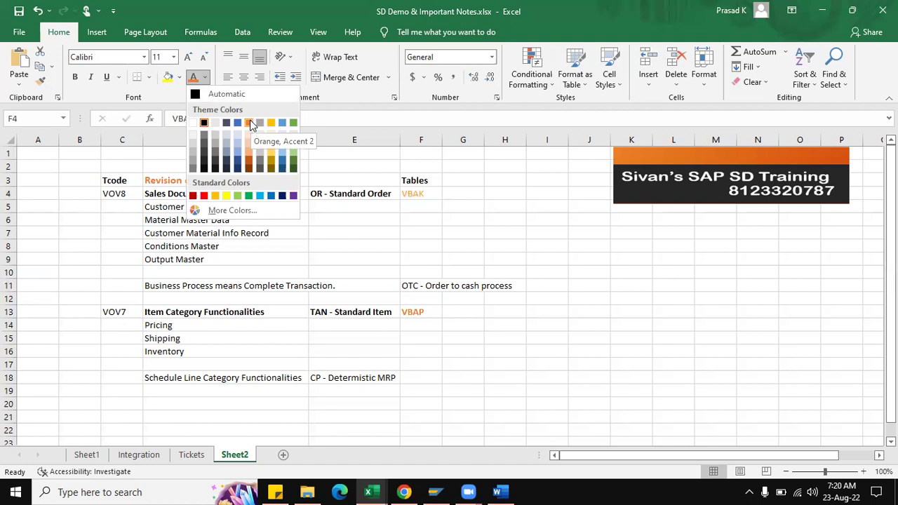
pyautogui.click(283, 167)
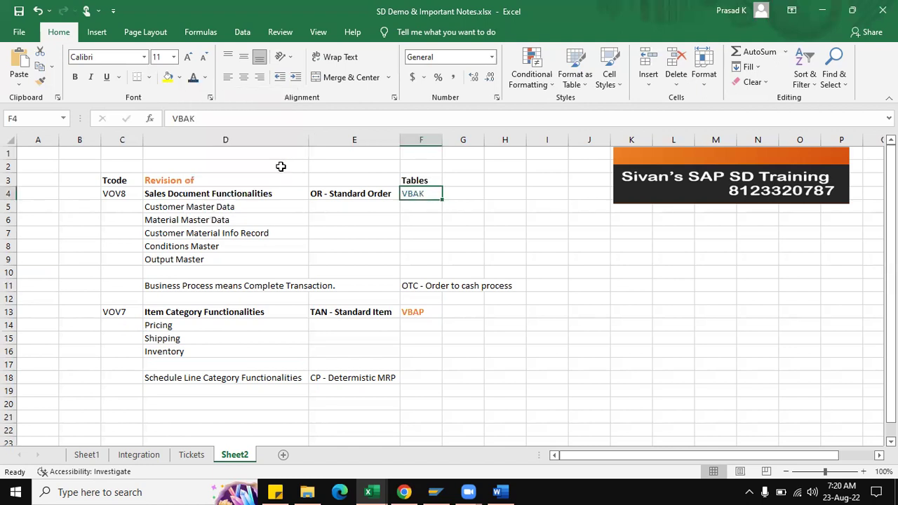
pyautogui.click(505, 270)
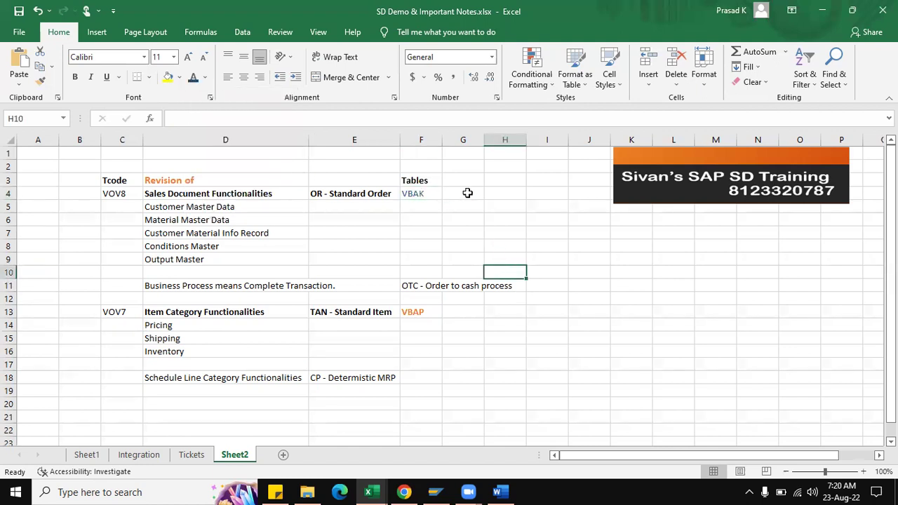
pyautogui.click(428, 308)
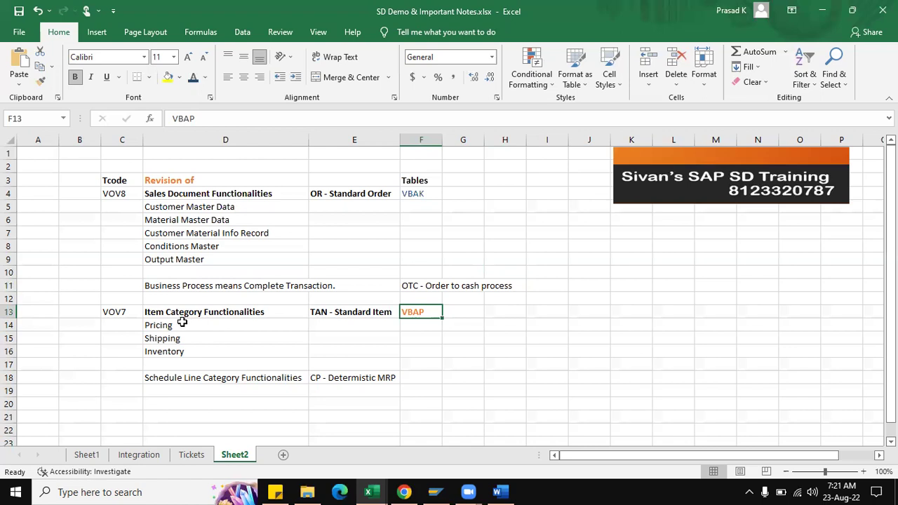
# Make Schedule Line Category Functionalities in D18 and CP - Determistic MRP in E18 bold
pyautogui.scroll(-2, 185, 331)
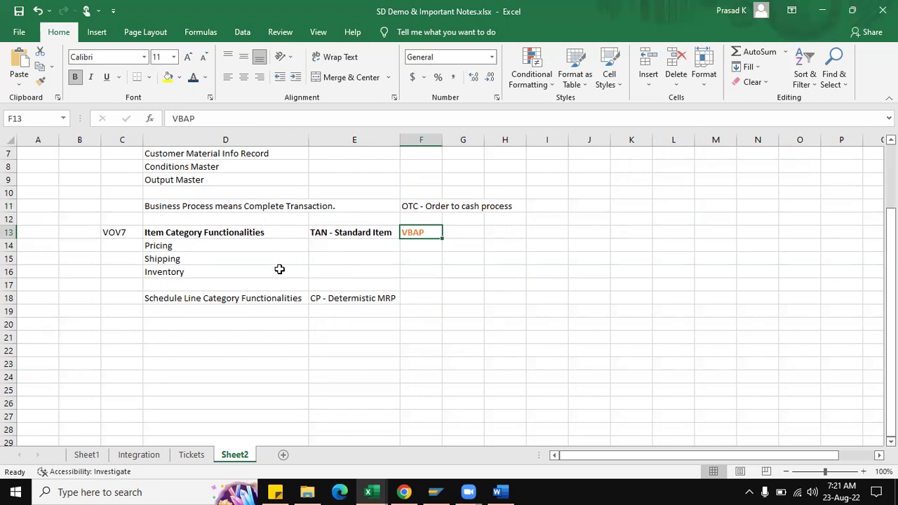
pyautogui.click(201, 301)
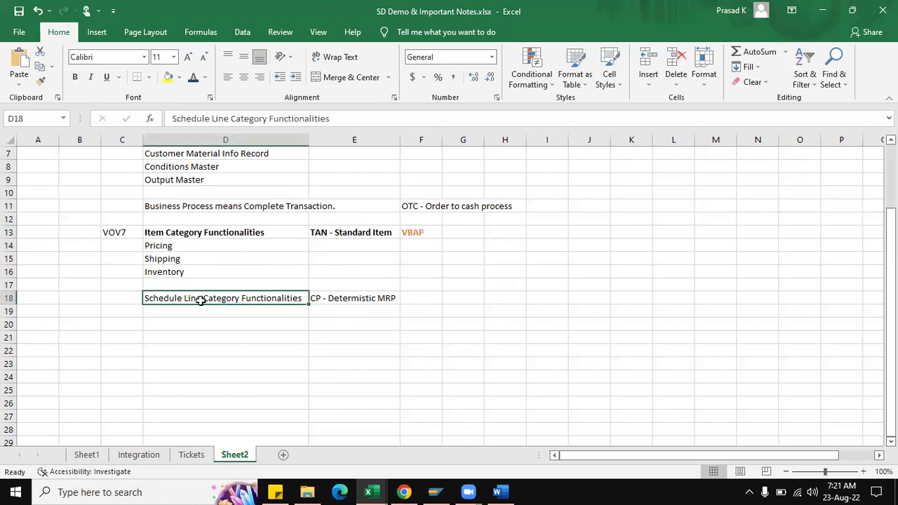
pyautogui.click(75, 77)
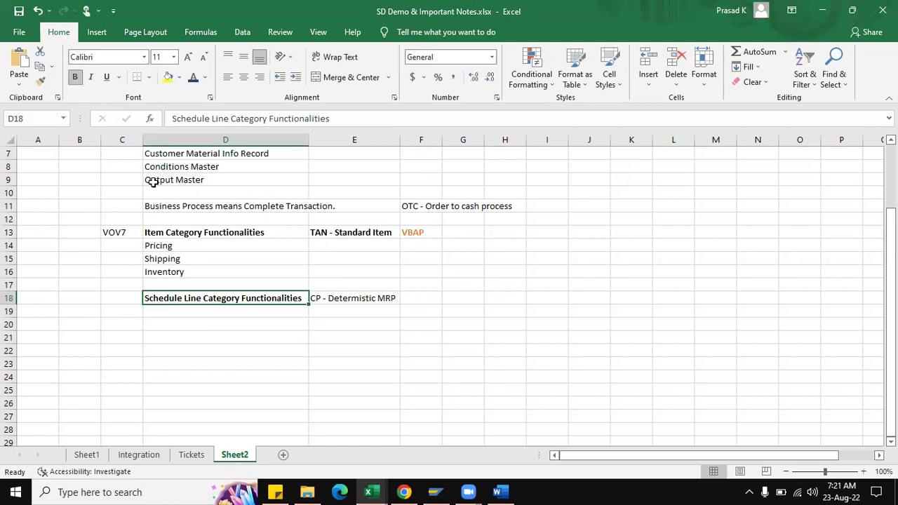
pyautogui.click(333, 300)
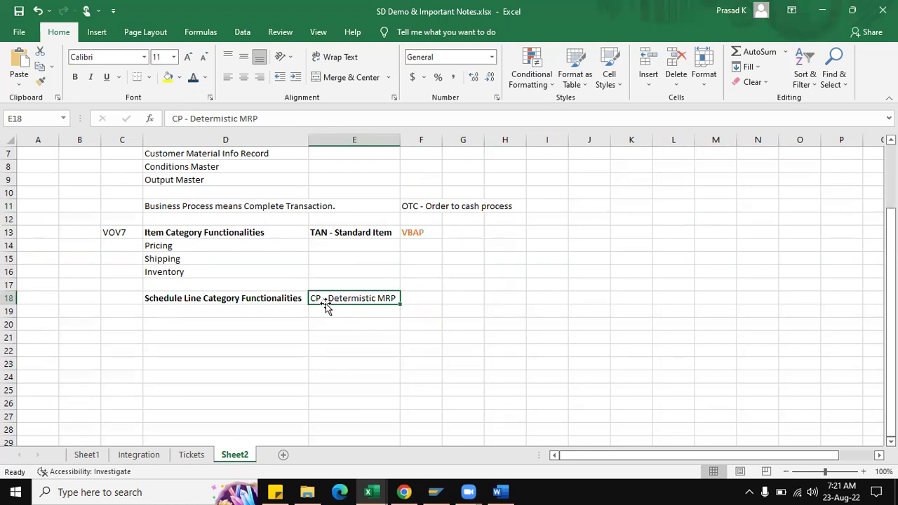
pyautogui.click(75, 77)
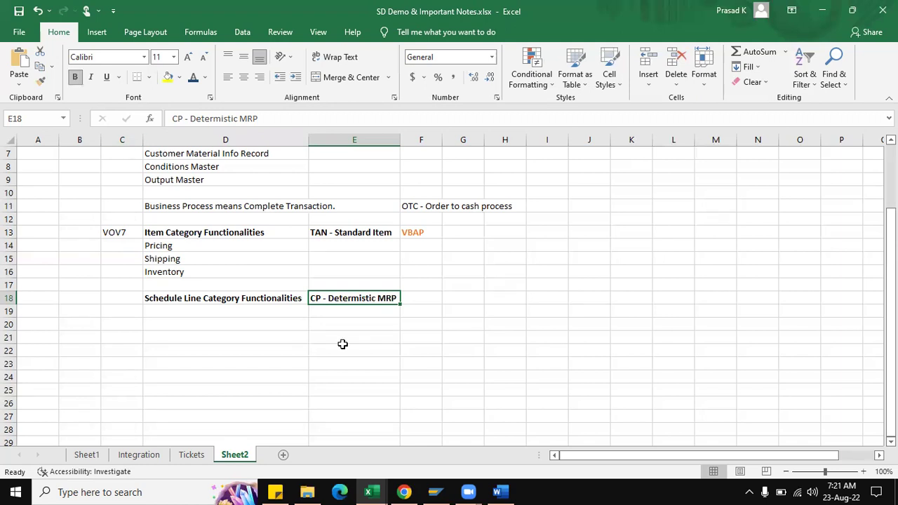
# Enter the table VBEP in F18 for the schedule line category and format it bold in dark blue
pyautogui.click(412, 299)
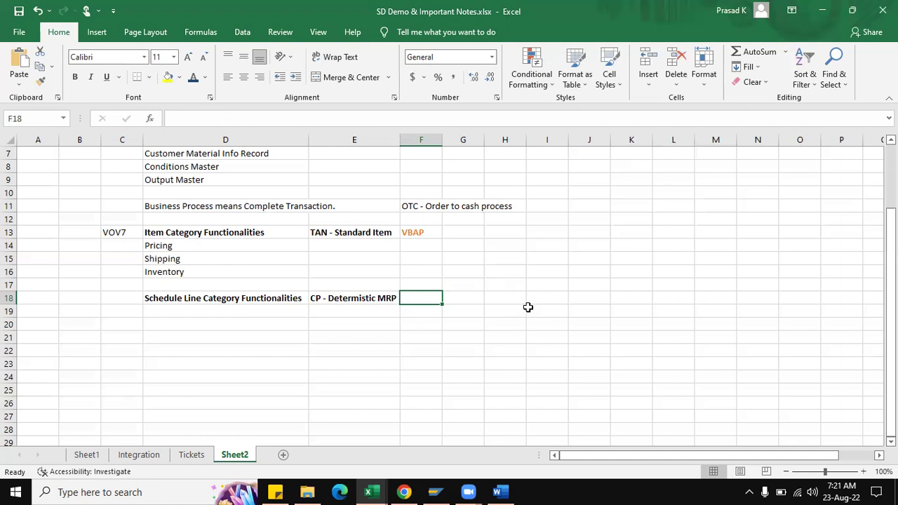
pyautogui.write('VBEP')
pyautogui.press('Return')
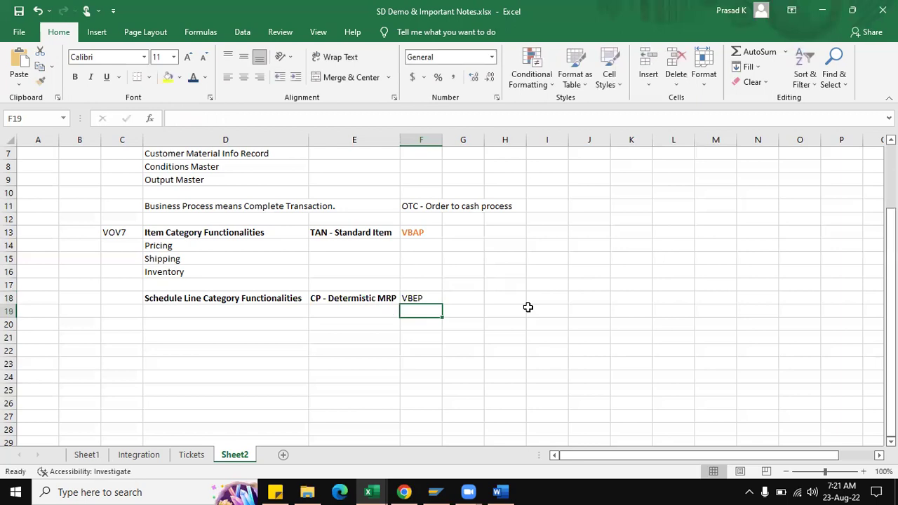
pyautogui.click(433, 297)
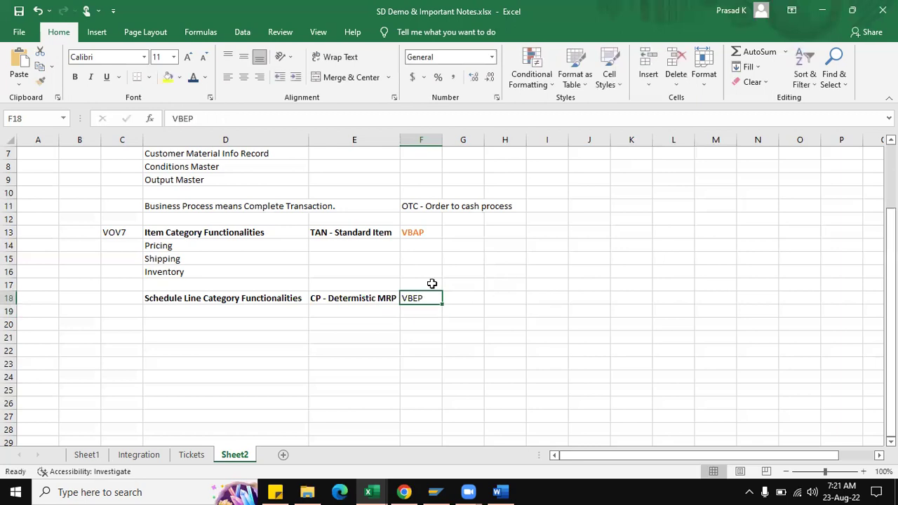
pyautogui.click(194, 81)
# Enter the transaction code VOV6 in C18, in the Schedule Line Category Functionalities row
pyautogui.click(111, 300)
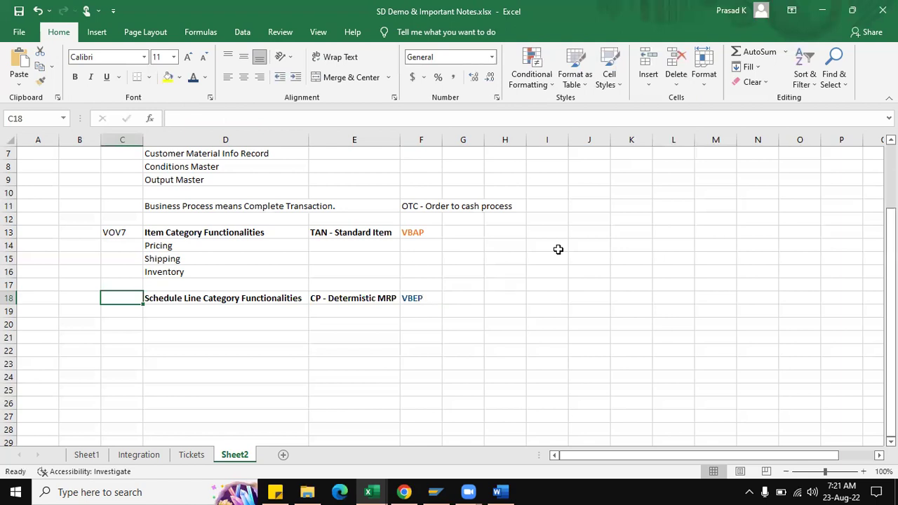
pyautogui.write('VOV6')
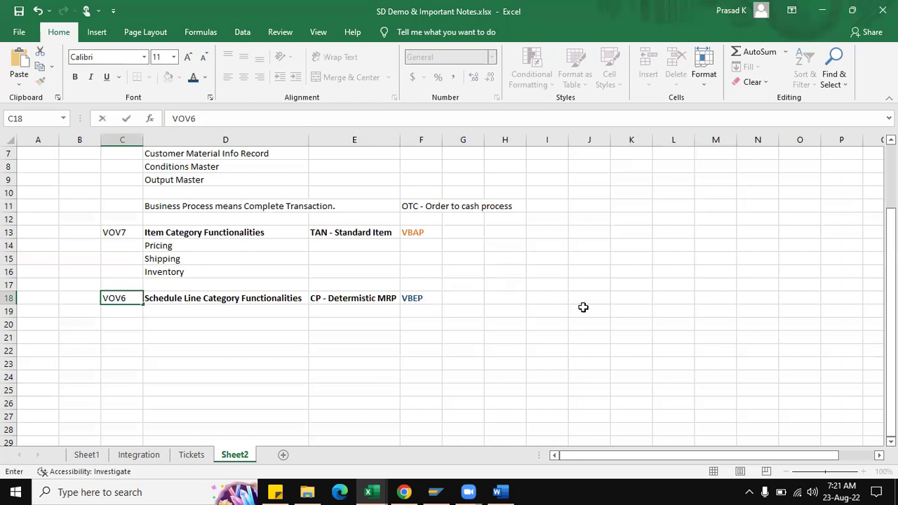
pyautogui.click(461, 340)
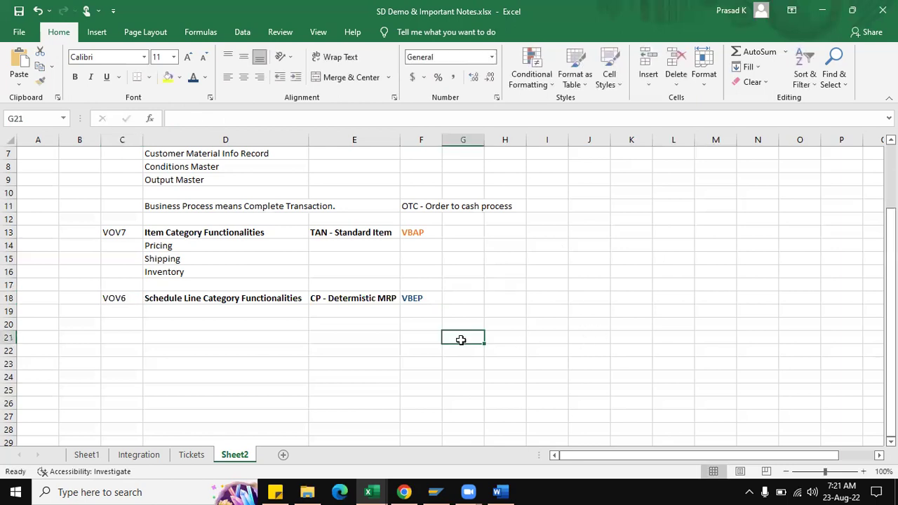
# Enter the note "Customer Requested Delivery Dates and corresponding confirmed quantities." in D19, under Schedule Line Category Functionalities
pyautogui.click(231, 311)
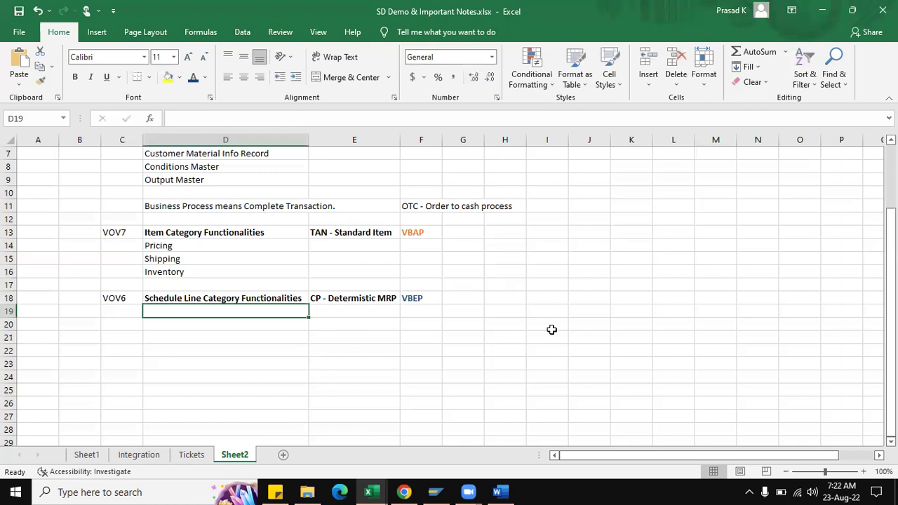
pyautogui.write('Curstom')
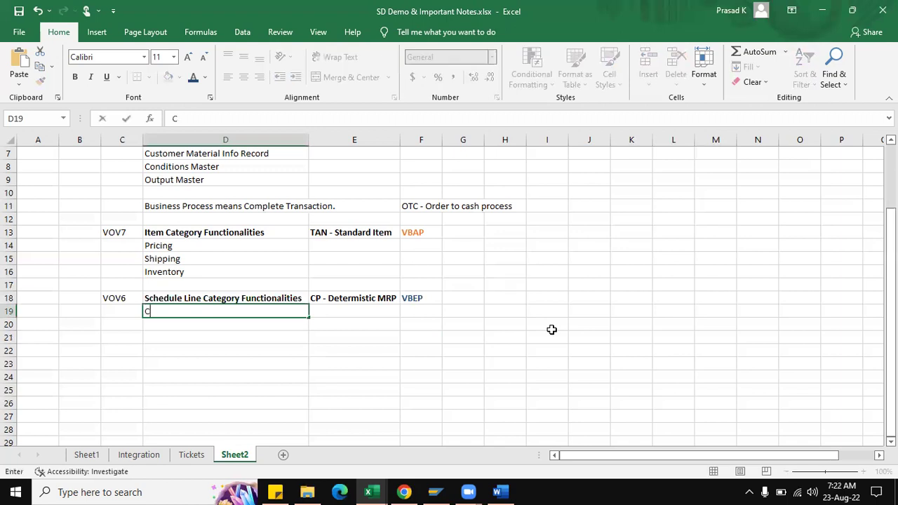
pyautogui.press('BackSpace')
pyautogui.press('BackSpace')
pyautogui.press('BackSpace')
pyautogui.press('BackSpace')
pyautogui.press('BackSpace')
pyautogui.write('stomer Requested Delvi')
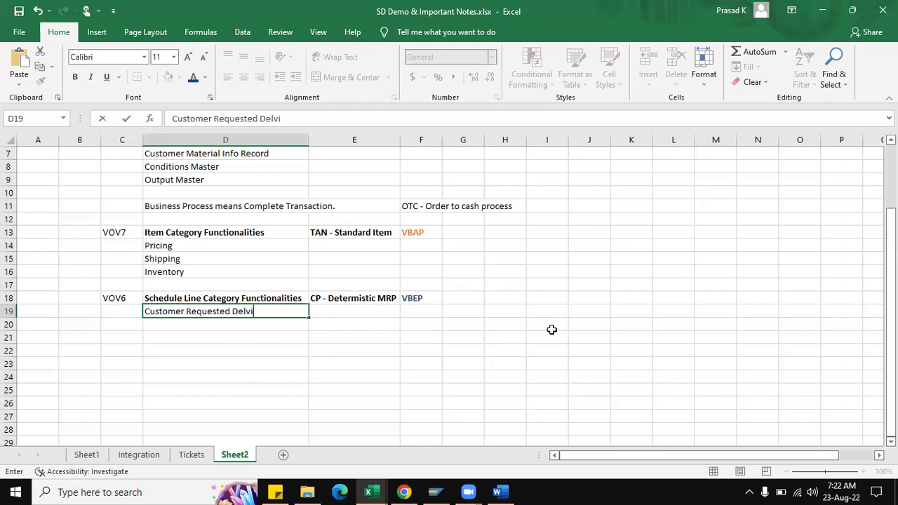
pyautogui.press('BackSpace')
pyautogui.press('BackSpace')
pyautogui.write('ivery Dates')
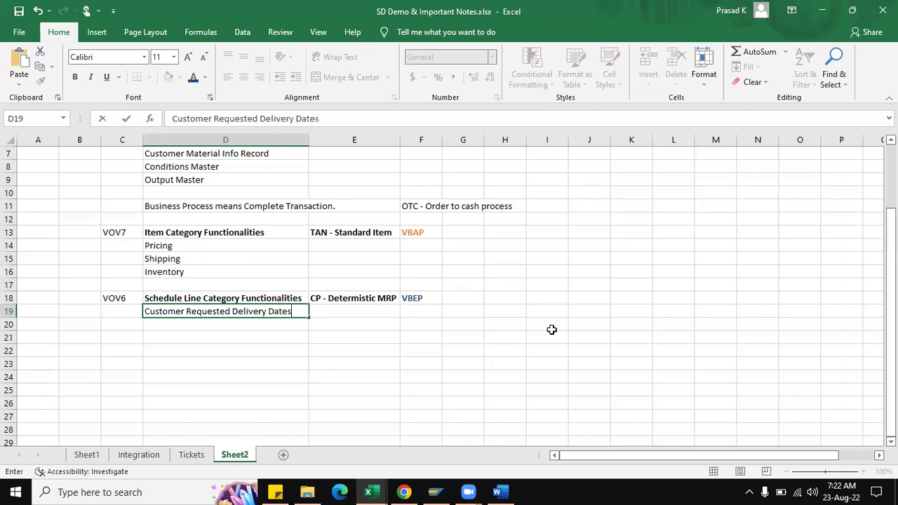
pyautogui.write(' and Corre')
pyautogui.press('BackSpace')
pyautogui.press('BackSpace')
pyautogui.press('BackSpace')
pyautogui.press('BackSpace')
pyautogui.press('BackSpace')
pyautogui.write('corres')
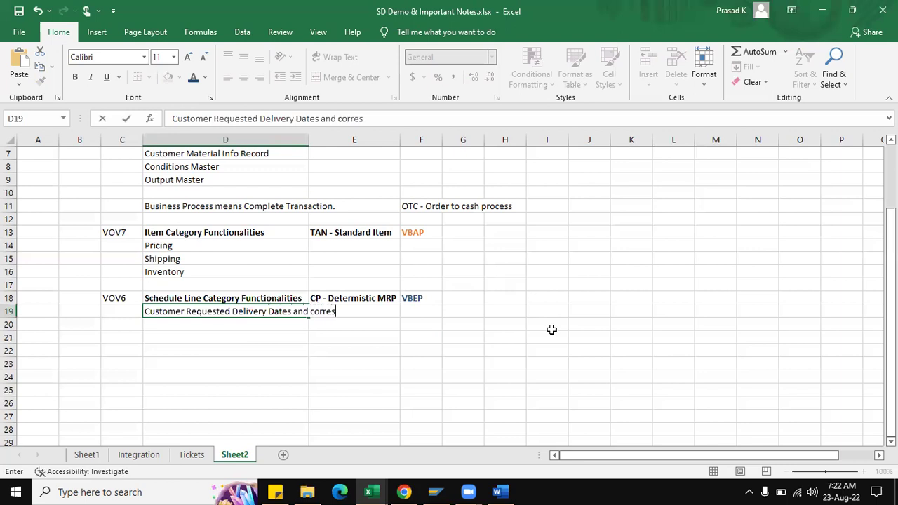
pyautogui.write('ponding confirmed quantities.')
pyautogui.hotkey('ctrl', 'Return')
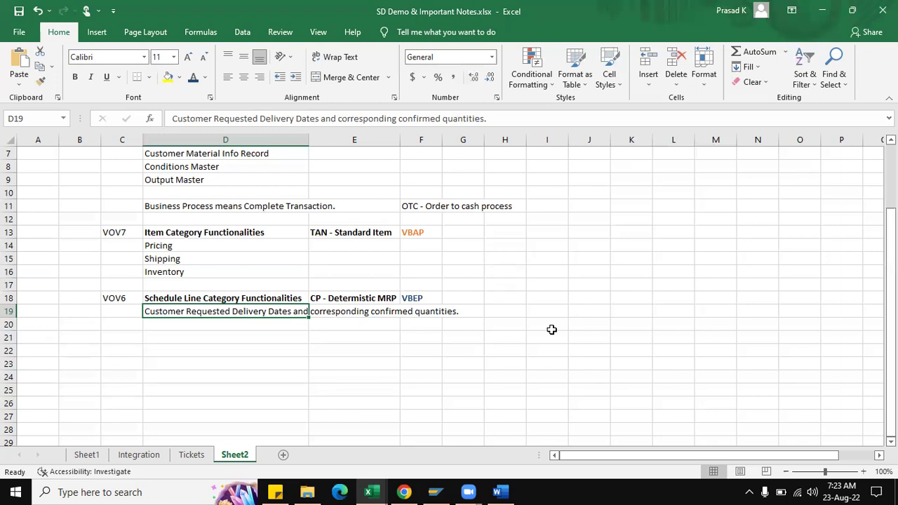
pyautogui.press('Down')
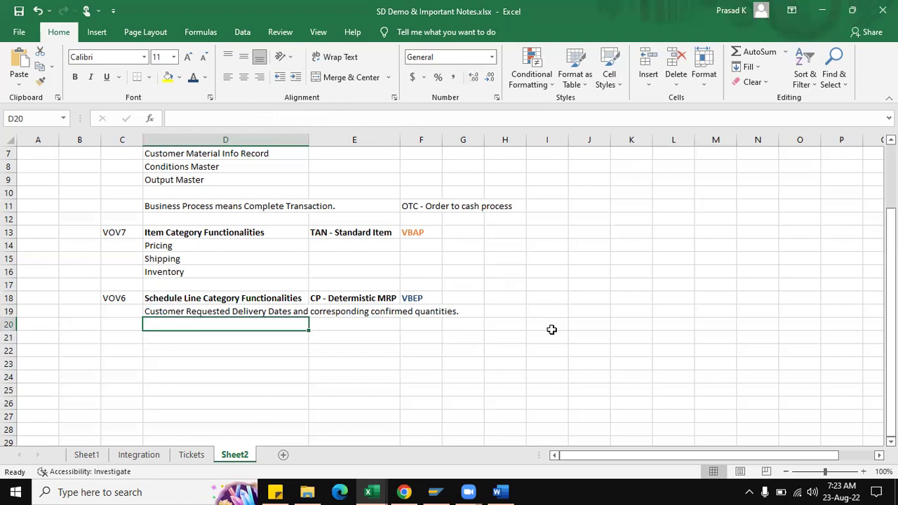
# Enter the note "Every Sales Order Line item will have its own schedule lines" in D20
pyautogui.write('Even')
pyautogui.press('BackSpace')
pyautogui.write('ry Sales Order Line item will have its own schedule lines')
pyautogui.press('Return')
# Enter the note "Schedule Lines are the basis to create the Delivery Documents." in D21
pyautogui.write('Schedule Lines are the basis to create the De')
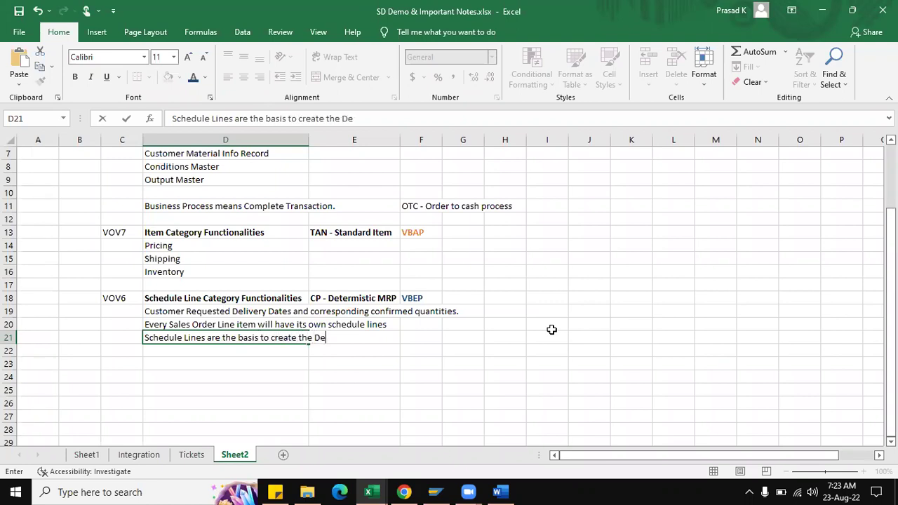
pyautogui.write('livery Documents.')
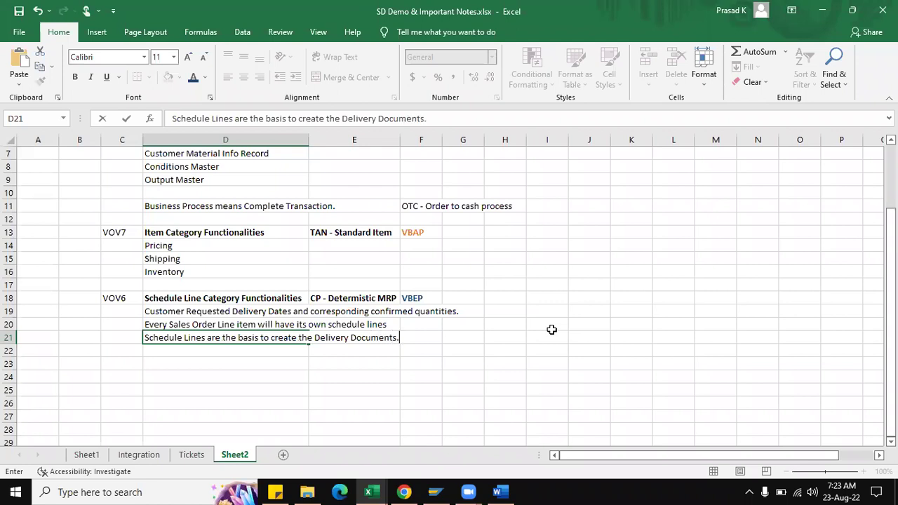
pyautogui.press('Return')
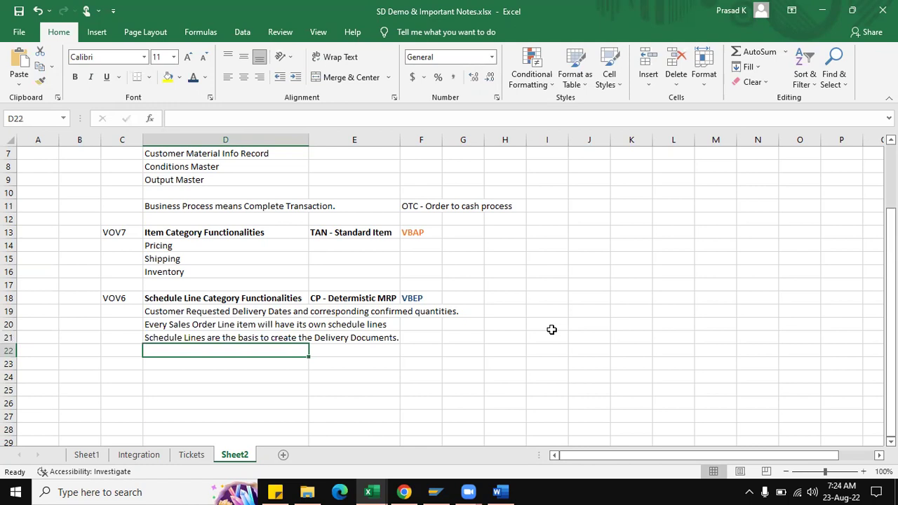
# Make the table name VBAK in F4 bold, in the Sales Document Functionalities row
pyautogui.scroll(2, 548, 336)
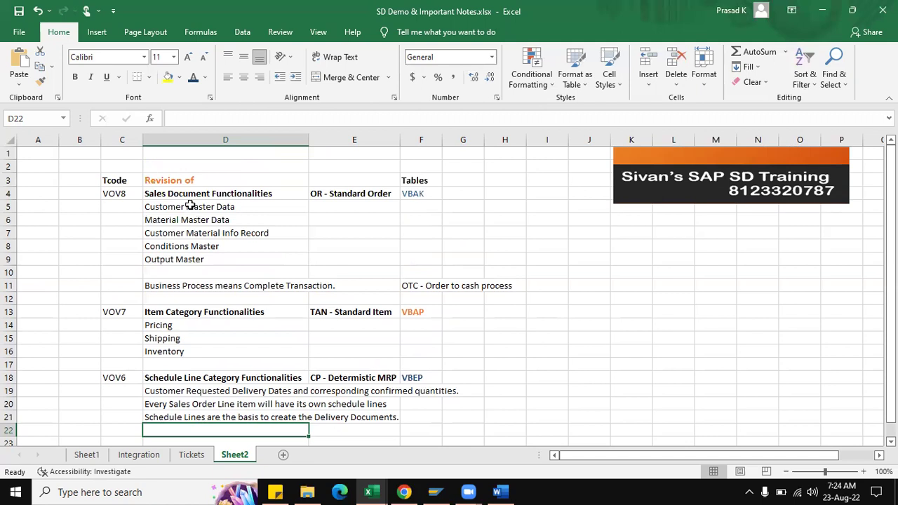
pyautogui.click(321, 197)
pyautogui.click(418, 193)
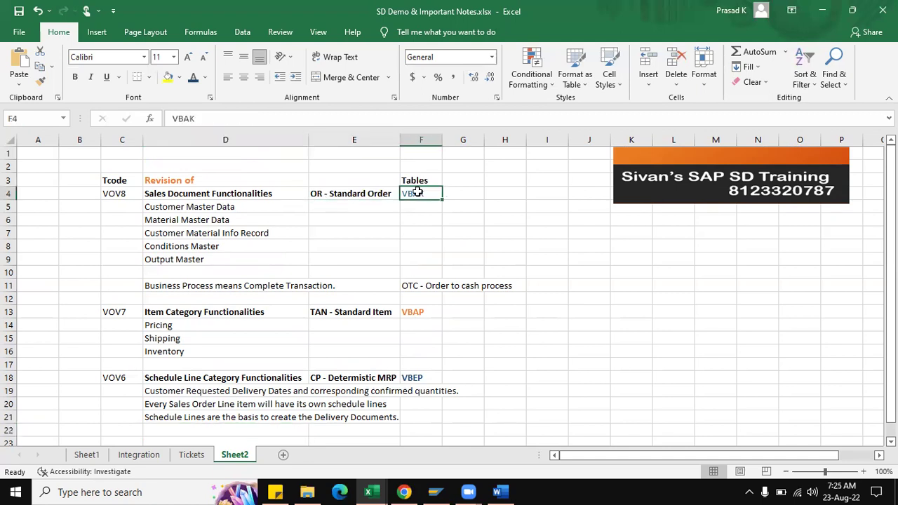
pyautogui.click(75, 77)
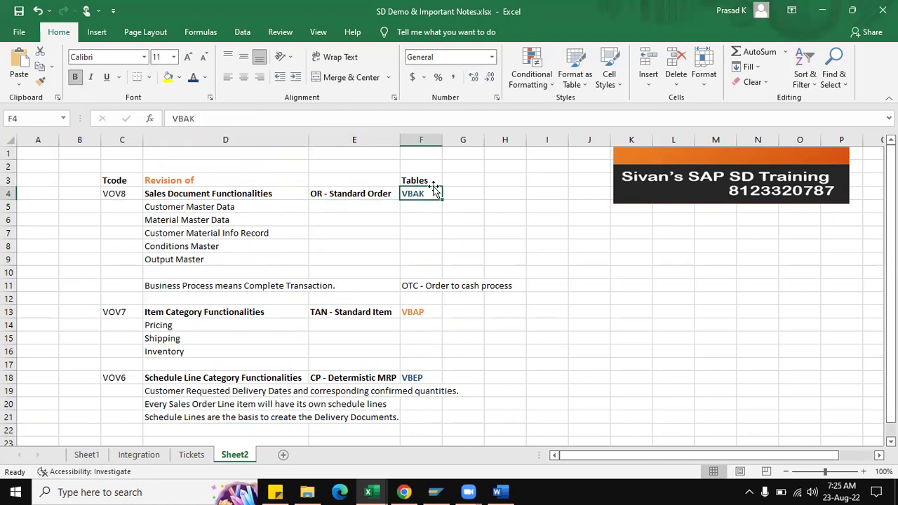
# Review the Item Category and Schedule Line Category Functionalities rows together with their standard types and tables
pyautogui.click(213, 313)
pyautogui.click(332, 322)
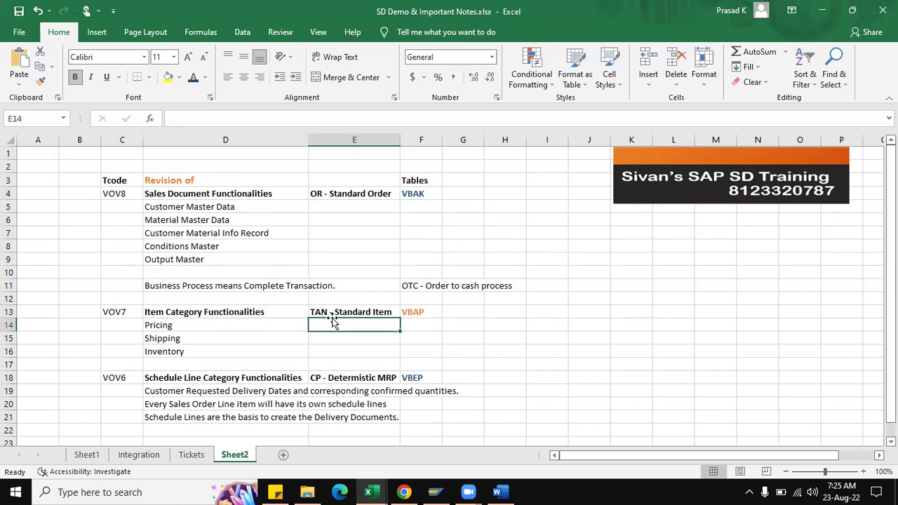
pyautogui.click(330, 313)
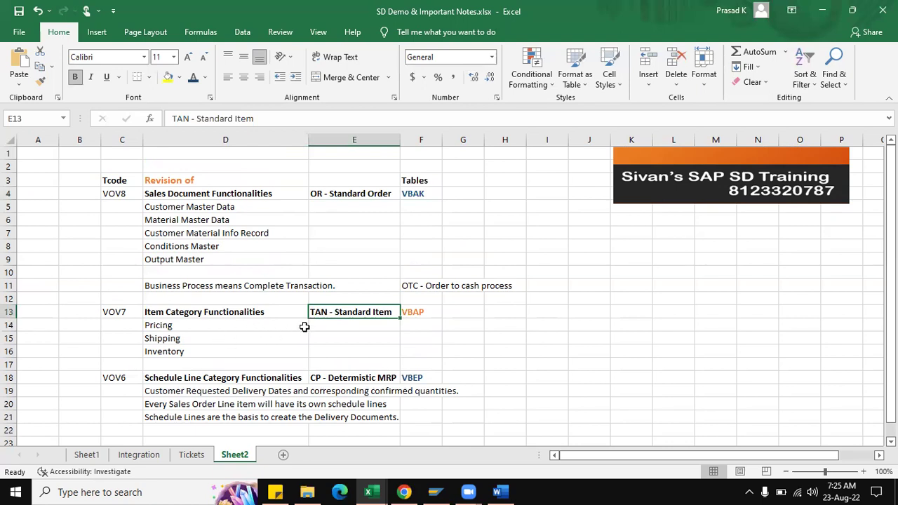
pyautogui.click(425, 314)
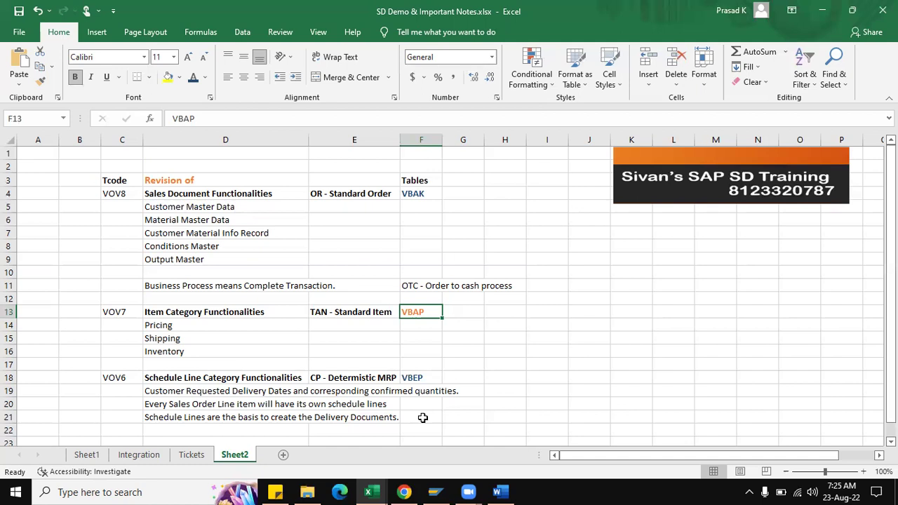
pyautogui.click(430, 378)
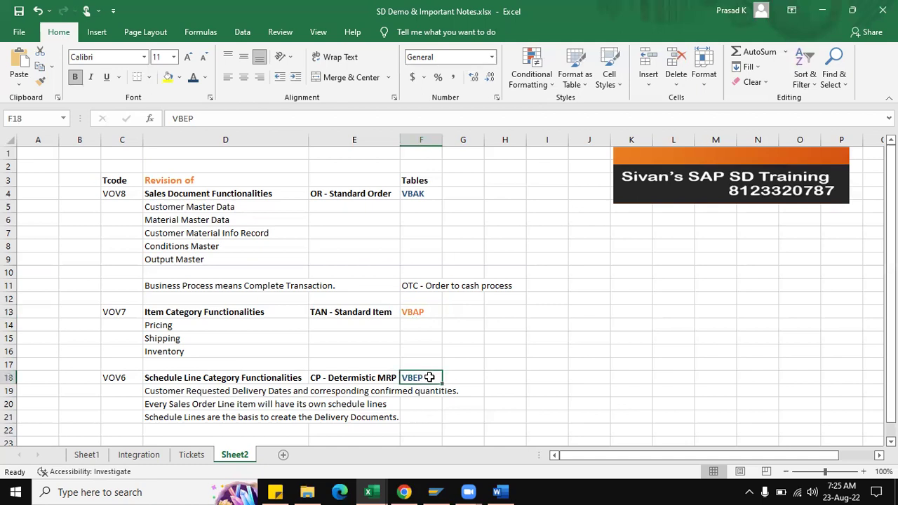
pyautogui.click(182, 379)
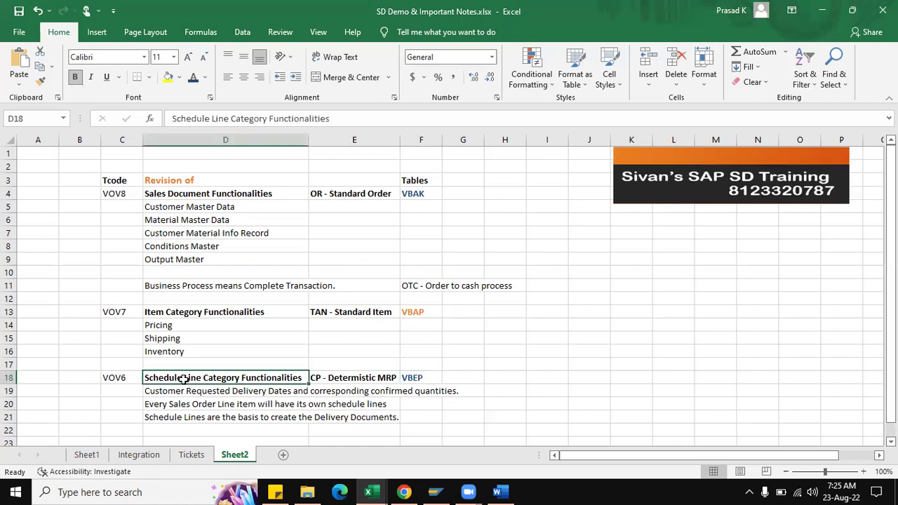
pyautogui.click(249, 317)
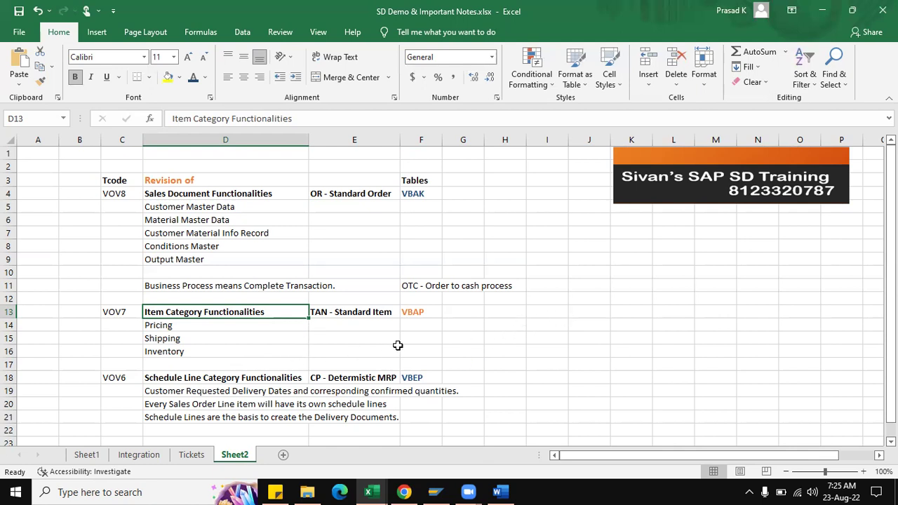
pyautogui.click(543, 314)
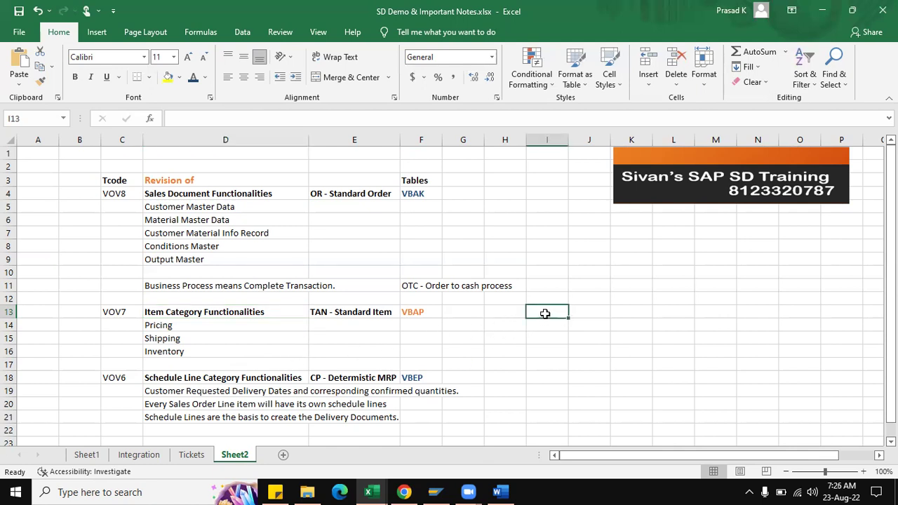
# Enter the heading "Item Category Determination" in D23, below the schedule line category notes
pyautogui.scroll(-1, 561, 308)
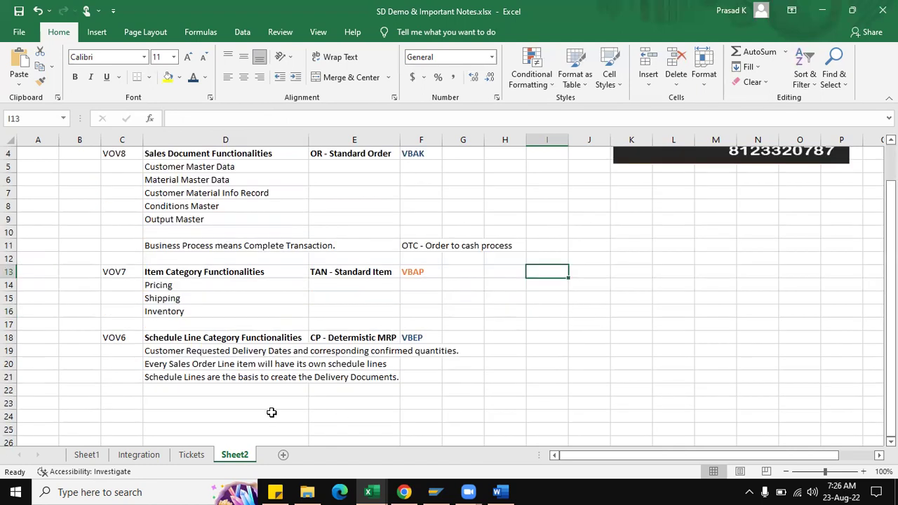
pyautogui.scroll(-1, 252, 393)
pyautogui.click(195, 364)
pyautogui.write('I')
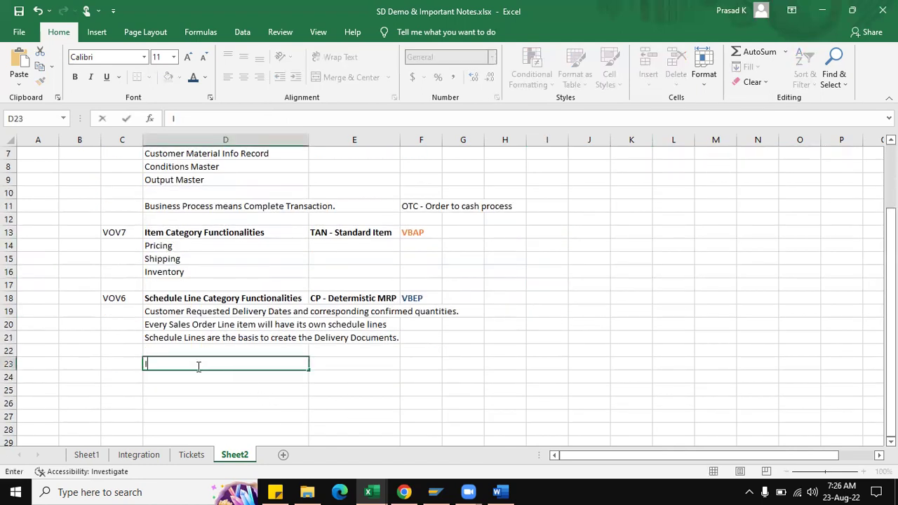
pyautogui.write('tem Categor')
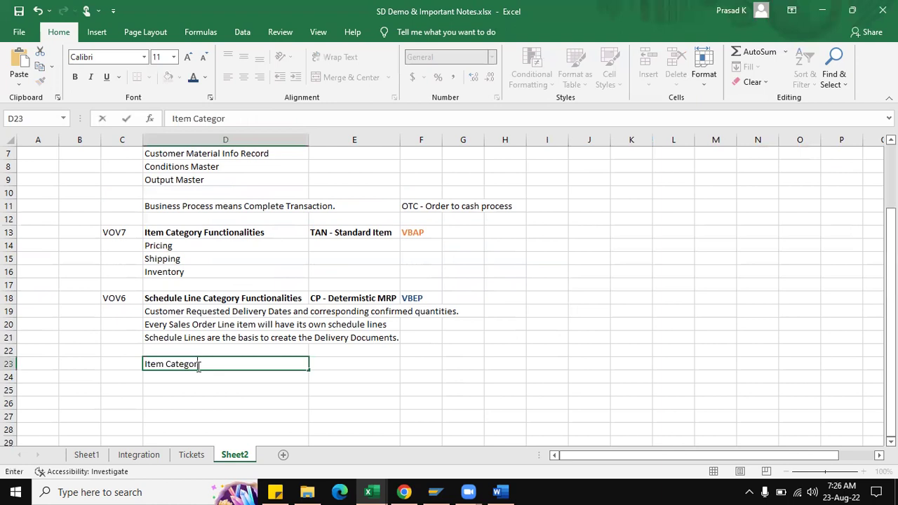
pyautogui.write('y Determination')
pyautogui.press('Return')
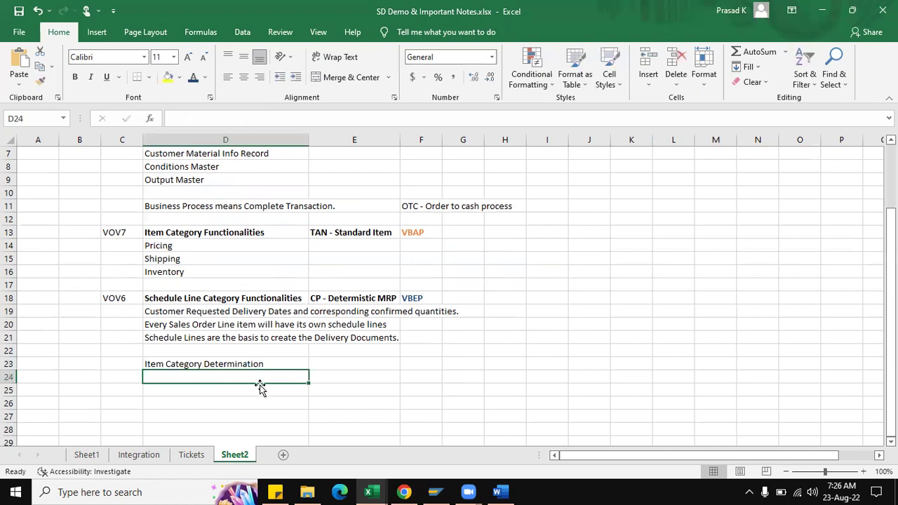
# Enter "Sales Document Type - OR" in D24, under the Item Category Determination heading
pyautogui.scroll(-1, 260, 386)
pyautogui.write('Sale')
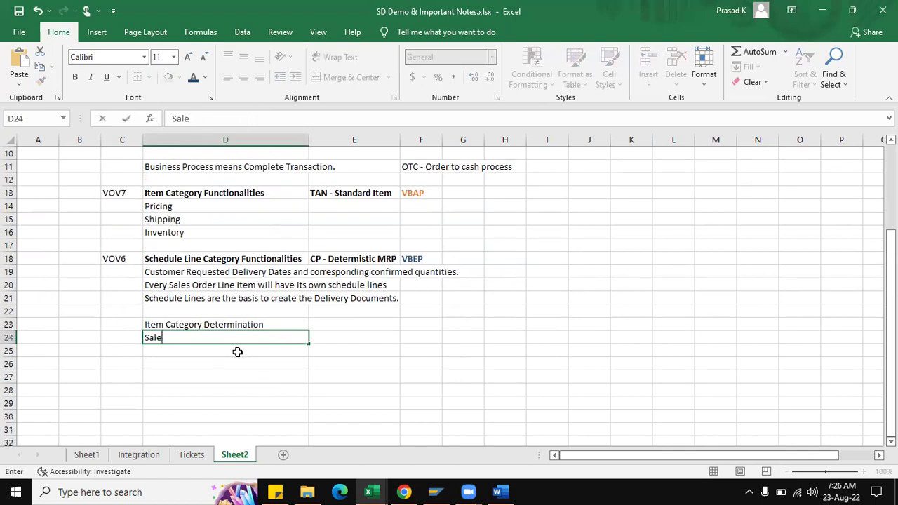
pyautogui.write('s Docume')
pyautogui.press('BackSpace')
pyautogui.write('ment Type ')
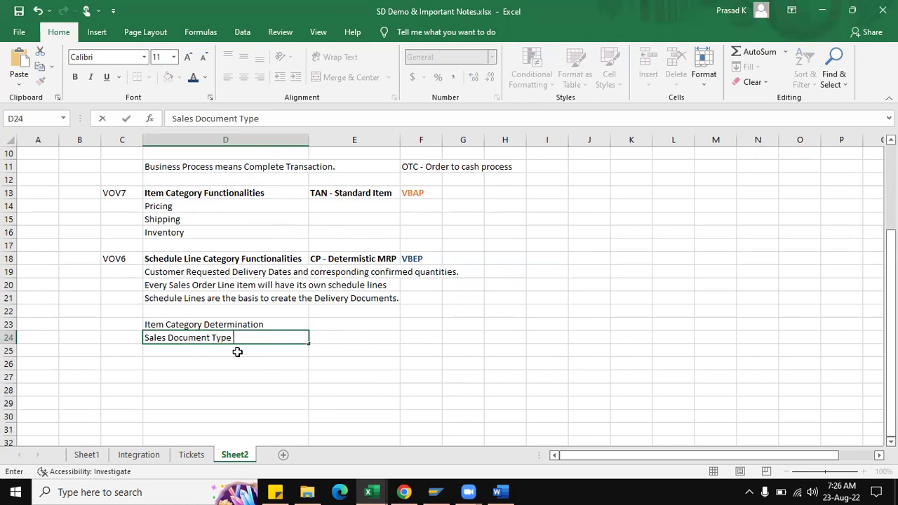
pyautogui.write('- OR')
pyautogui.press('Return')
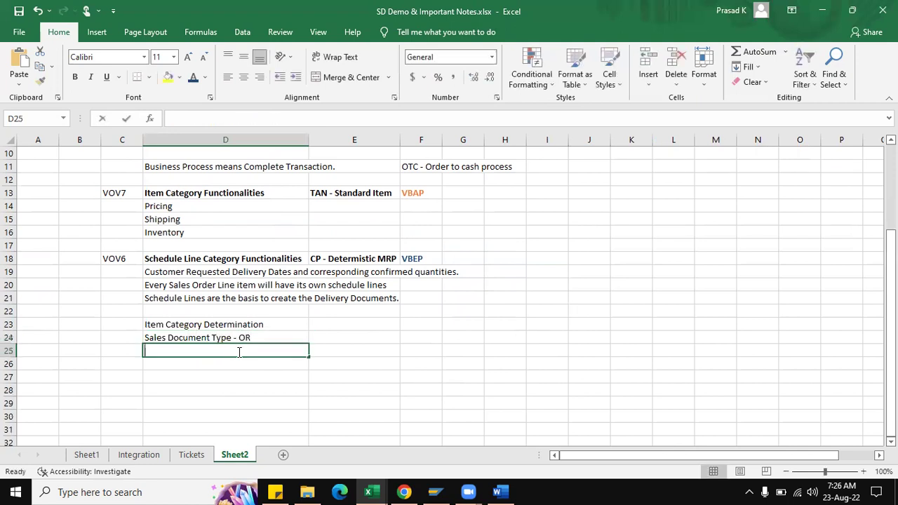
# Enter "Item Category Group - NORM" in D25 and make the Item Category Determination heading in D23 bold
pyautogui.write('Item Category')
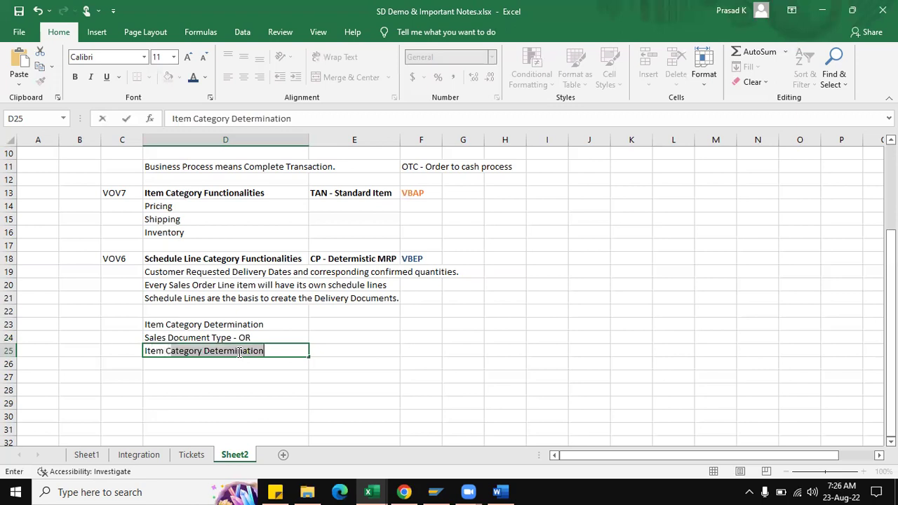
pyautogui.write(' Group')
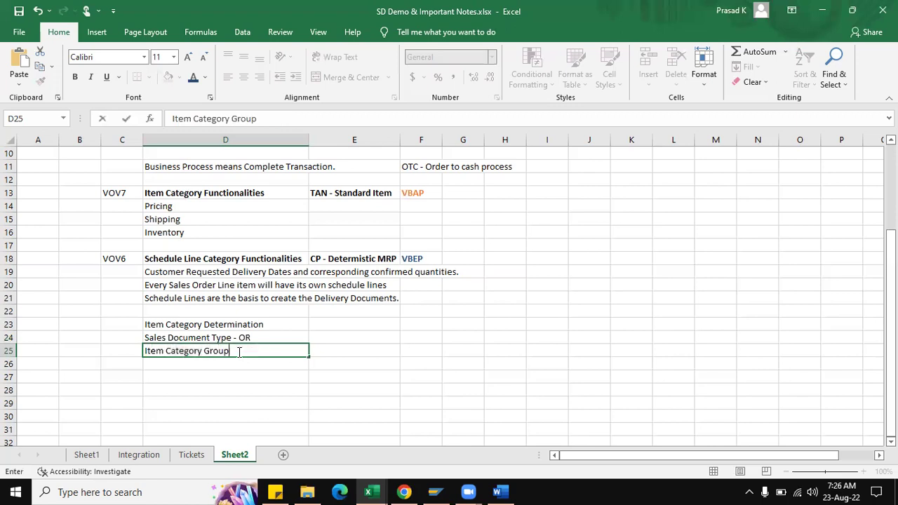
pyautogui.write(' - NORM')
pyautogui.press('Return')
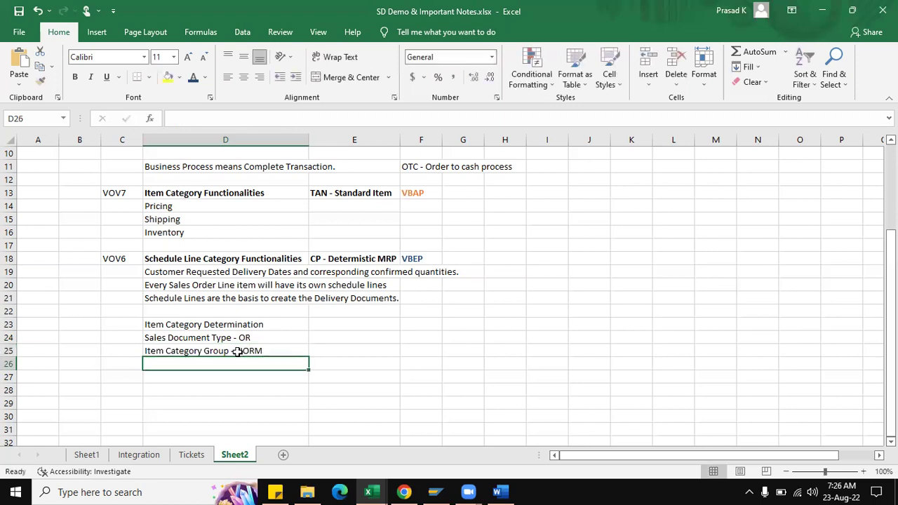
pyautogui.click(231, 325)
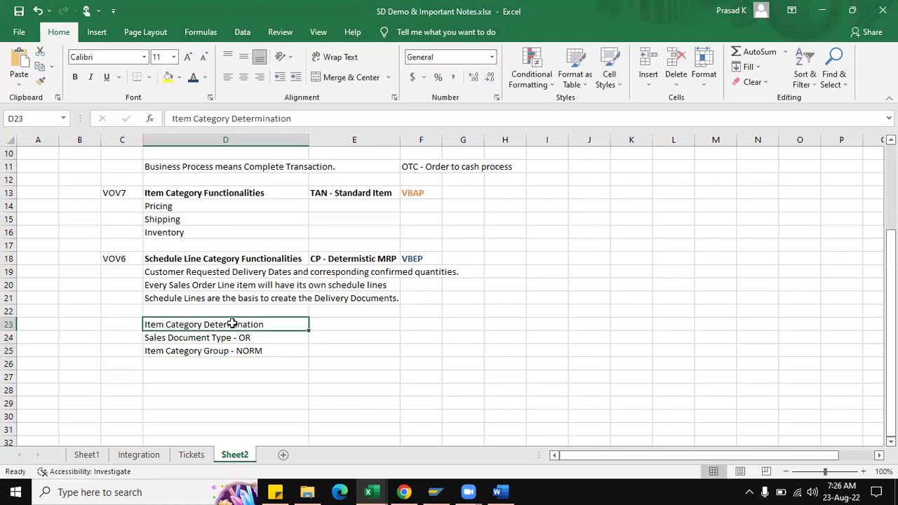
pyautogui.click(76, 77)
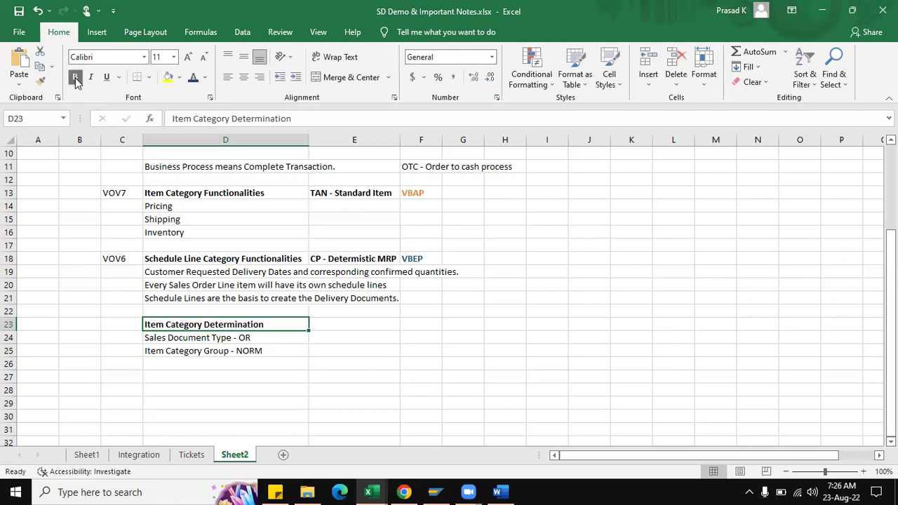
# Enter "Usage - Blank" in D26 as the third item category determination factor
pyautogui.click(171, 363)
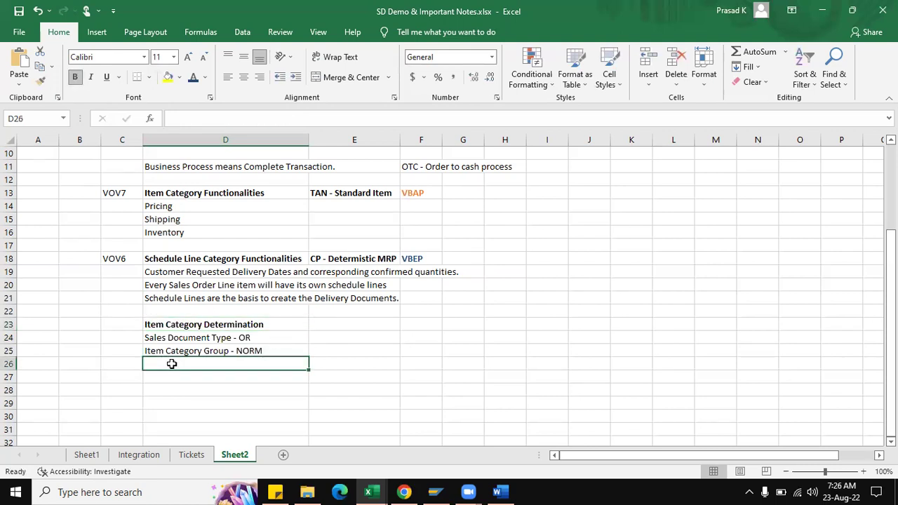
pyautogui.write('Usag')
pyautogui.write('e ')
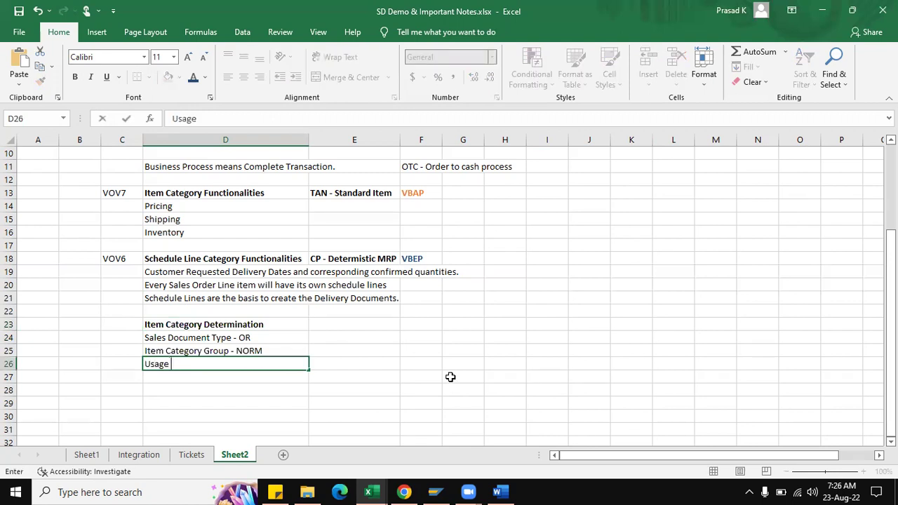
pyautogui.write('- Blank')
pyautogui.press('Return')
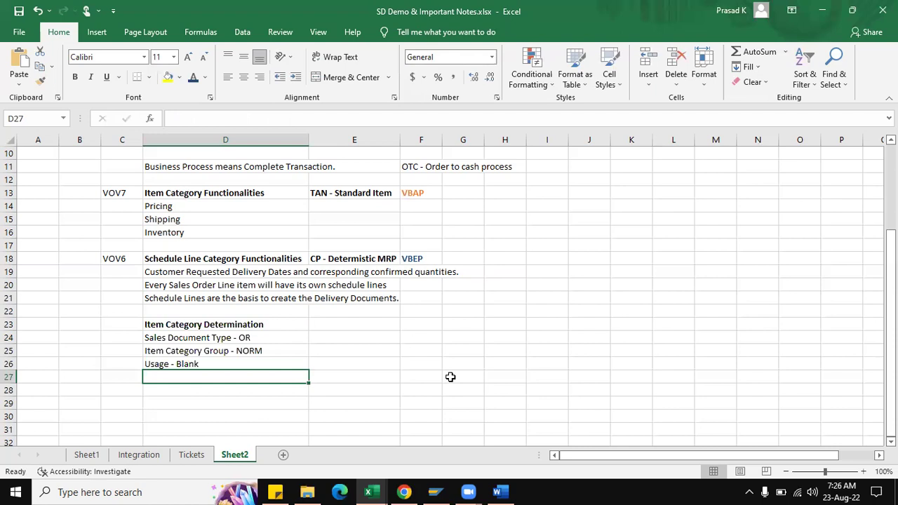
# Enter "Higher Level Item Category - Blank" in D27, below the usage line
pyautogui.write('Higher Level Item Categ')
pyautogui.press('BackSpace')
pyautogui.press('BackSpace')
pyautogui.press('BackSpace')
pyautogui.write('tegory - Blank')
pyautogui.press('Return')
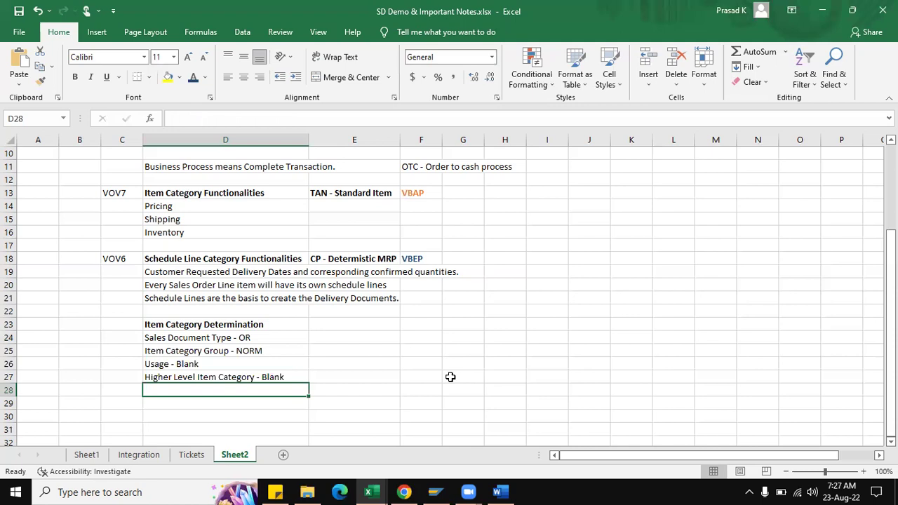
# Enter "Default Item category - TAN" in D28 to complete the item category determination list
pyautogui.write('Default Item category')
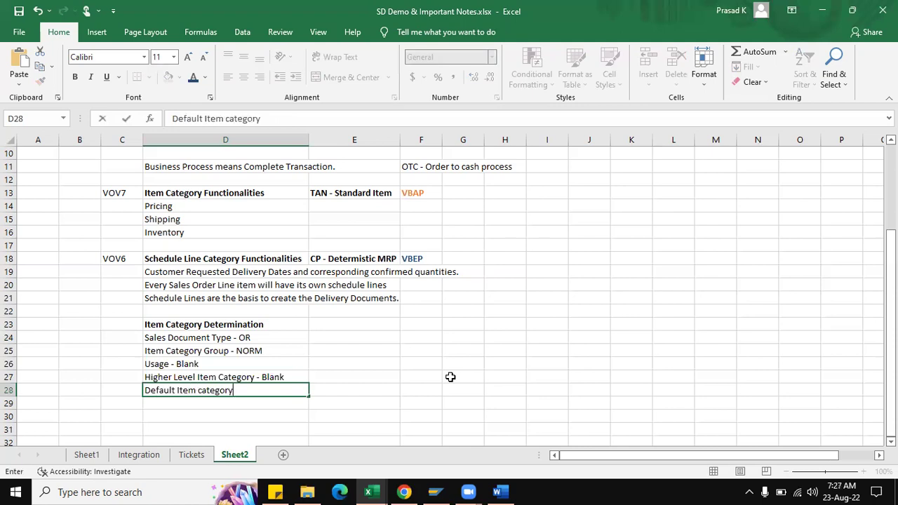
pyautogui.write(' - TAN')
pyautogui.click(355, 402)
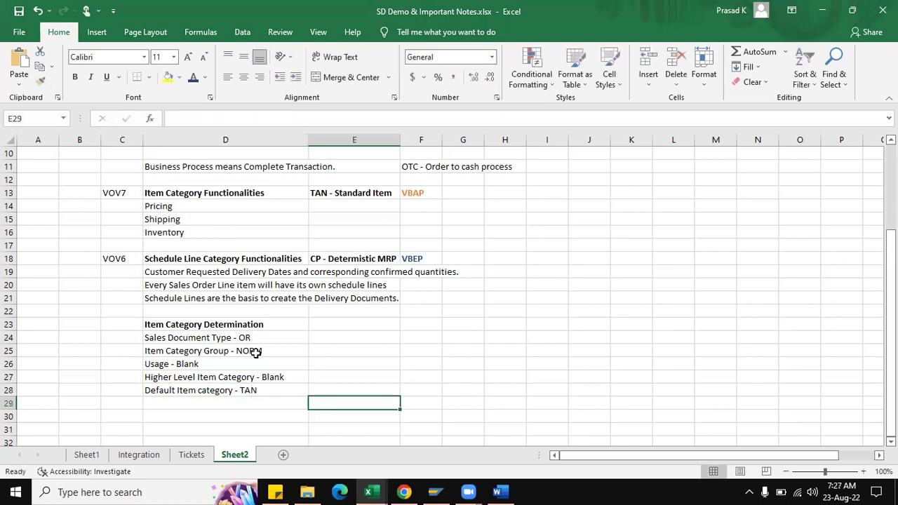
# Enter the heading "Free of charge transaction" in E23, beside Item Category Determination
pyautogui.click(338, 340)
pyautogui.click(344, 328)
pyautogui.write('Free of')
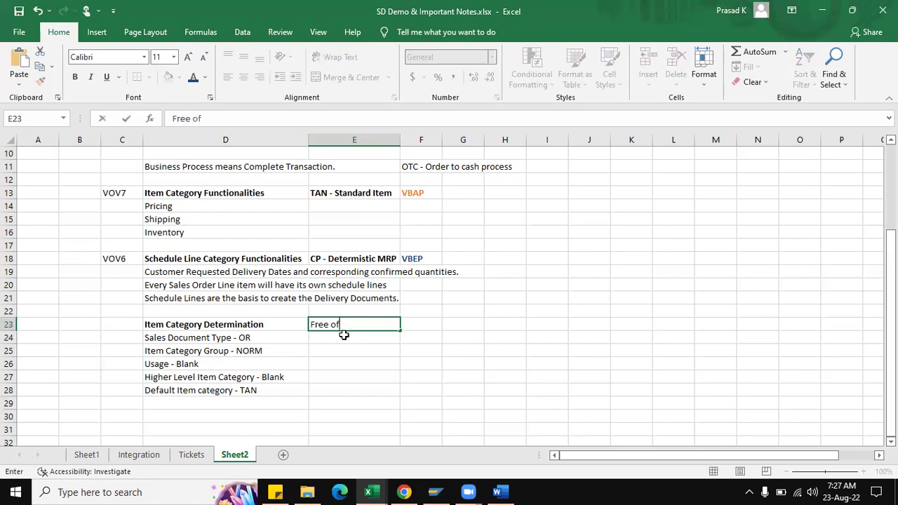
pyautogui.write(' charge transaction')
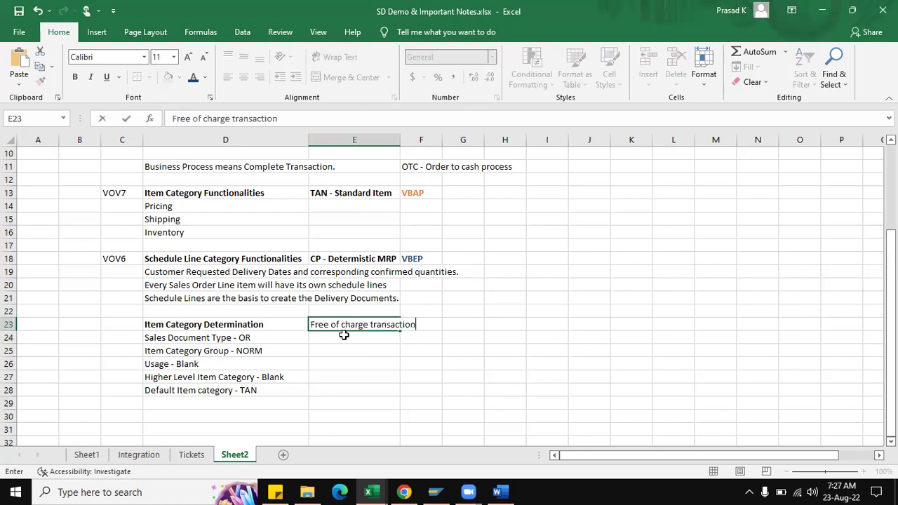
pyautogui.press('Return')
# Fill E24:E28 under the "Free of charge transaction" heading with OR, NORM, FREE, TAN and TANN
pyautogui.write('OR')
pyautogui.press('Return')
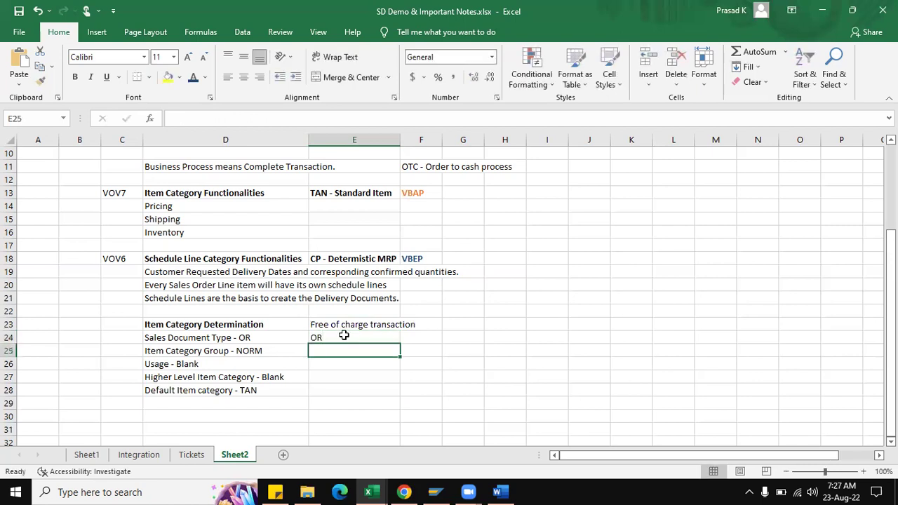
pyautogui.write('NORM')
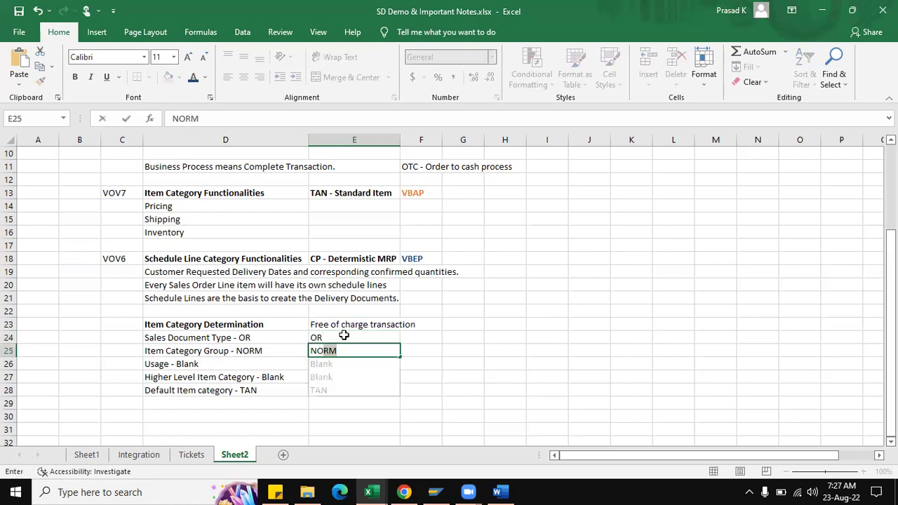
pyautogui.press('Return')
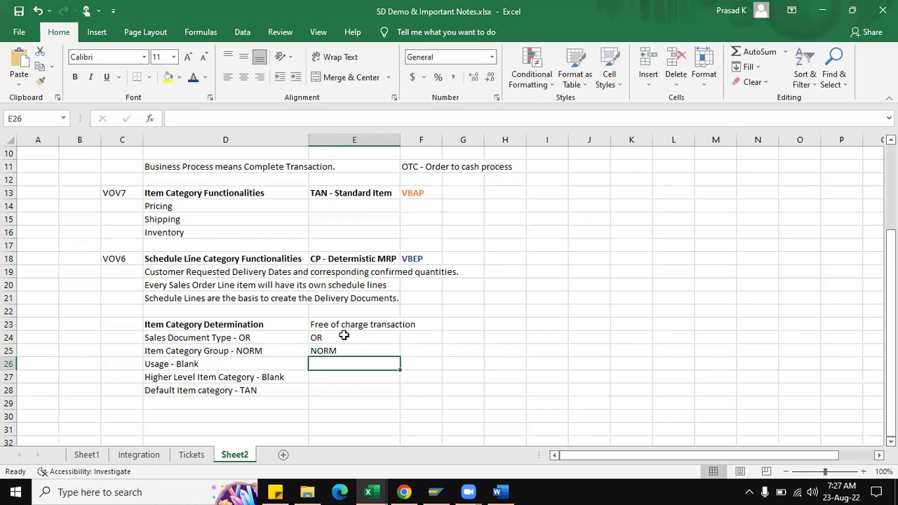
pyautogui.write('FREE')
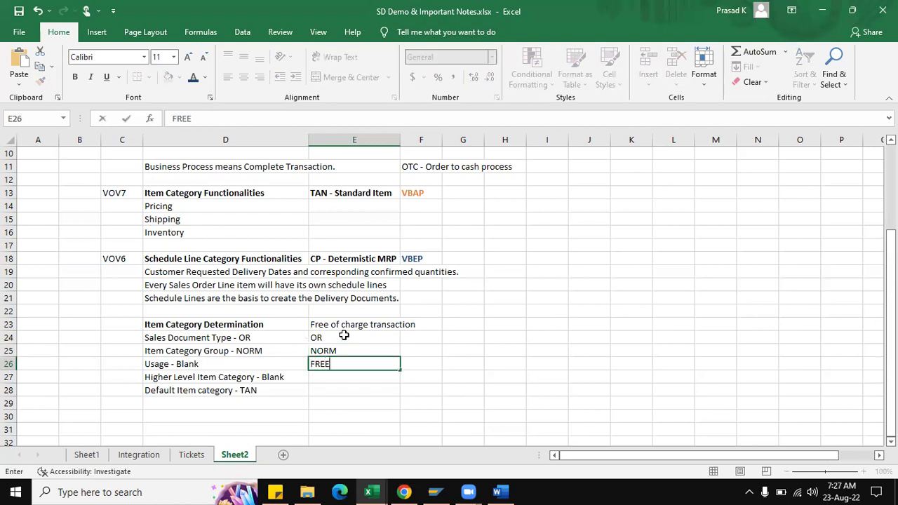
pyautogui.press('Return')
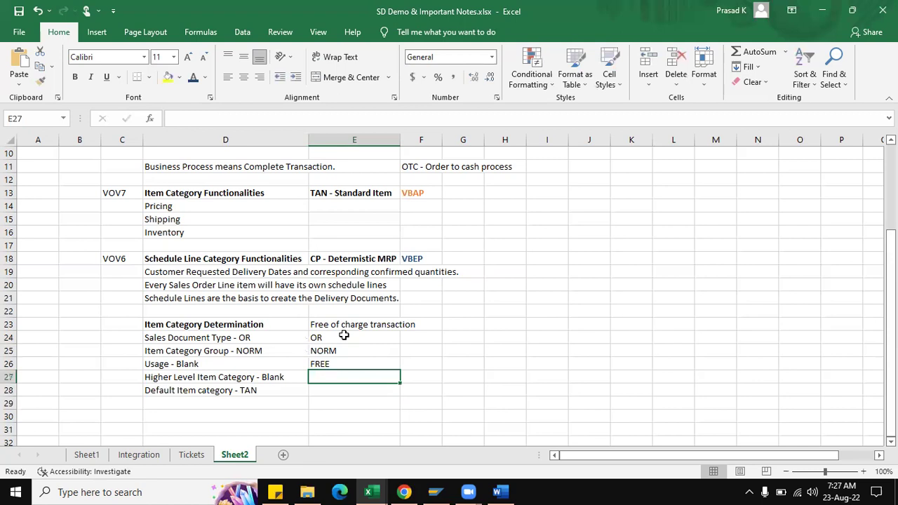
pyautogui.write('TAN')
pyautogui.press('Return')
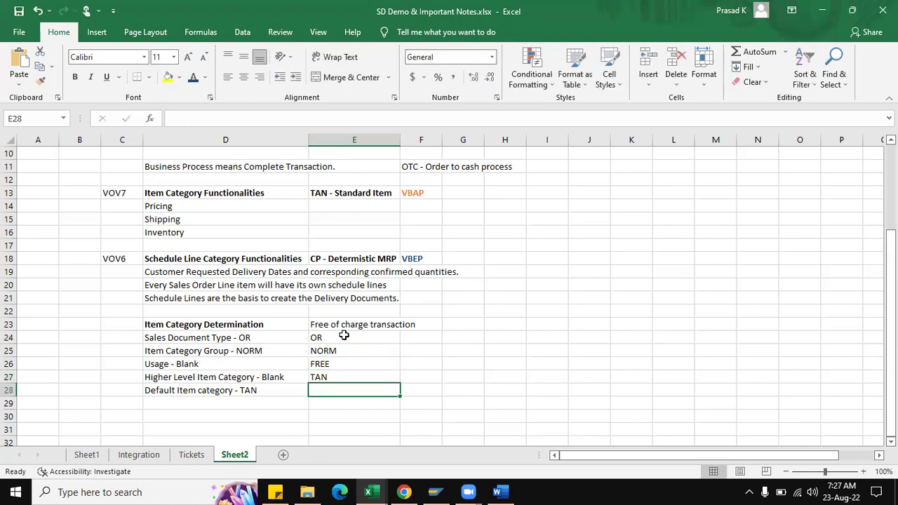
pyautogui.write('TANN')
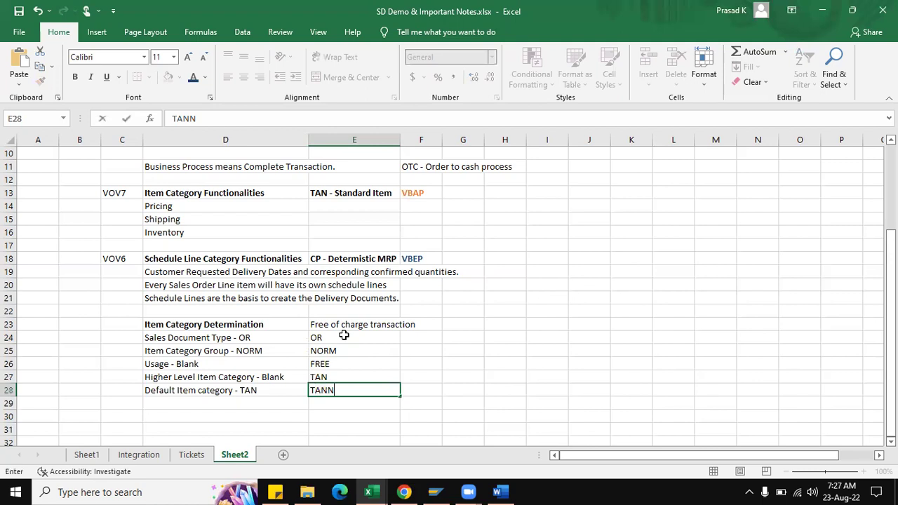
pyautogui.press('Return')
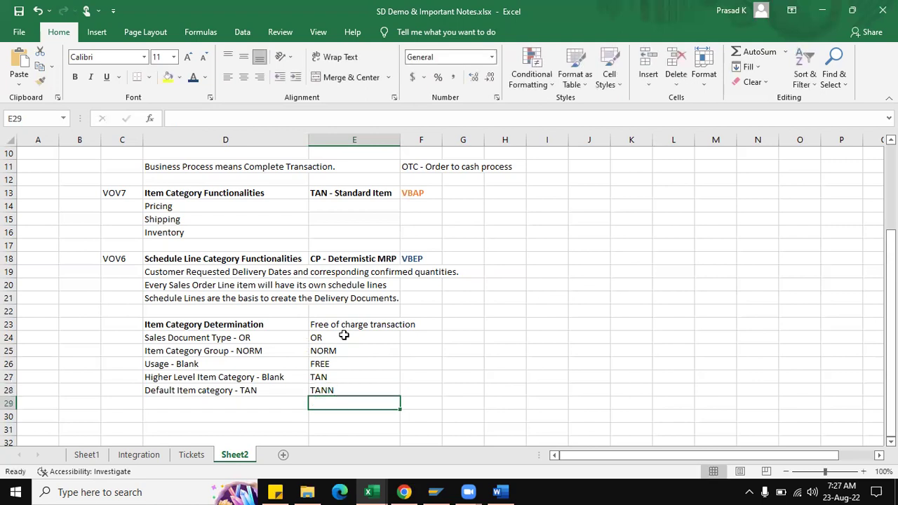
# Enter the heading "Table" in G23 and the table name T184 below it in G24
pyautogui.click(467, 325)
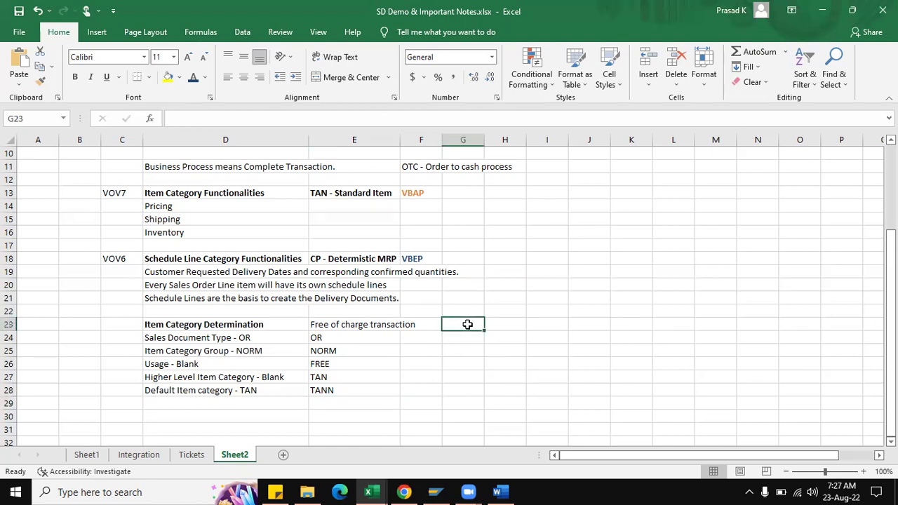
pyautogui.write('Table')
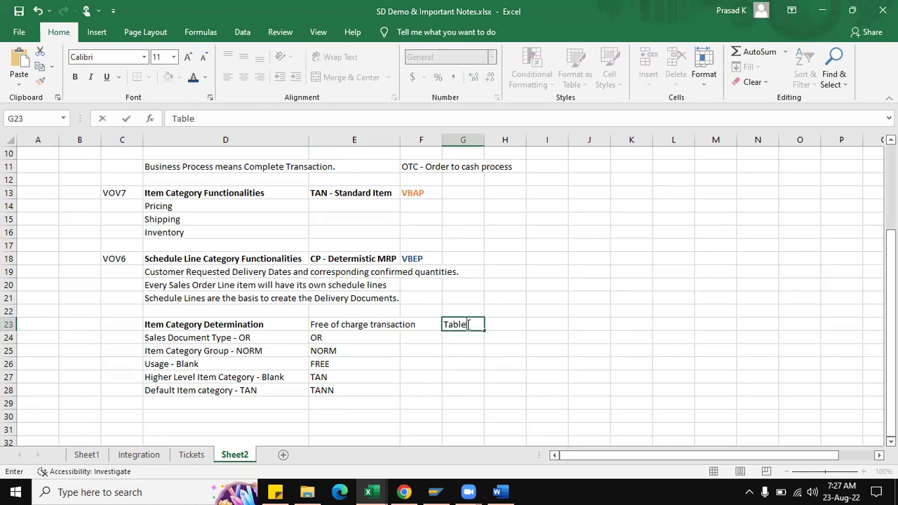
pyautogui.press('Return')
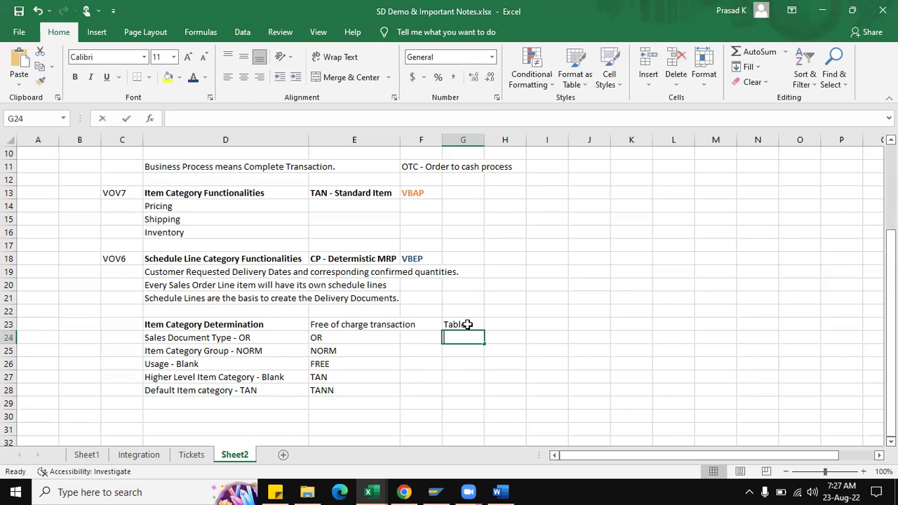
pyautogui.write('T184')
pyautogui.press('Return')
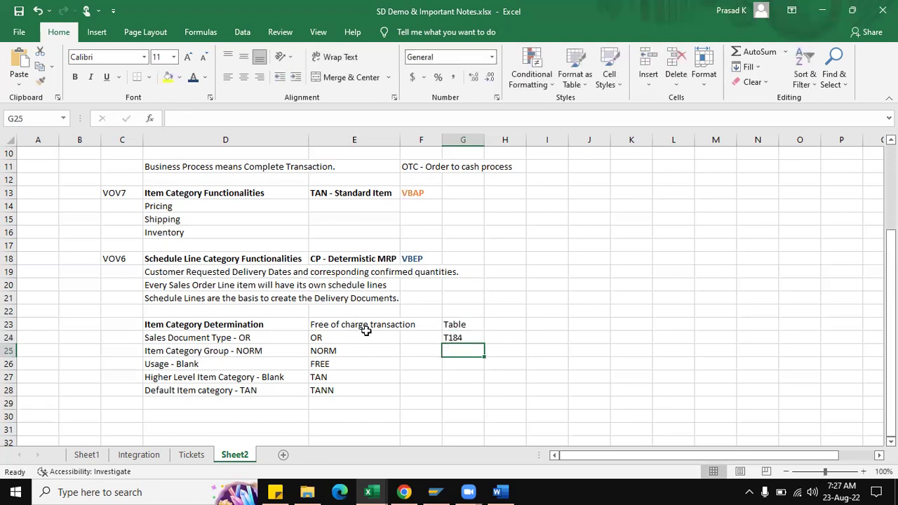
pyautogui.click(466, 335)
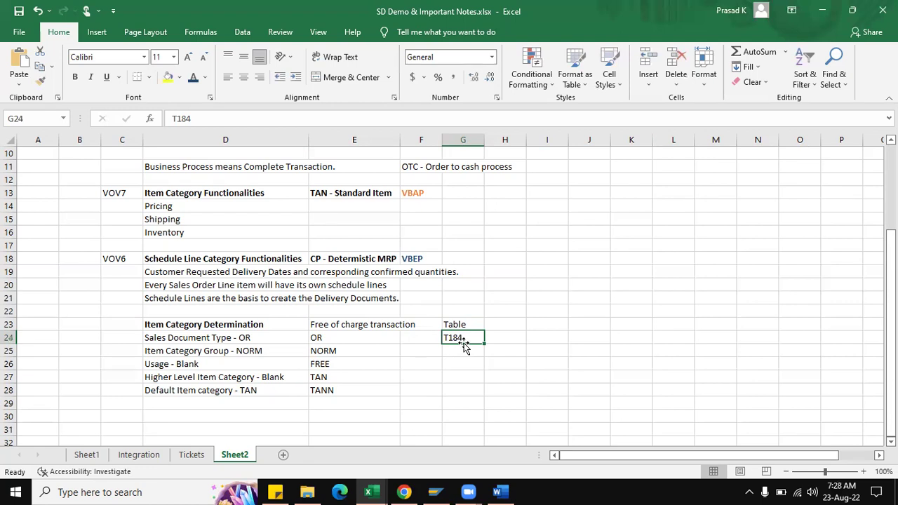
pyautogui.click(347, 338)
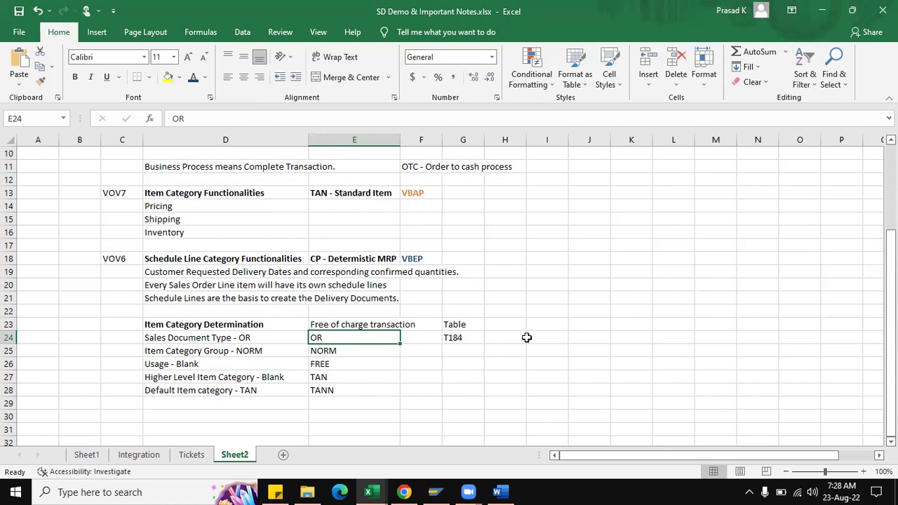
# Enter the transaction code VOV4 in C23, beside the Item Category Determination heading
pyautogui.scroll(-2, 533, 341)
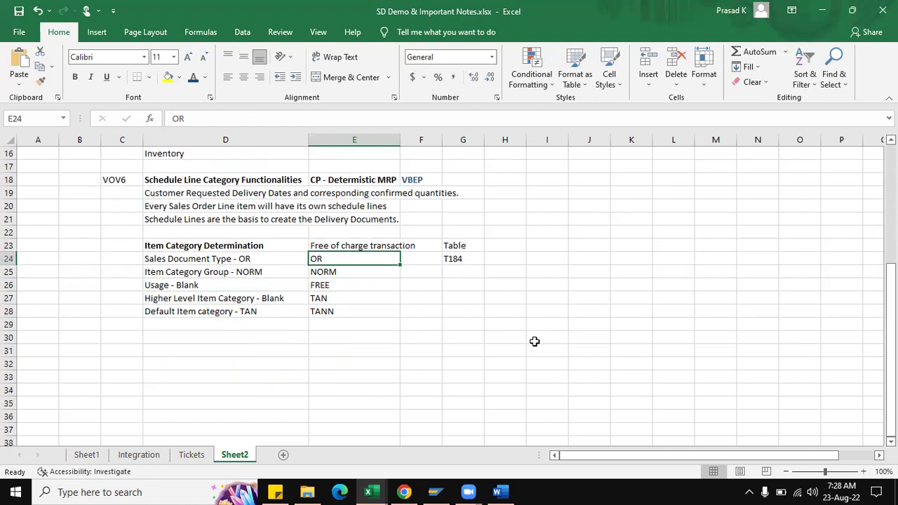
pyautogui.click(222, 339)
pyautogui.click(112, 247)
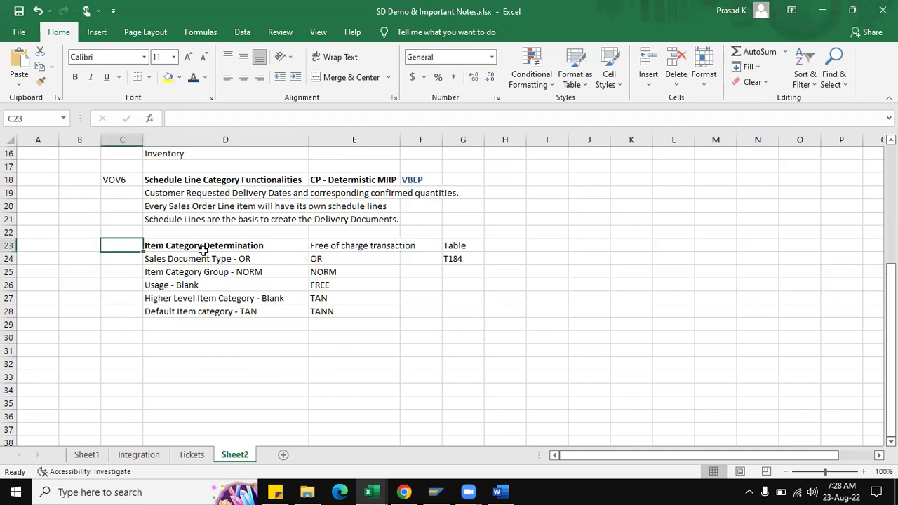
pyautogui.write('VOV4')
pyautogui.press('Return')
# Enter the heading "Schedule Line Category Determination" in D30, below the item category determination list
pyautogui.press('Down')
pyautogui.press('Down')
pyautogui.press('Down')
pyautogui.press('Down')
pyautogui.press('Down')
pyautogui.press('Down')
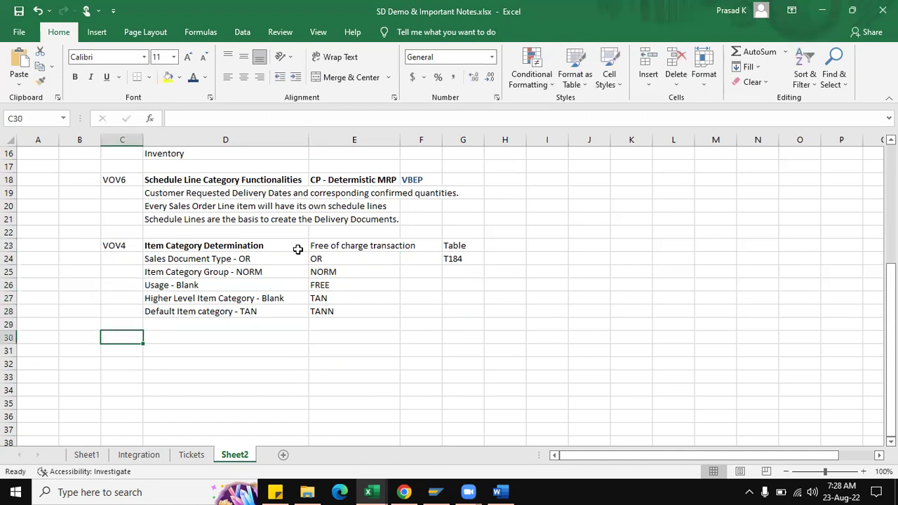
pyautogui.press('Right')
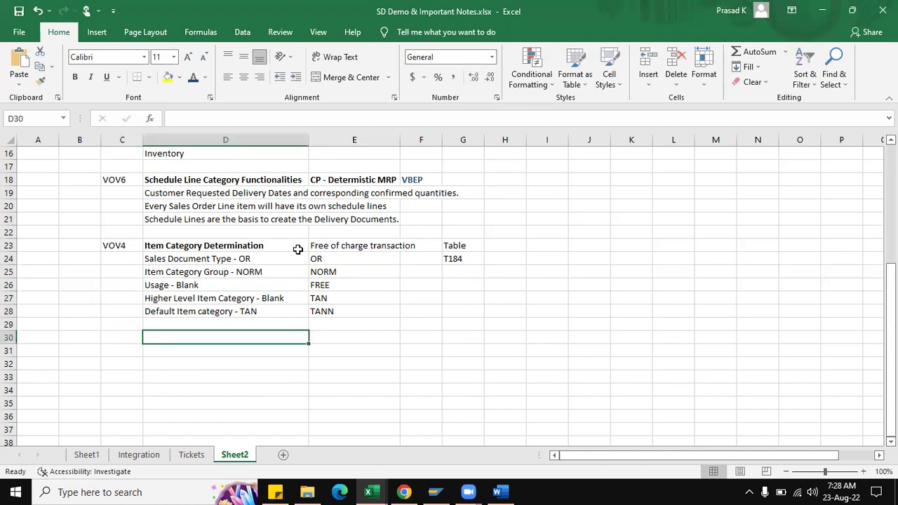
pyautogui.write('Schedule Line Category Determination')
pyautogui.press('Return')
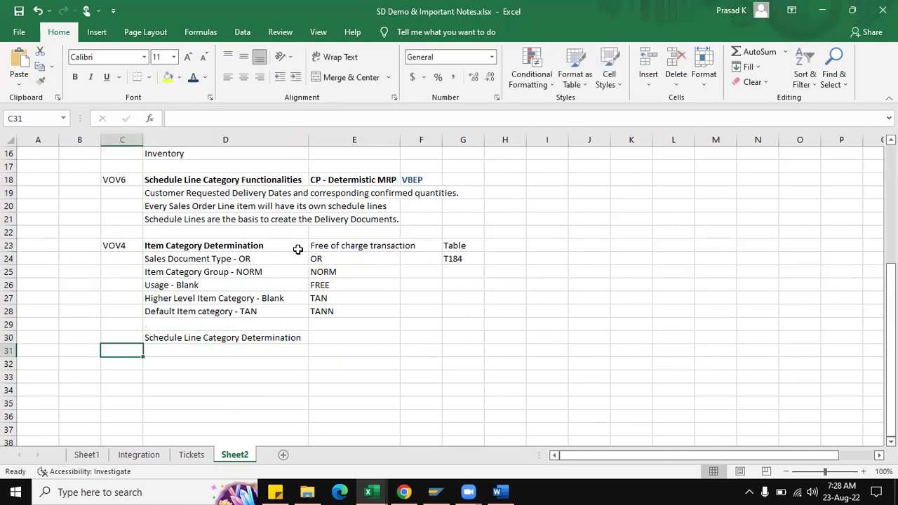
# Enter the transaction code VOV5 in C30 and make the Schedule Line Category Determination heading in D30 bold and blue
pyautogui.press('Up')
pyautogui.write('VOV5')
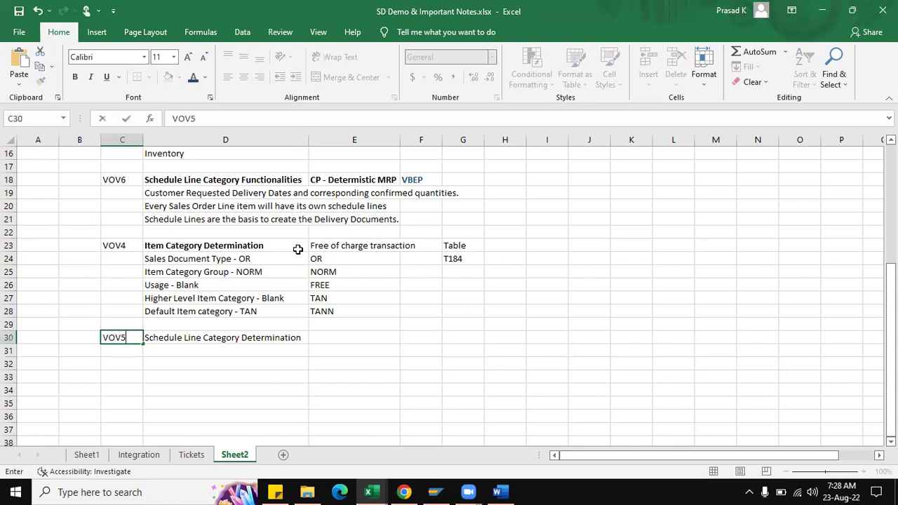
pyautogui.press('Return')
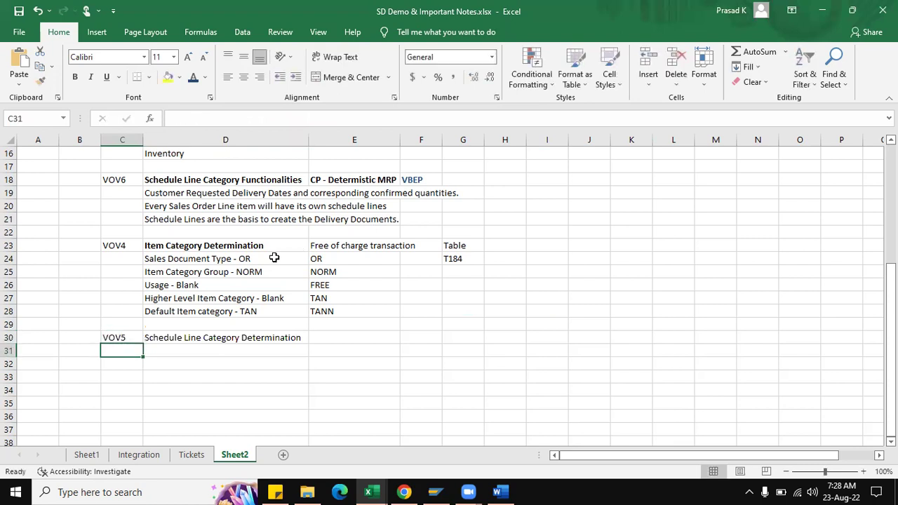
pyautogui.click(253, 340)
pyautogui.click(75, 77)
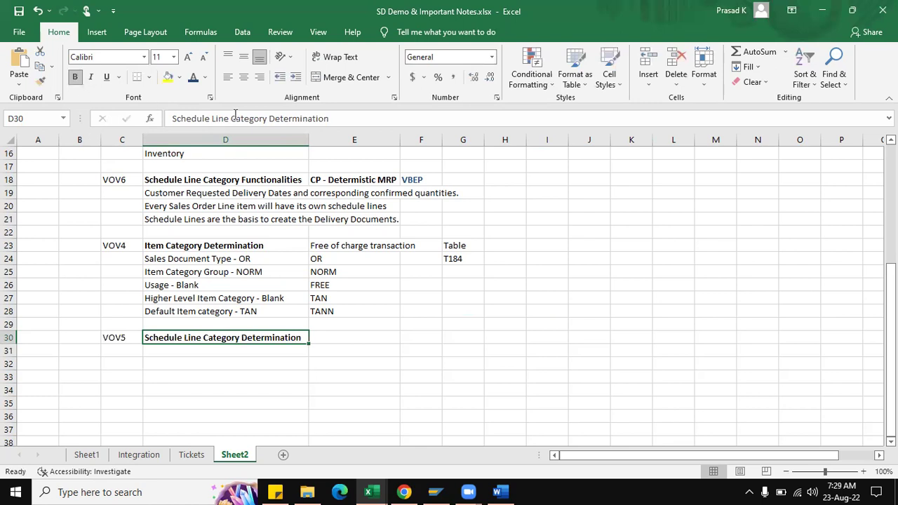
# Enter "Item Category - TAN" in D31 and "MRP Type - ND / PD" in D32 as the schedule line category determination factors
pyautogui.click(187, 355)
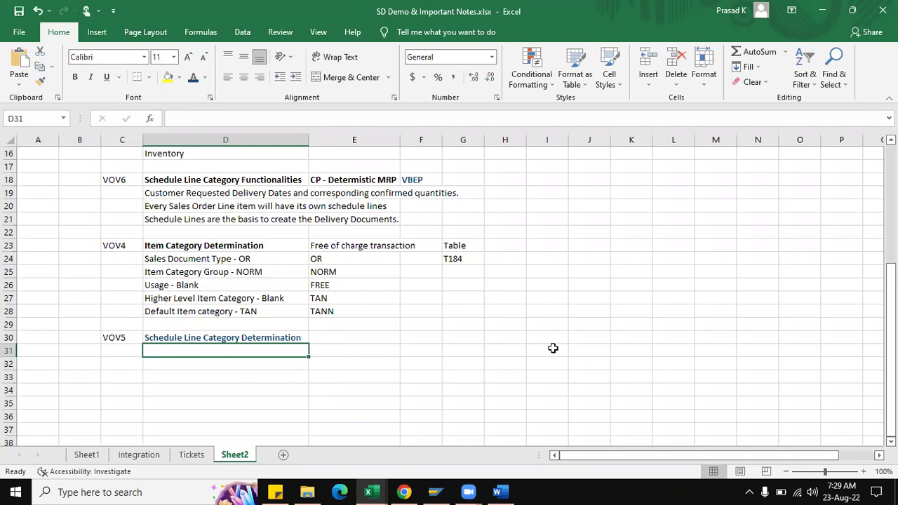
pyautogui.write('Item C')
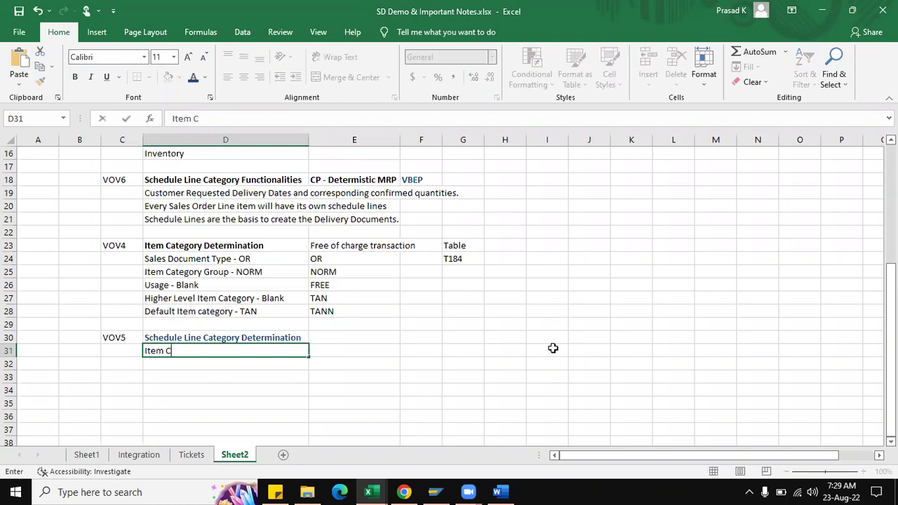
pyautogui.write('ategory - TAN')
pyautogui.press('Return')
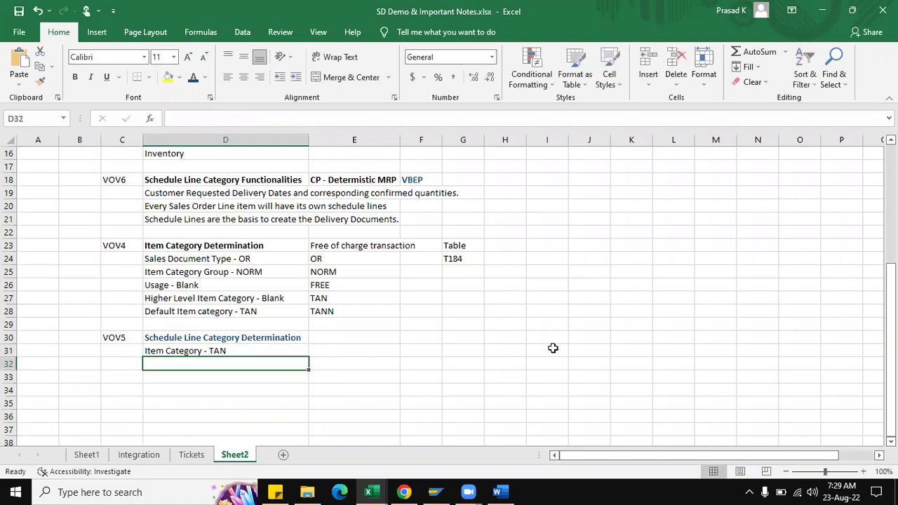
pyautogui.write('MRP Type')
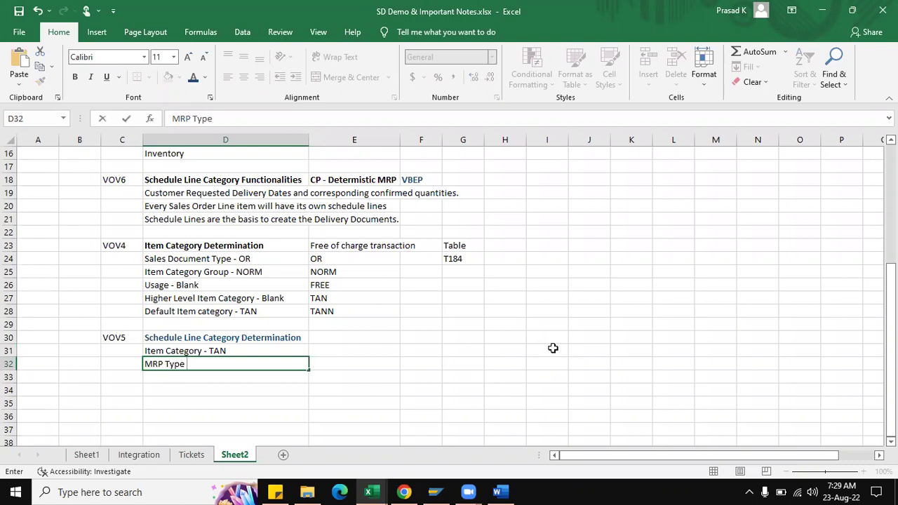
pyautogui.write('- ND / PD')
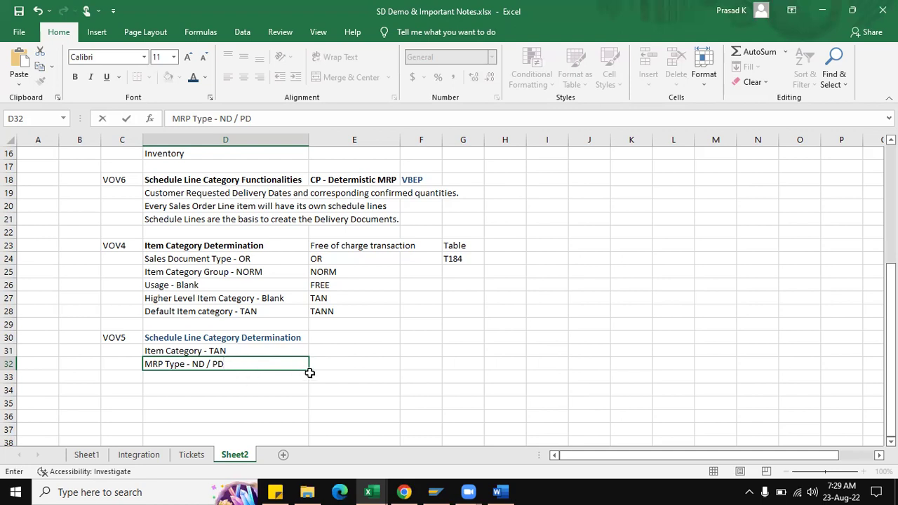
# Enter "Schedule Line Category = CP / CN" in D33 to complete the schedule line category determination list
pyautogui.click(235, 376)
pyautogui.write('S')
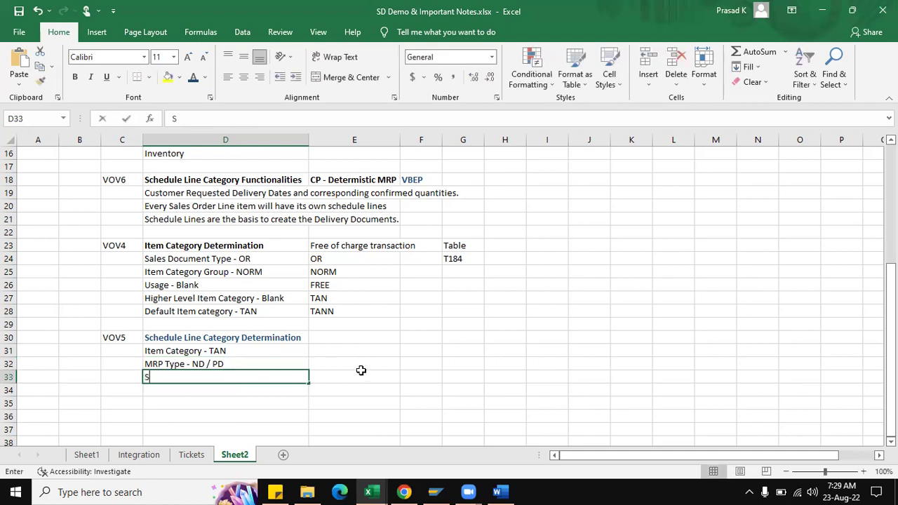
pyautogui.write('chedule LIne CAte')
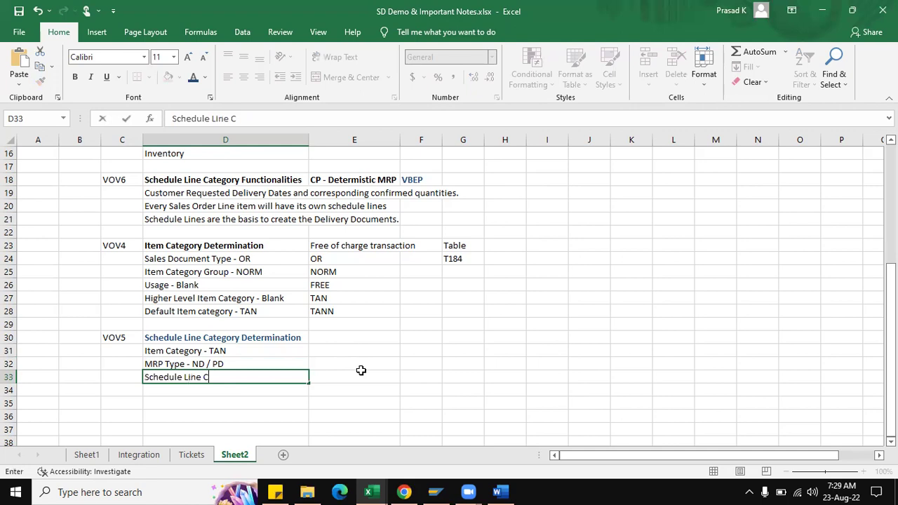
pyautogui.write('ory = CP / CN')
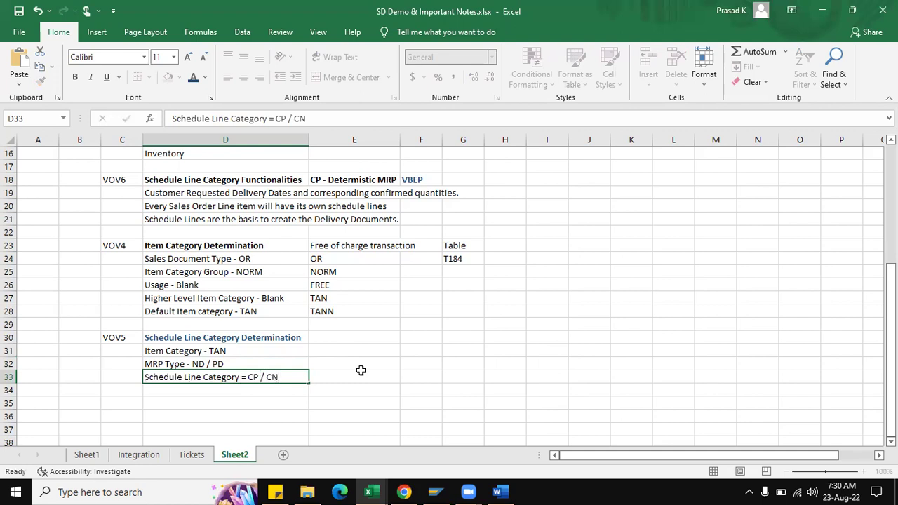
pyautogui.press('Return')
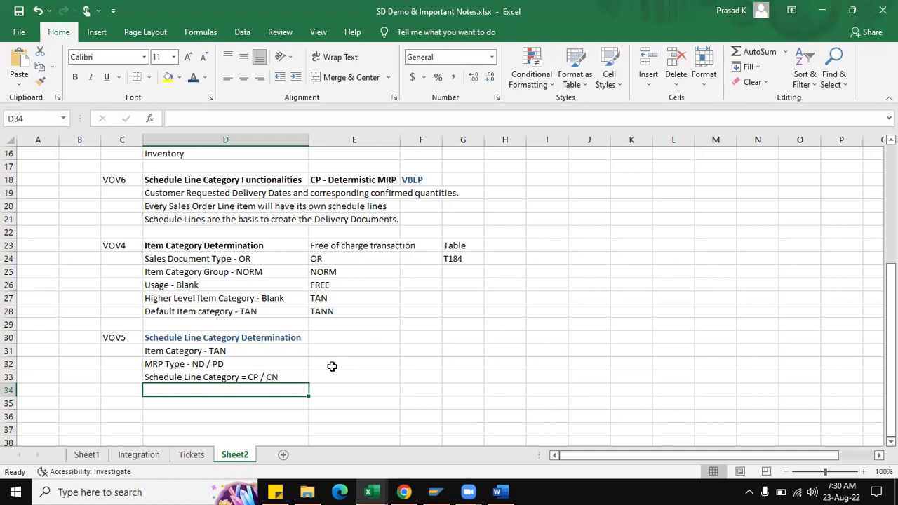
# Review the complete revision notes on Sheet2, highlighting C3:H33 from the Tcode heading down to the schedule line category result
pyautogui.scroll(4, 339, 359)
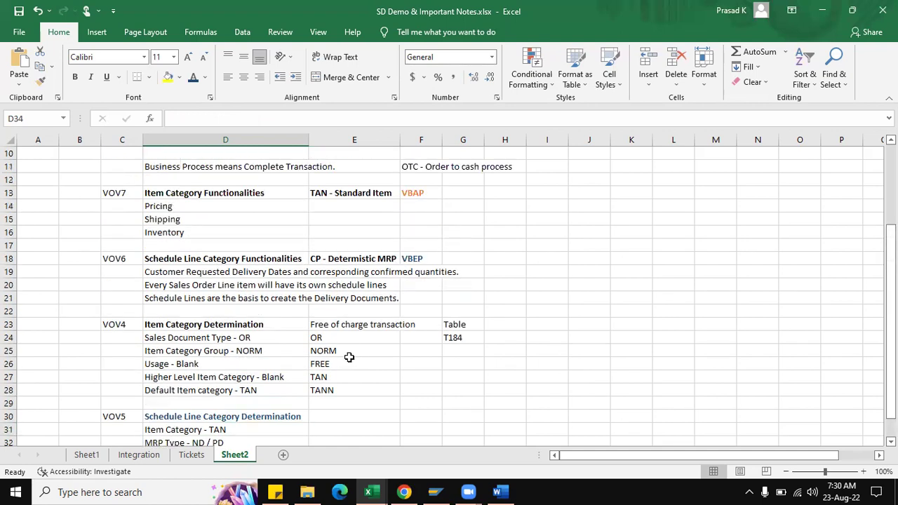
pyautogui.scroll(1, 351, 358)
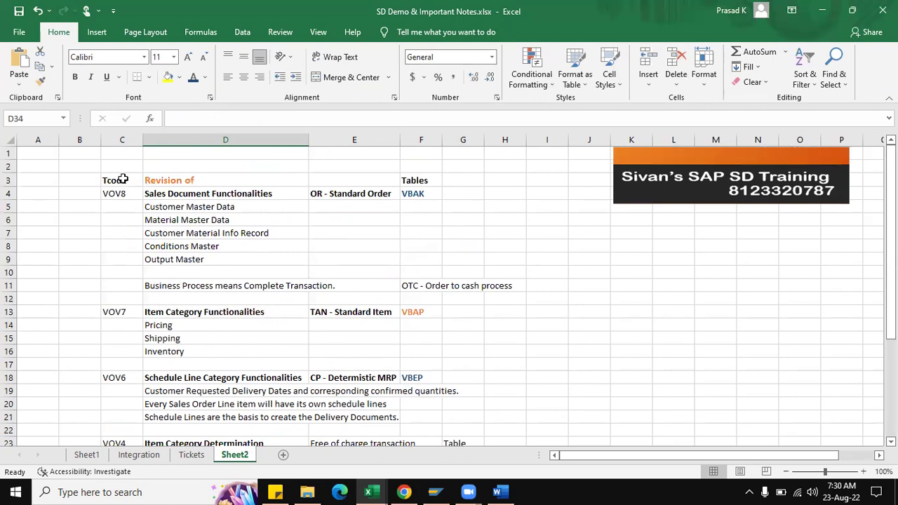
pyautogui.moveTo(122, 179); pyautogui.dragTo(466, 261)
pyautogui.moveTo(470, 302); pyautogui.dragTo(520, 345)
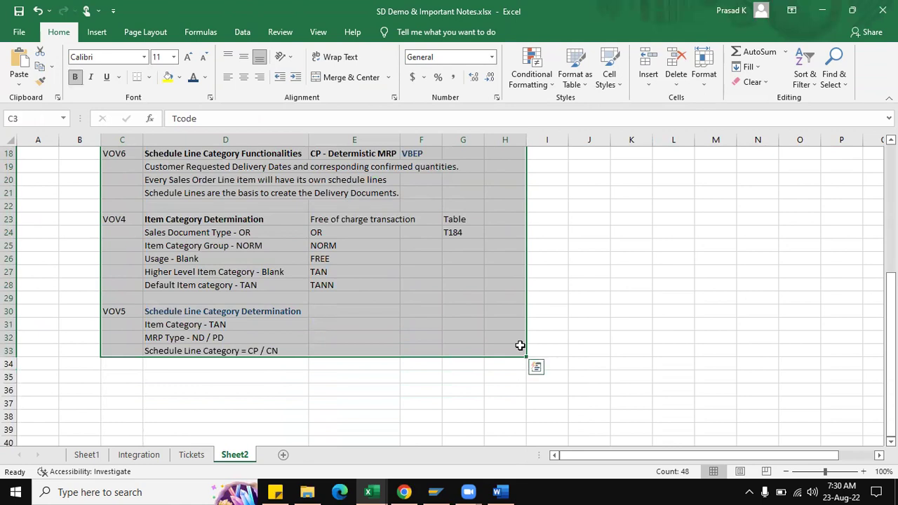
pyautogui.click(555, 339)
pyautogui.scroll(6, 564, 326)
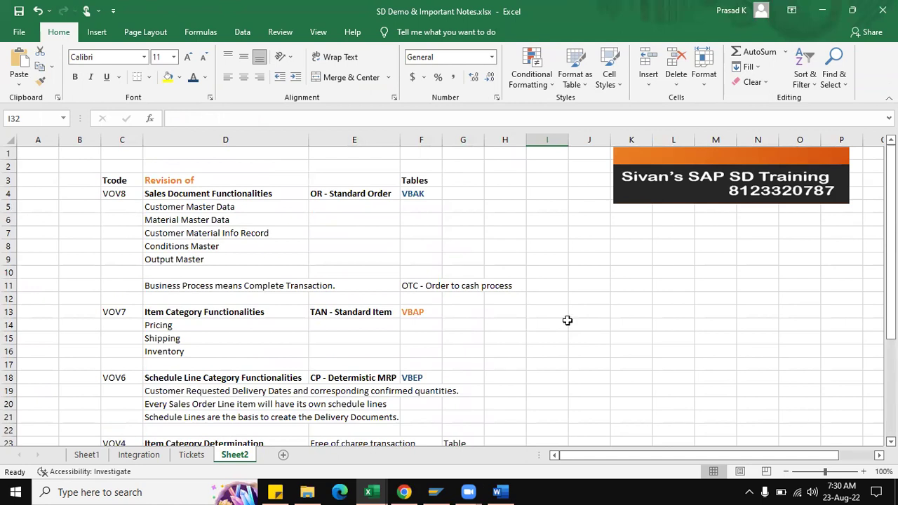
# Look over the revision notes on Sheet2 and switch to the SD Notes.xlsx workbook
pyautogui.scroll(-3, 568, 321)
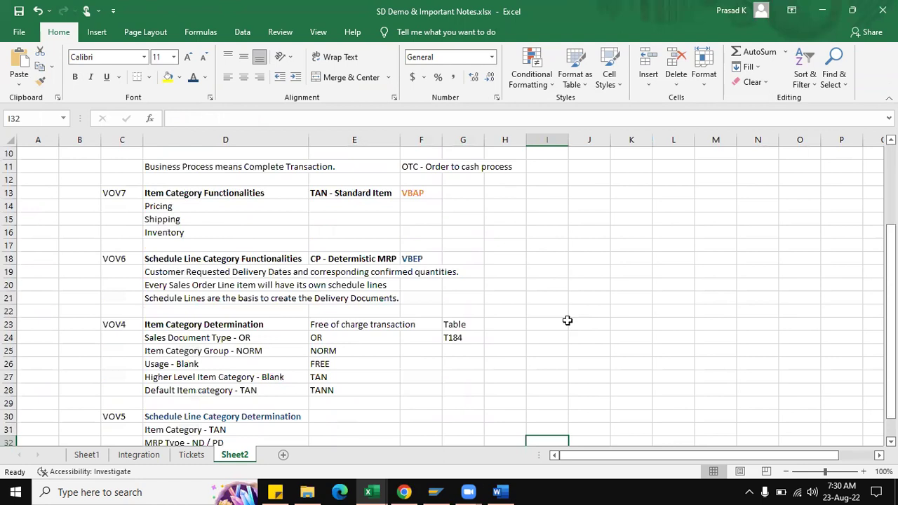
pyautogui.scroll(-2, 567, 321)
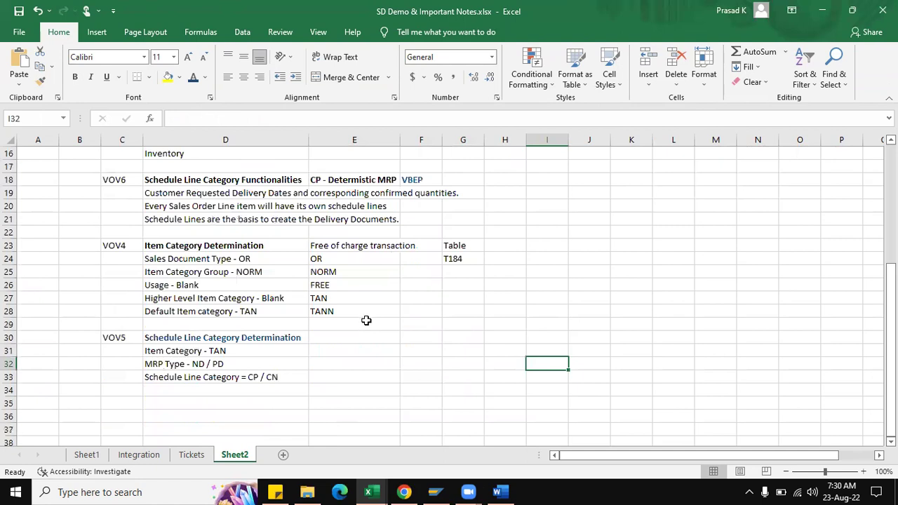
pyautogui.scroll(5, 366, 320)
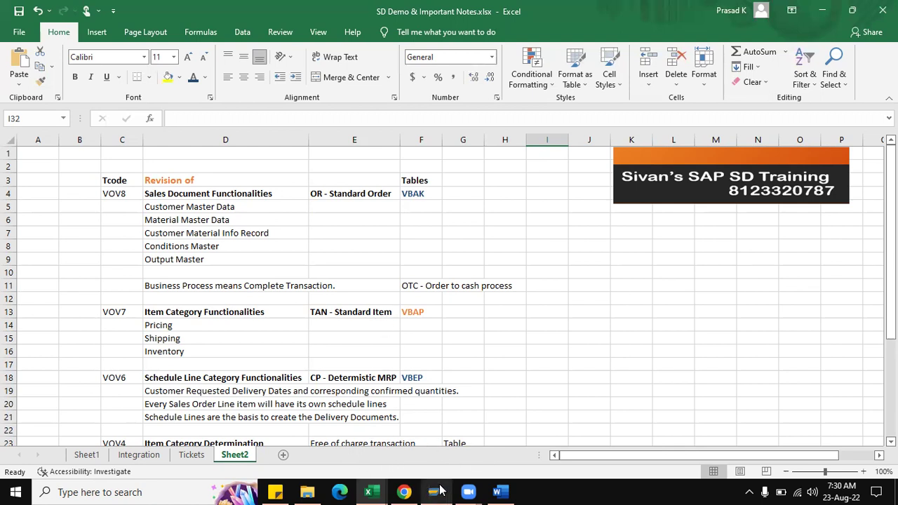
pyautogui.moveTo(369, 492)
pyautogui.click(330, 431)
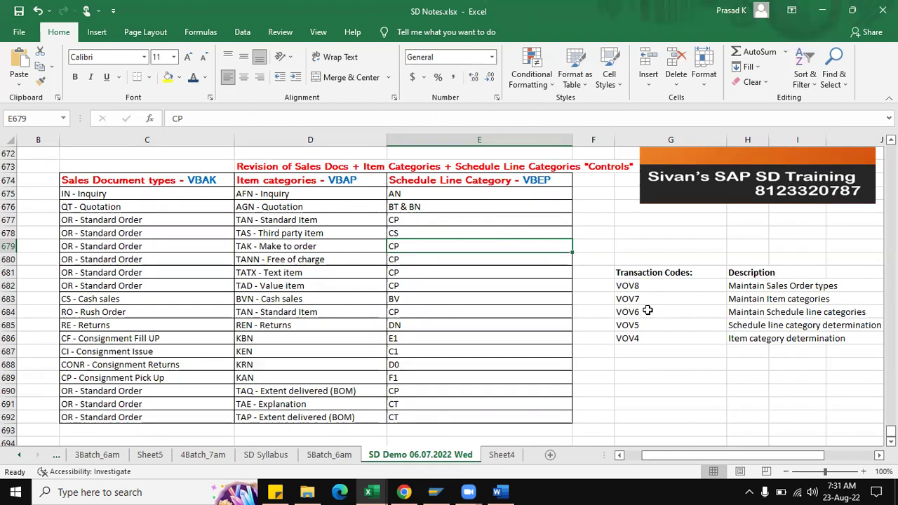
# Examine the revision table of sales document types, item categories and schedule line categories, highlighting its headings and the range C674:E692
pyautogui.click(154, 181)
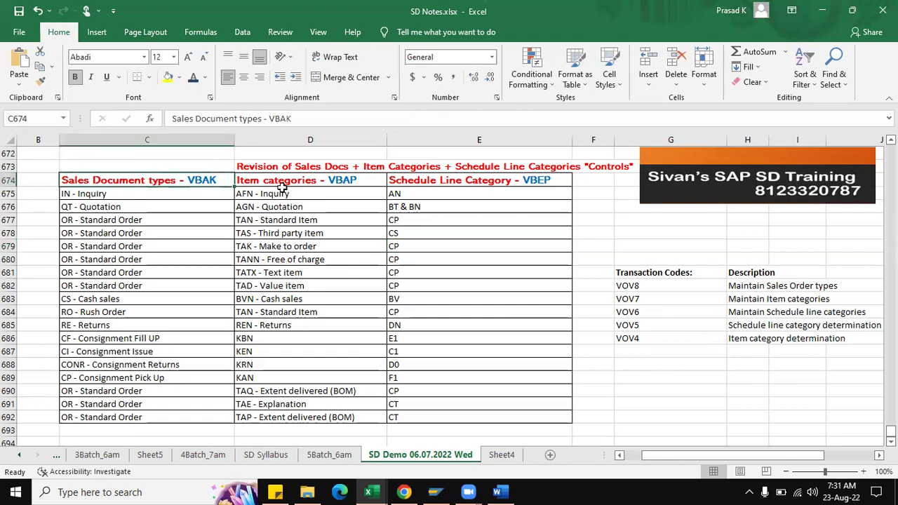
pyautogui.click(285, 181)
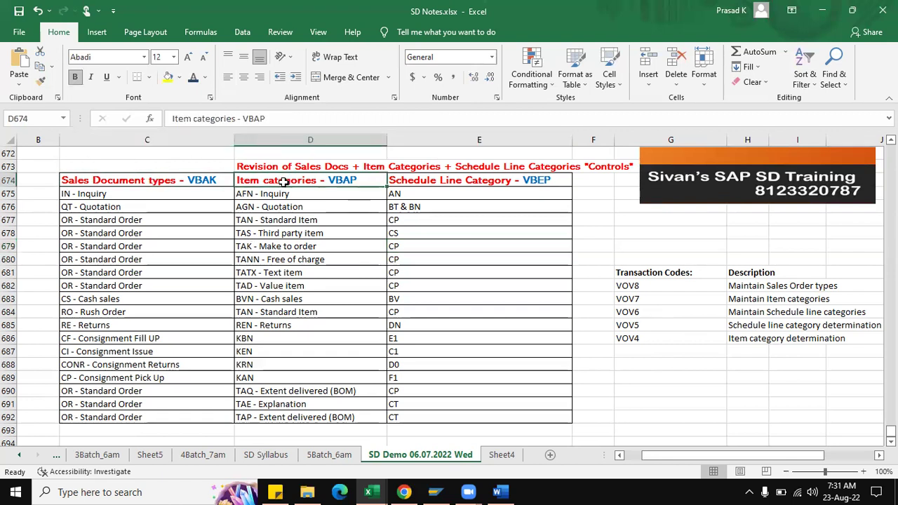
pyautogui.click(440, 184)
pyautogui.moveTo(191, 181); pyautogui.dragTo(562, 416)
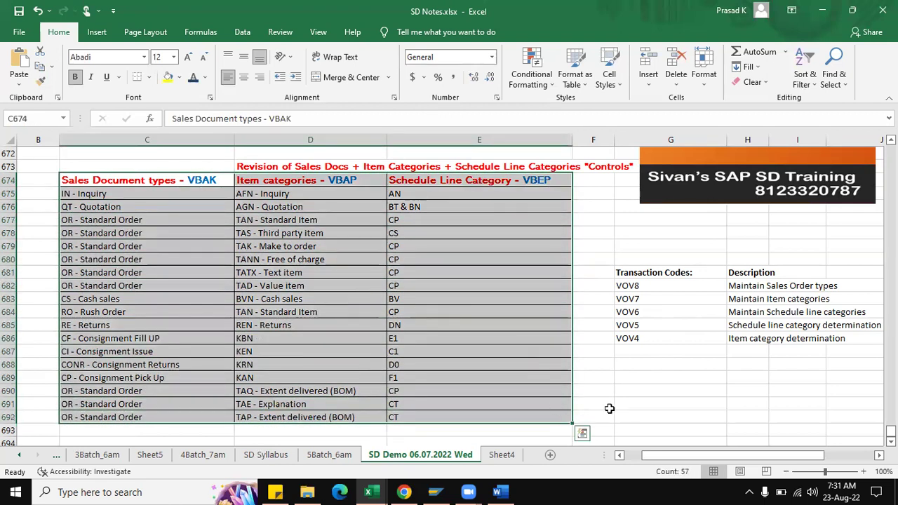
pyautogui.click(586, 407)
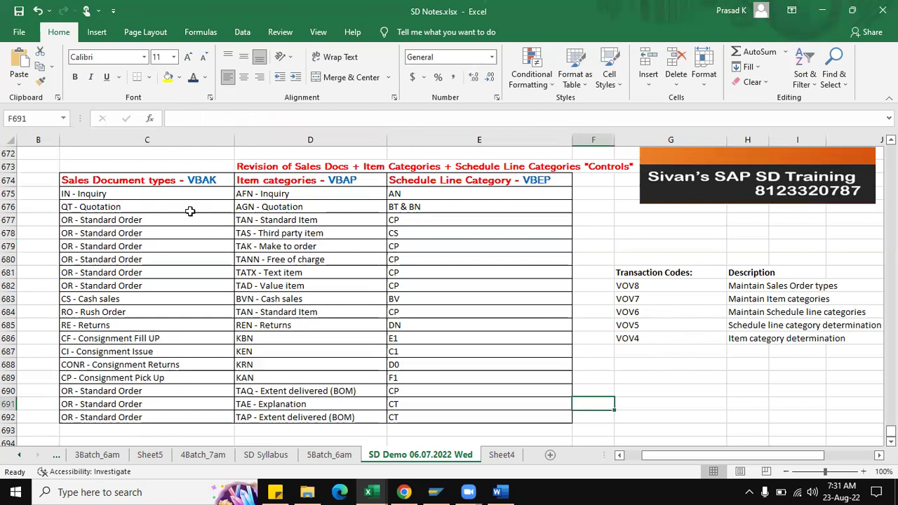
pyautogui.moveTo(172, 180); pyautogui.dragTo(515, 419)
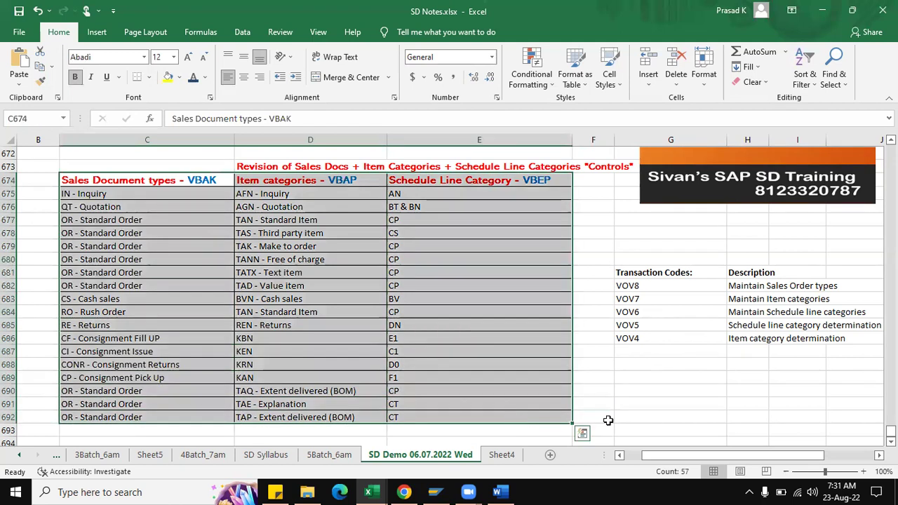
pyautogui.click(615, 419)
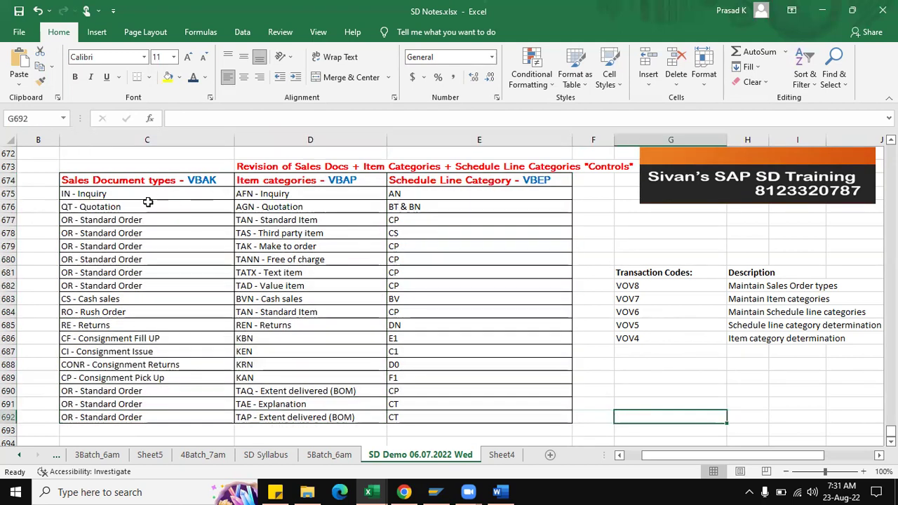
pyautogui.moveTo(134, 194); pyautogui.dragTo(436, 416)
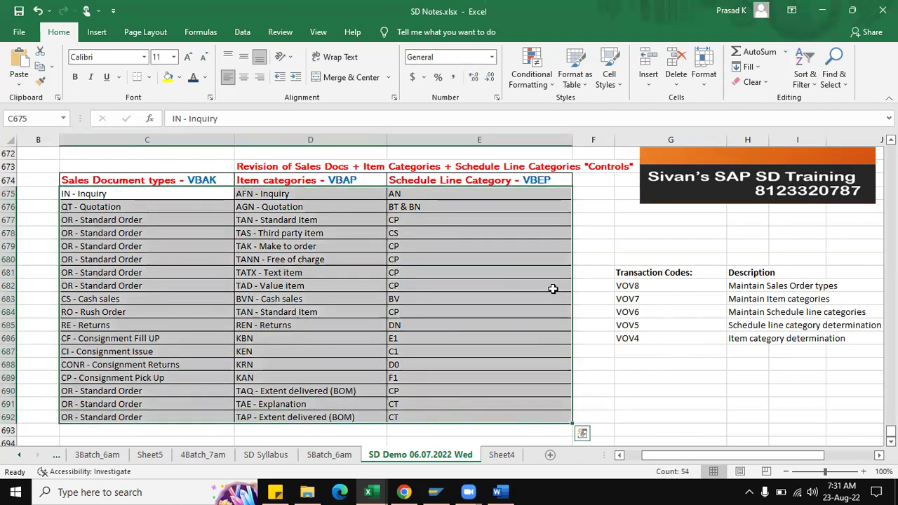
pyautogui.click(551, 287)
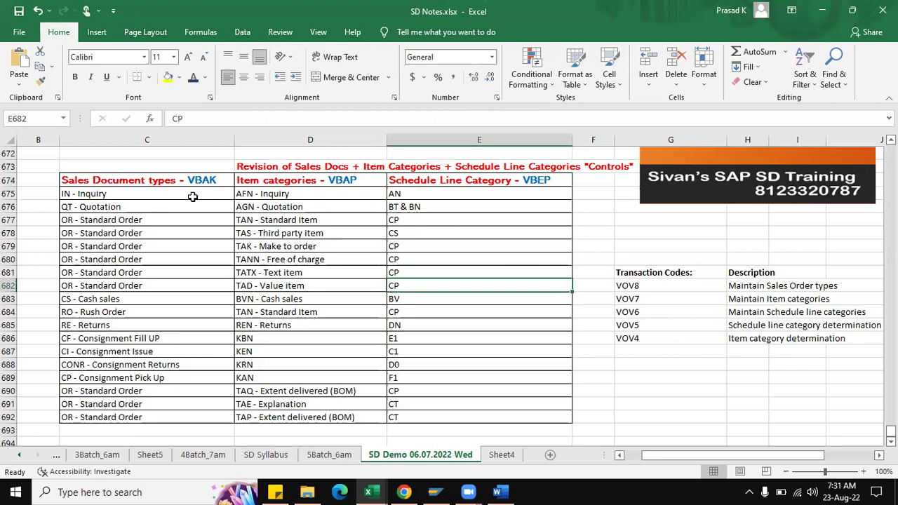
pyautogui.moveTo(193, 196); pyautogui.dragTo(483, 421)
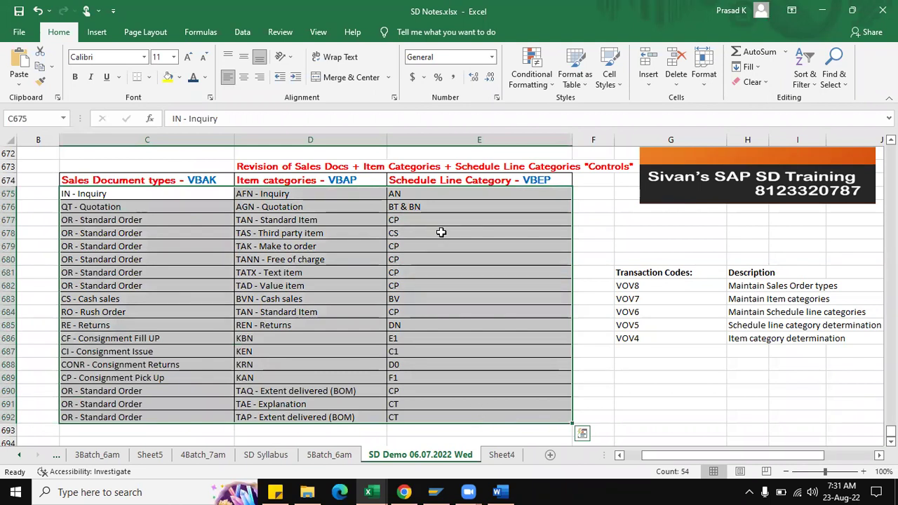
# Trace the Inquiry row 675 across the three columns and highlight the document type and item category pairs in C675:D692
pyautogui.click(237, 220)
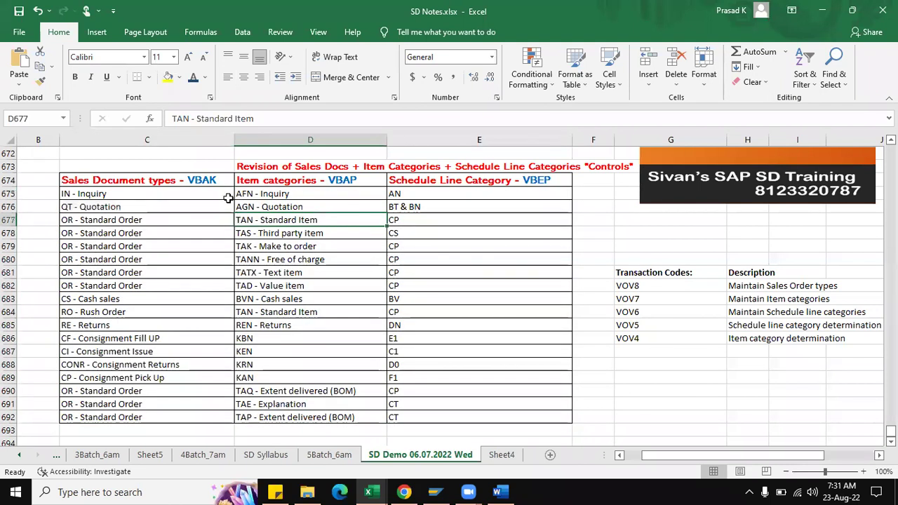
pyautogui.click(229, 198)
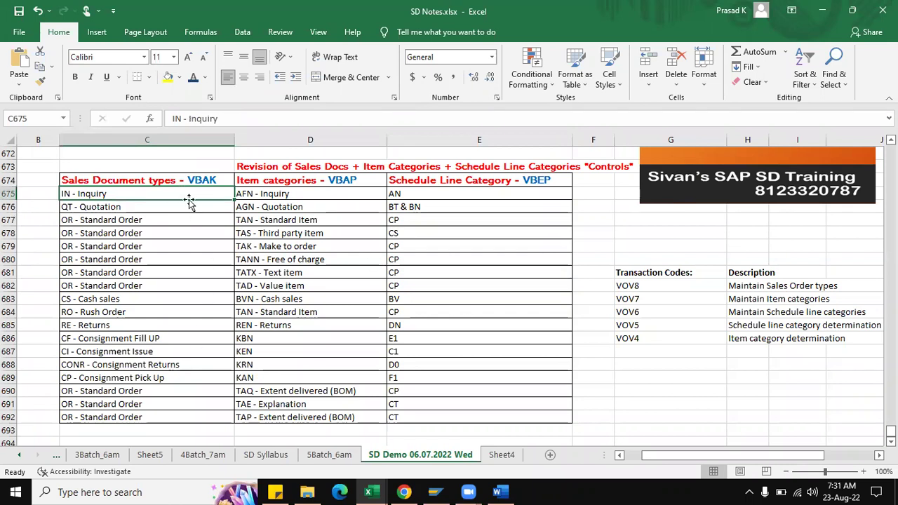
pyautogui.click(260, 194)
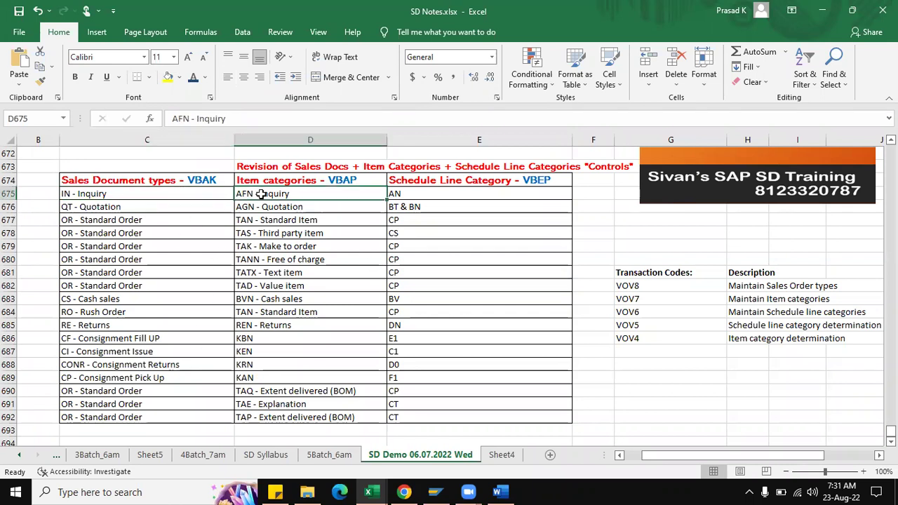
pyautogui.click(412, 193)
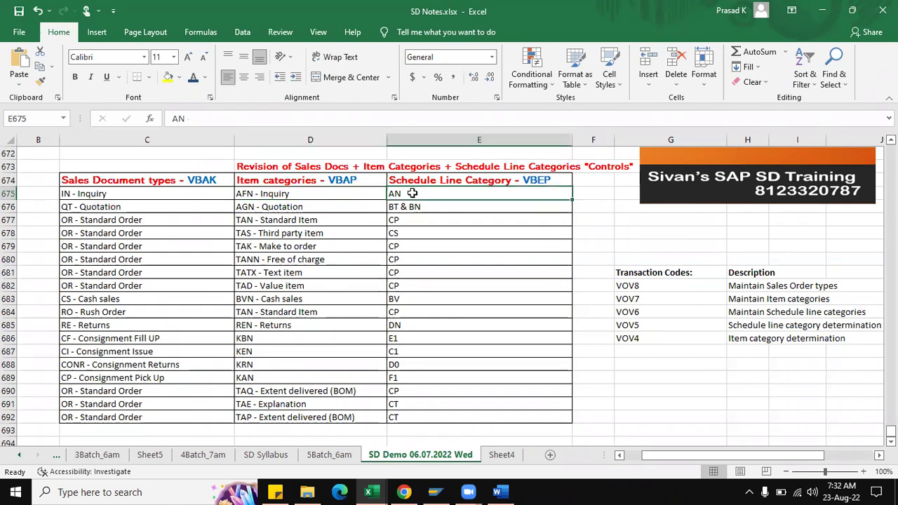
pyautogui.click(333, 193)
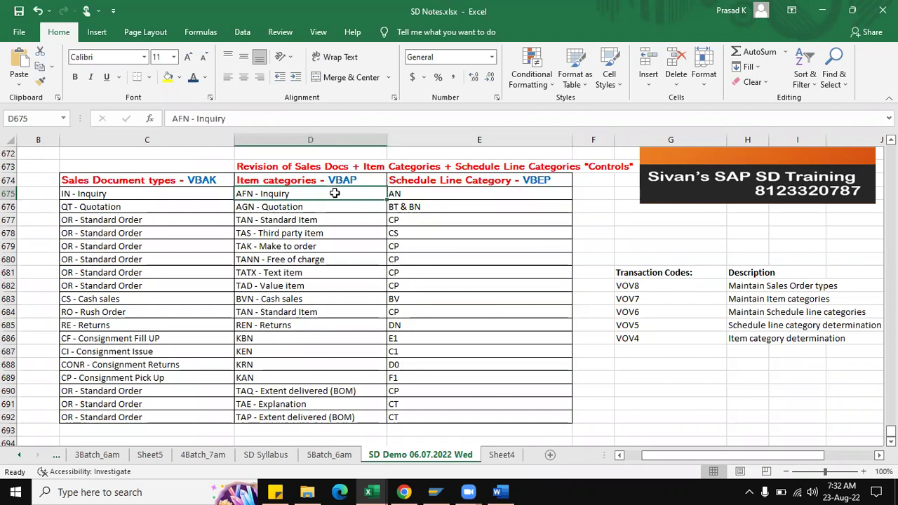
pyautogui.click(119, 193)
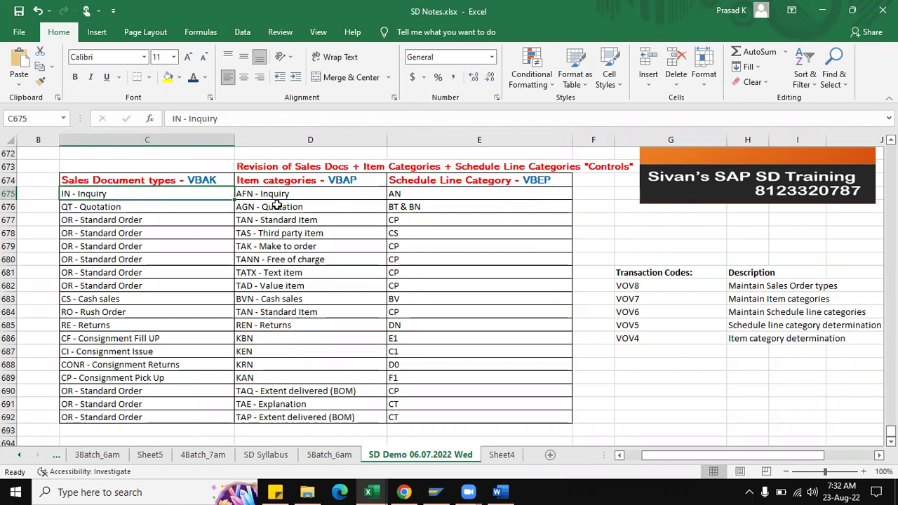
pyautogui.click(276, 195)
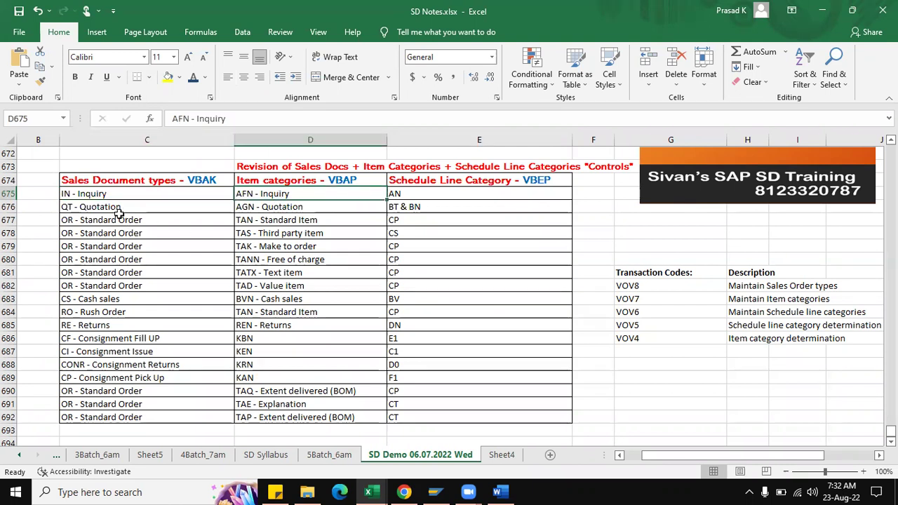
pyautogui.moveTo(129, 194); pyautogui.dragTo(323, 416)
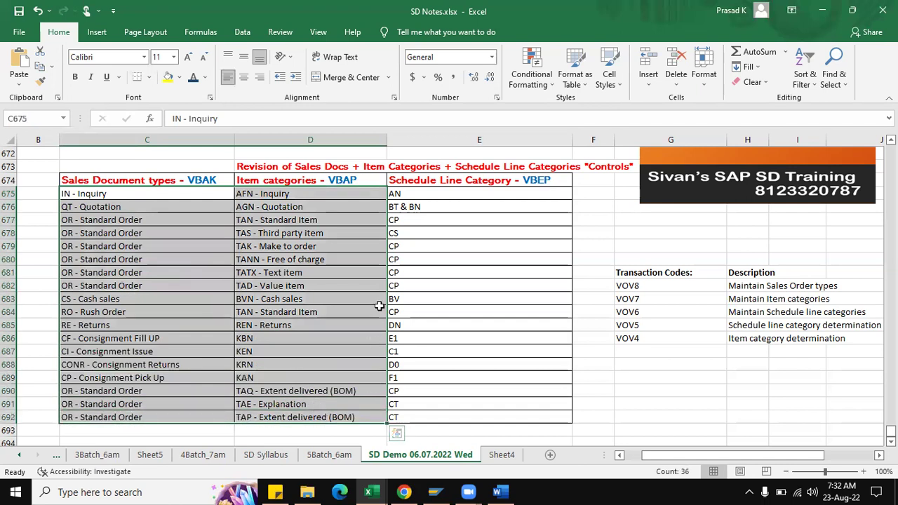
pyautogui.click(435, 194)
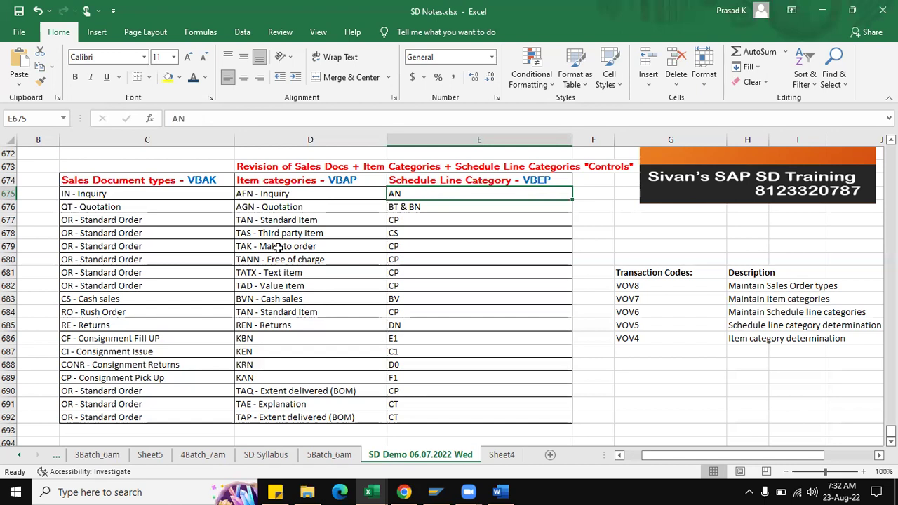
# Trace the third-party item row 678 from document type to schedule line category, and check the free of charge item in D680
pyautogui.click(142, 231)
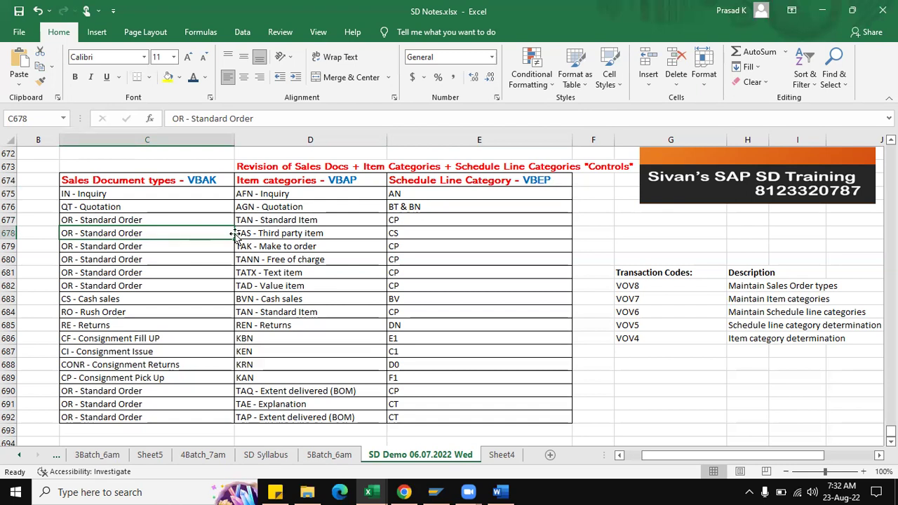
pyautogui.click(258, 233)
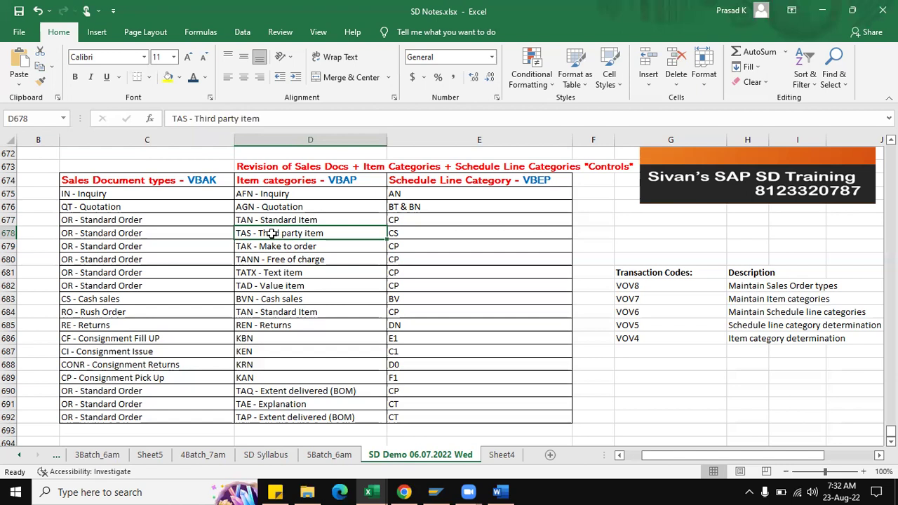
pyautogui.click(410, 235)
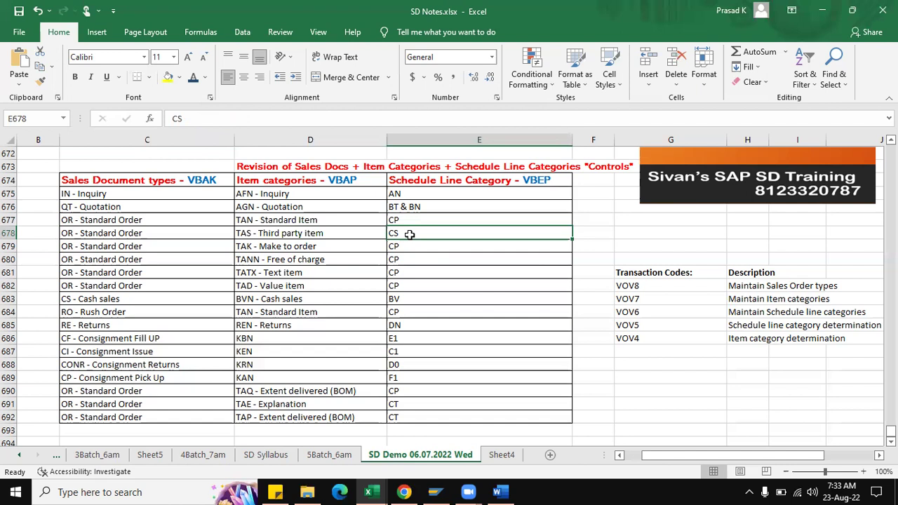
pyautogui.click(327, 261)
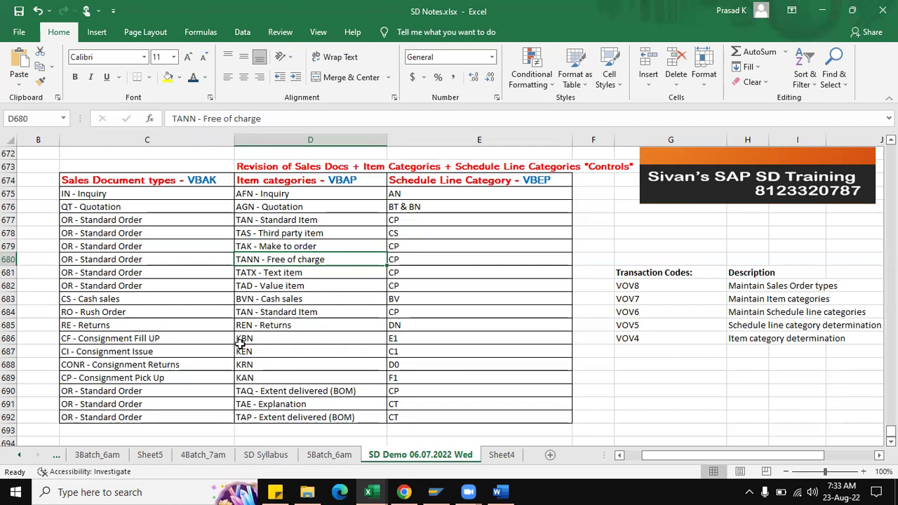
# Examine the consignment fill-up, issue, returns and pick-up rows 686 to 689 with their item and schedule line categories
pyautogui.click(133, 341)
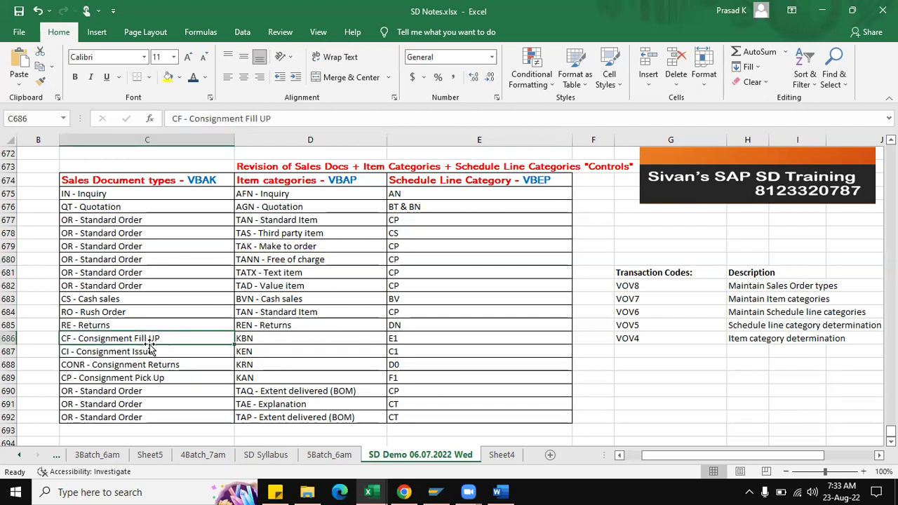
pyautogui.click(160, 350)
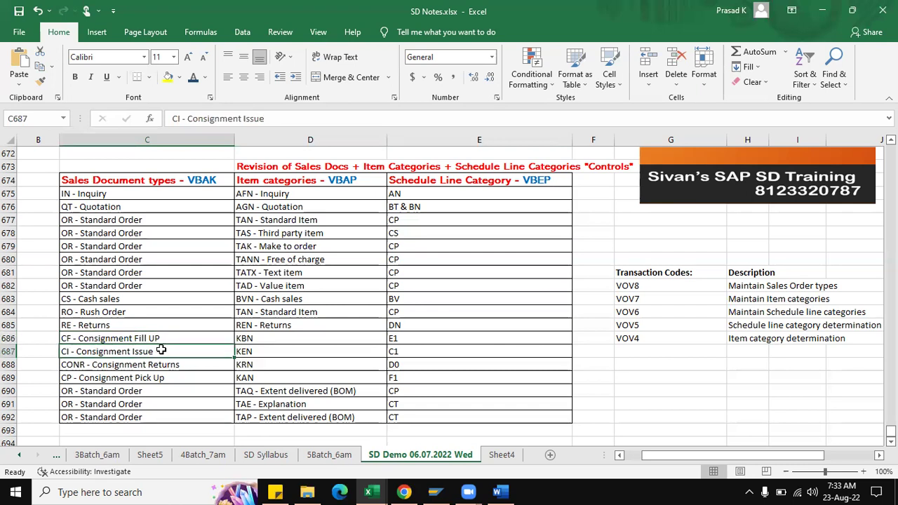
pyautogui.click(162, 365)
pyautogui.click(162, 376)
pyautogui.moveTo(414, 339); pyautogui.dragTo(420, 373)
pyautogui.moveTo(286, 338); pyautogui.dragTo(290, 379)
pyautogui.moveTo(419, 338); pyautogui.dragTo(419, 373)
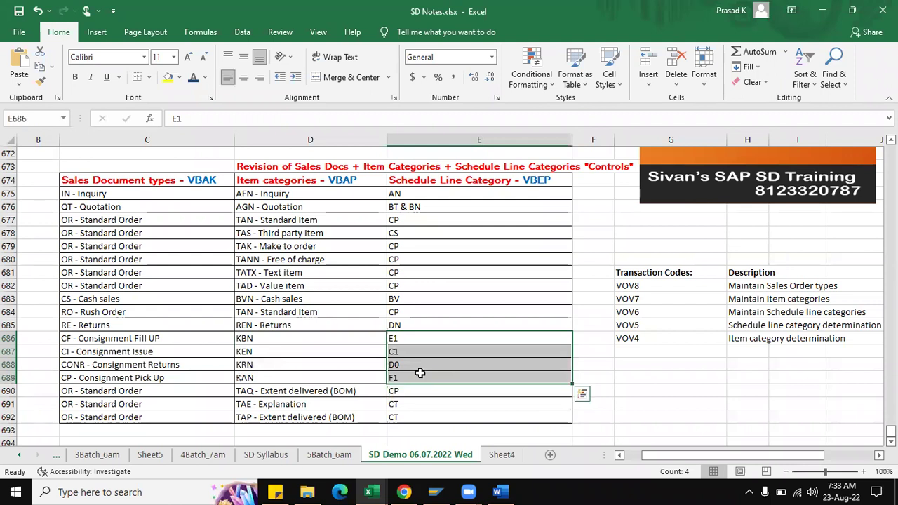
pyautogui.moveTo(407, 339); pyautogui.dragTo(409, 373)
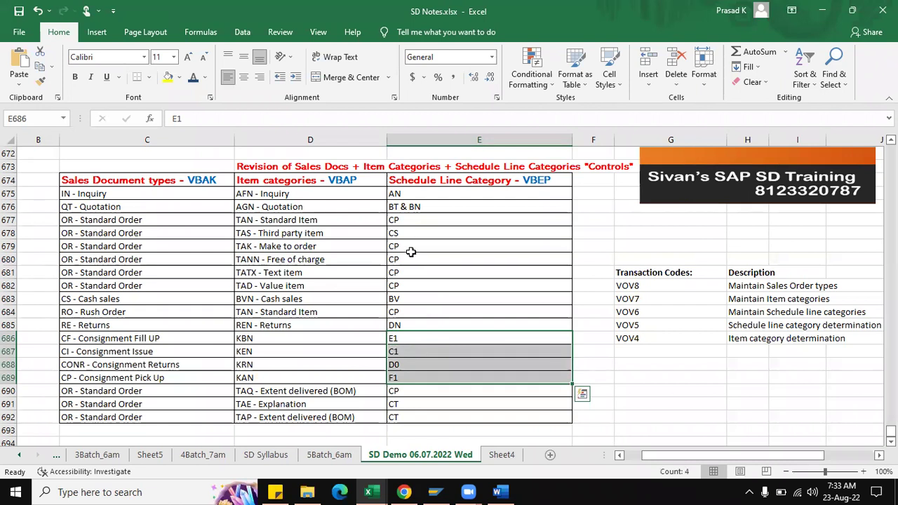
# Review the schedule line categories in E675:E692 against the document type and item category columns, ending on the standard item's cell E677
pyautogui.click(406, 219)
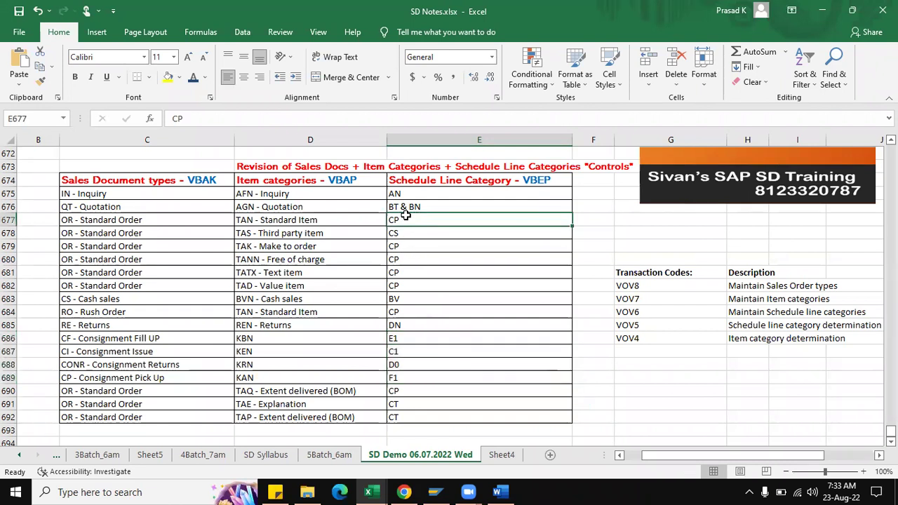
pyautogui.moveTo(405, 193); pyautogui.dragTo(407, 209)
pyautogui.moveTo(268, 233); pyautogui.dragTo(392, 233)
pyautogui.moveTo(162, 182); pyautogui.dragTo(327, 416)
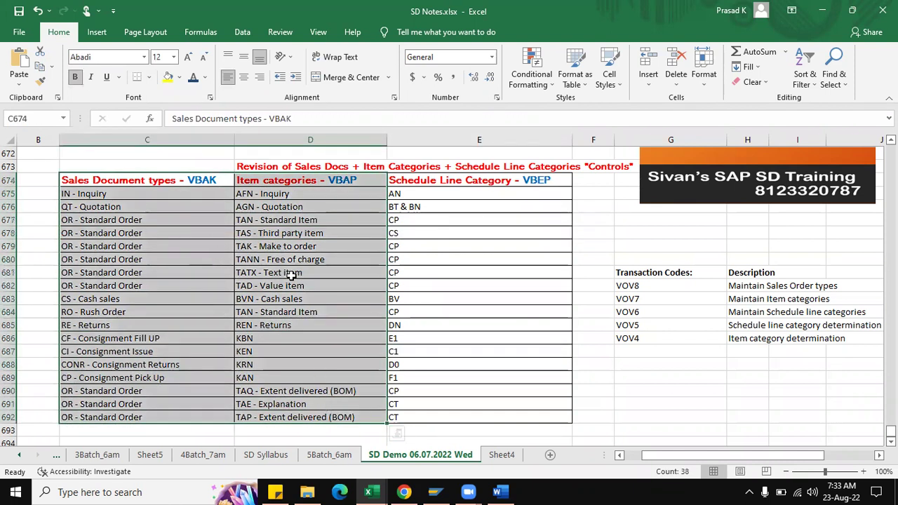
pyautogui.click(451, 181)
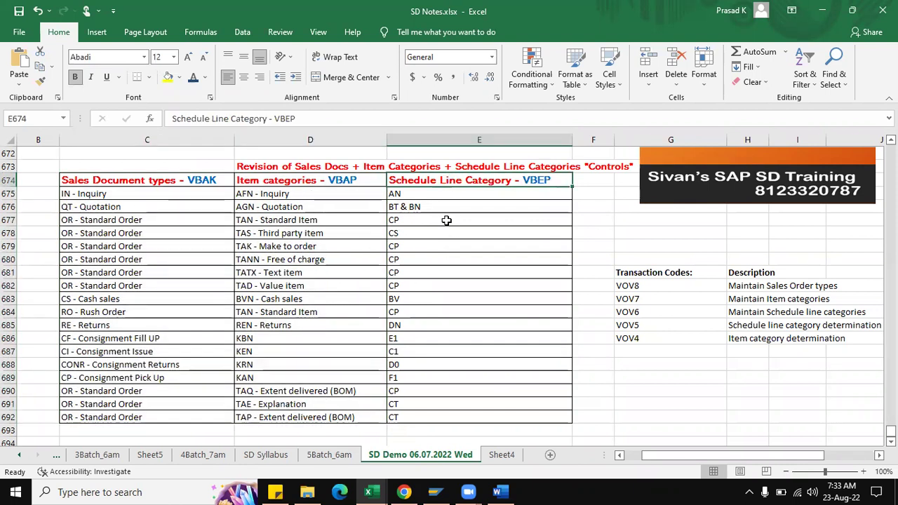
pyautogui.moveTo(421, 194); pyautogui.dragTo(452, 413)
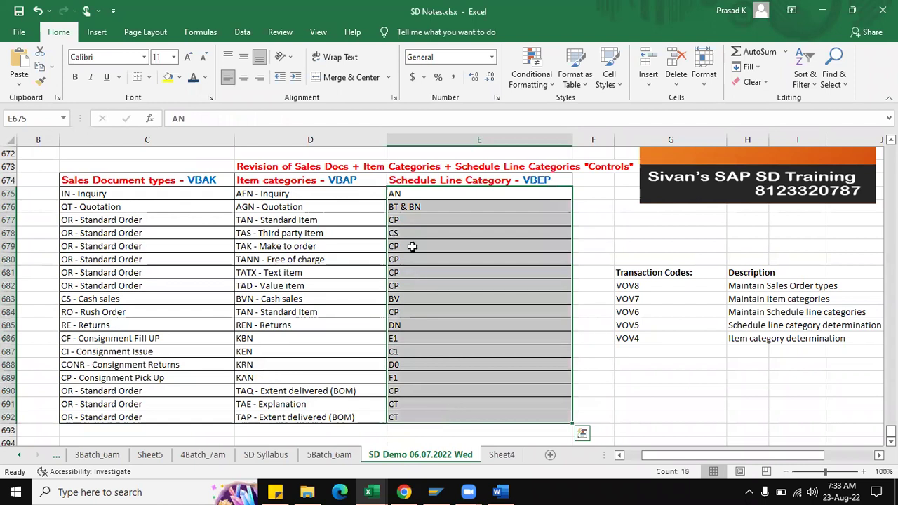
pyautogui.click(414, 222)
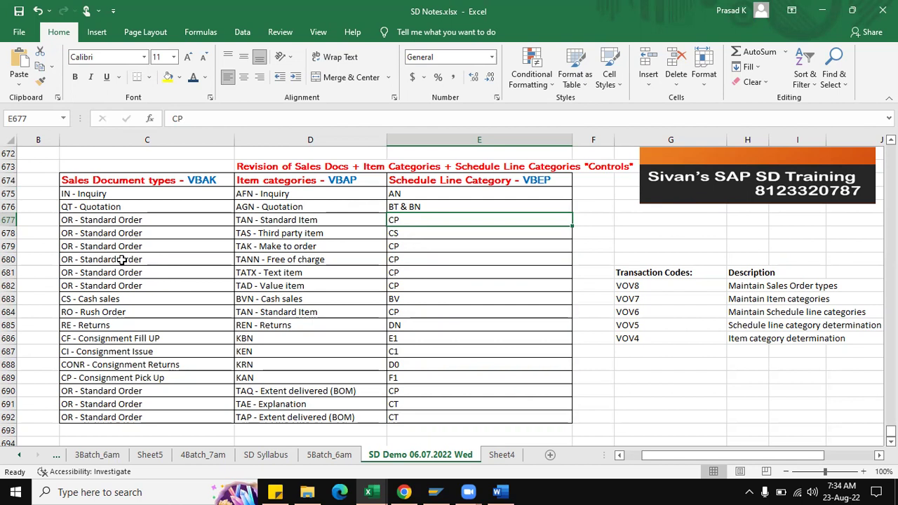
# Go through the transaction code list in G681:G686, checking VOV7, VOV6, VOV5 and VOV4 against their descriptions
pyautogui.rightClick(210, 175)
pyautogui.press('Escape')
pyautogui.moveTo(674, 272); pyautogui.dragTo(688, 339)
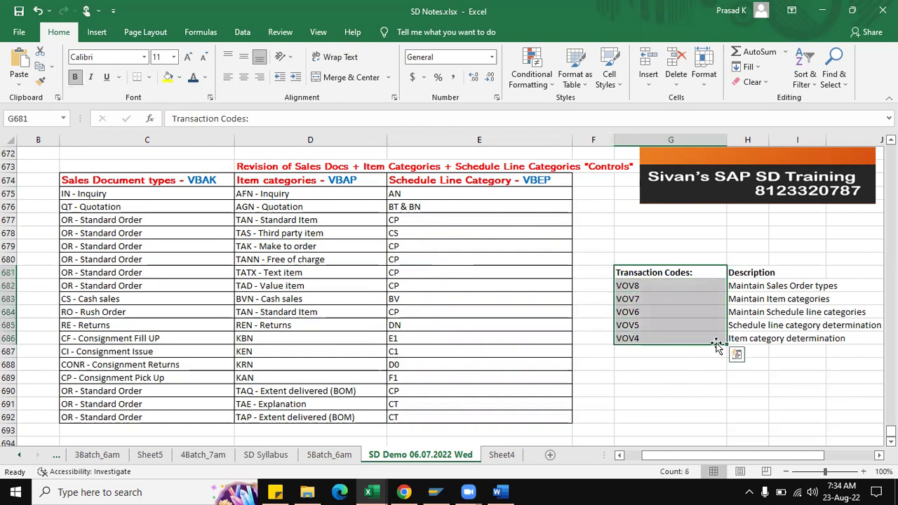
pyautogui.click(771, 282)
pyautogui.click(632, 299)
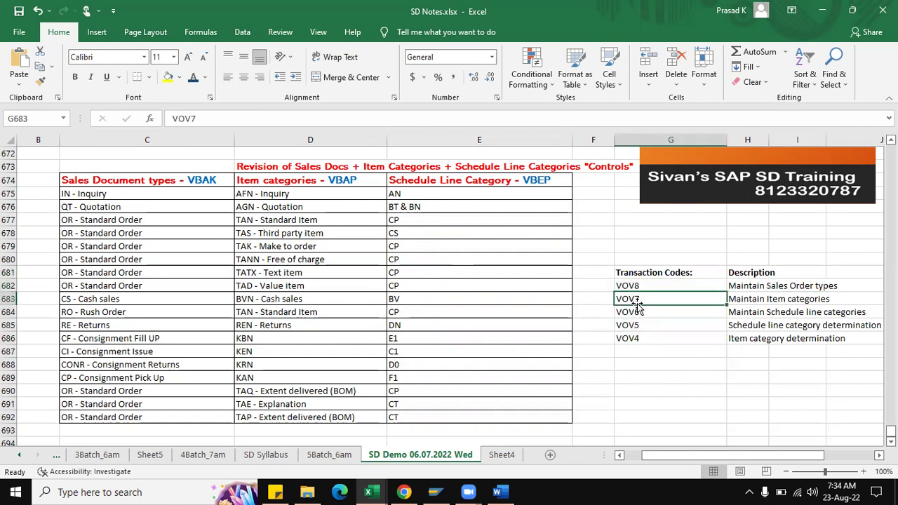
pyautogui.click(653, 315)
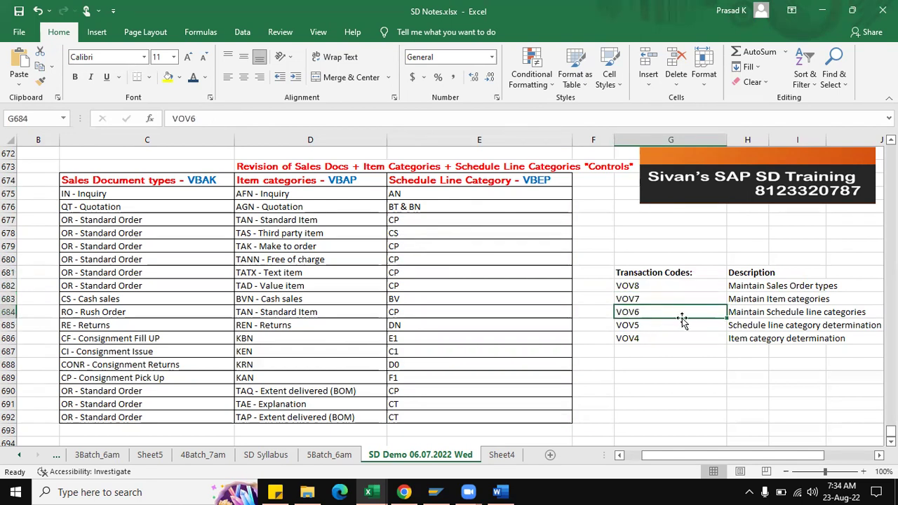
pyautogui.click(650, 327)
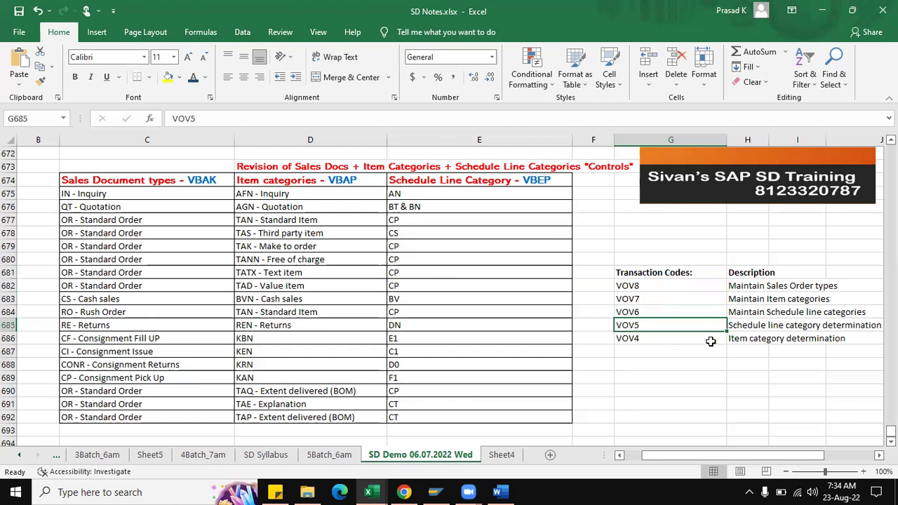
pyautogui.click(672, 341)
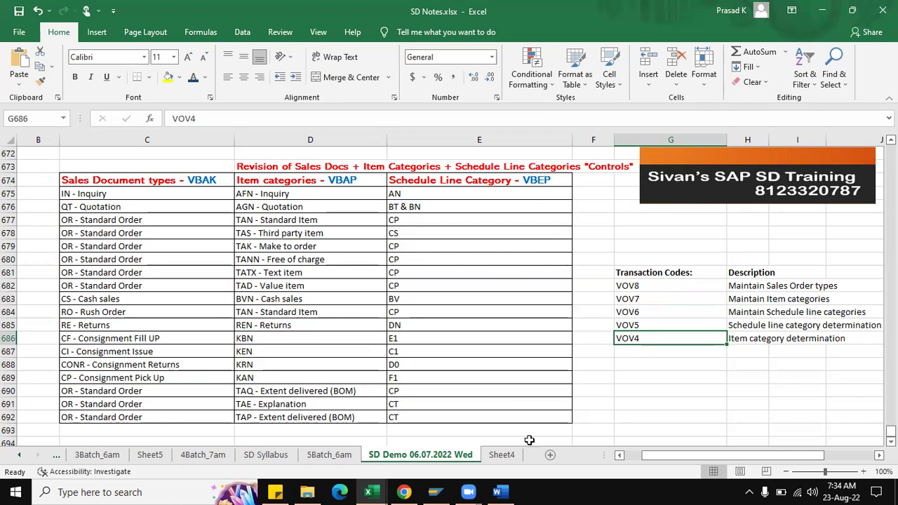
# Switch to SAP Logon, open the SD_HYD connection and log on to client 800 with the user ID and account password
pyautogui.click(435, 492)
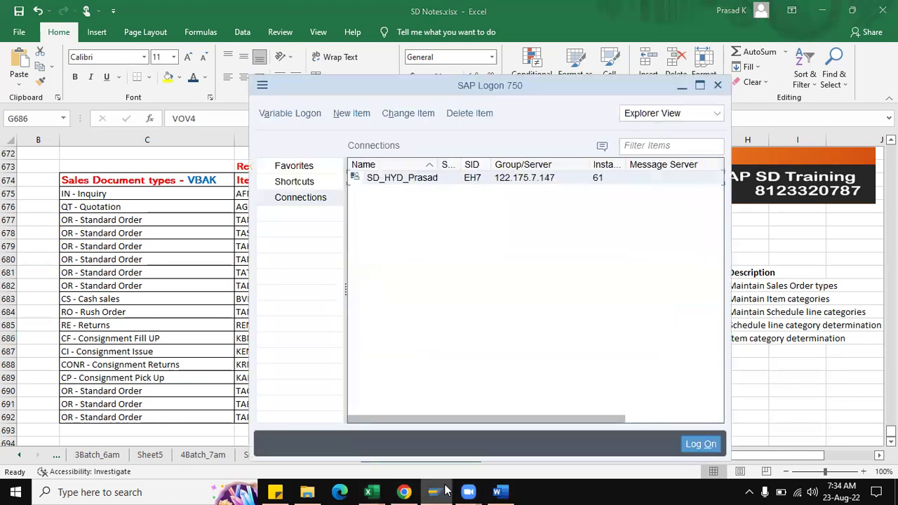
pyautogui.doubleClick(387, 180)
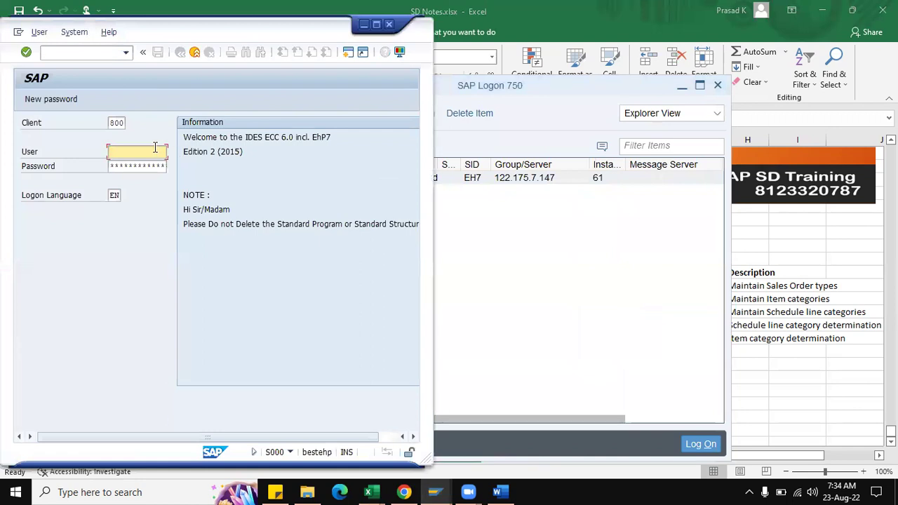
pyautogui.click(155, 150)
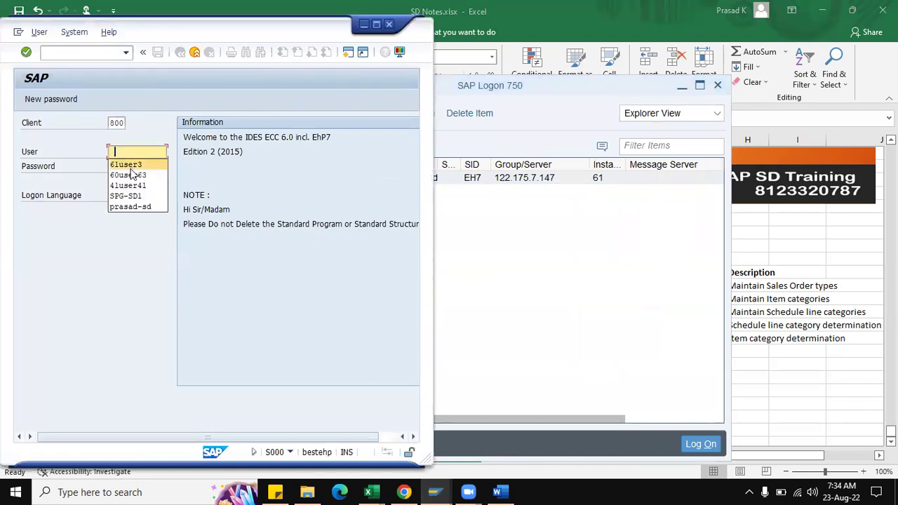
pyautogui.click(127, 164)
pyautogui.press('Tab')
pyautogui.hotkey('ctrl', 'v')
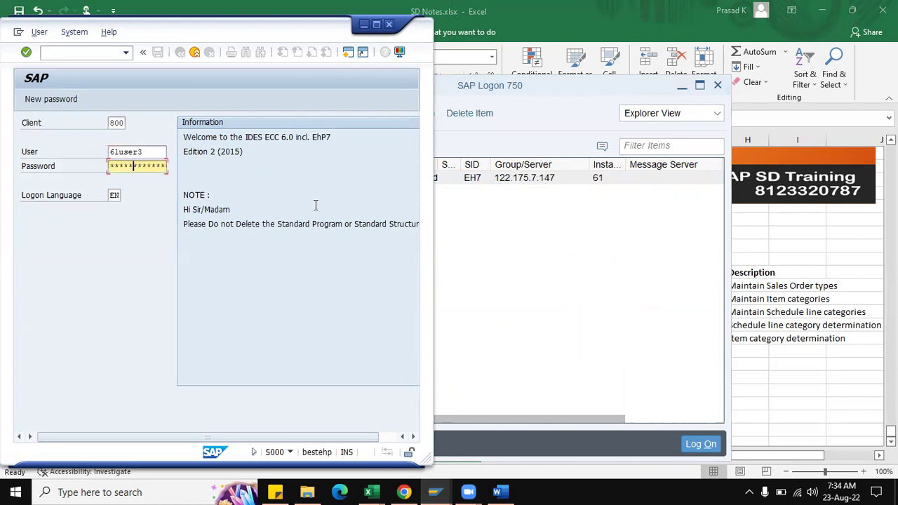
pyautogui.write('****')
pyautogui.press('Return')
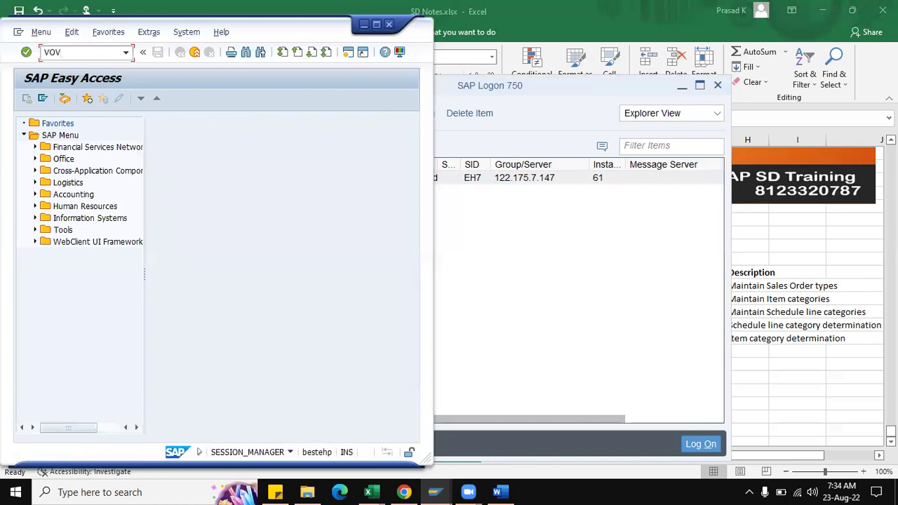
# Run transaction VOV8 for sales order types, and open the item categories in a second session with VOV7
pyautogui.press('Return')
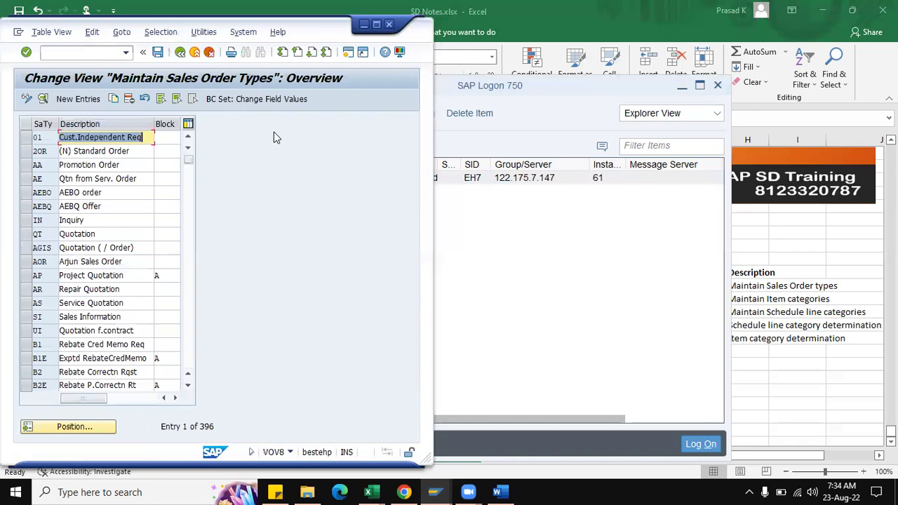
pyautogui.click(94, 52)
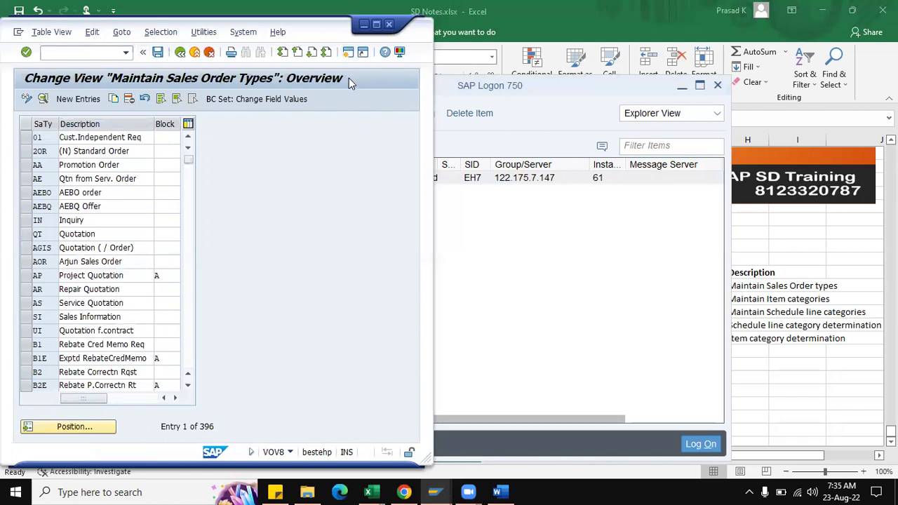
pyautogui.hotkey('ctrl', 'n')
pyautogui.write('VOV7')
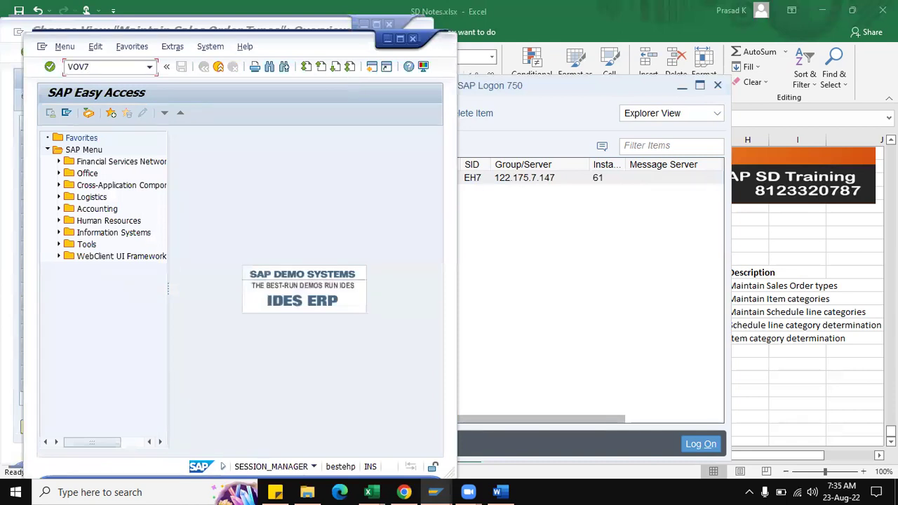
pyautogui.press('Return')
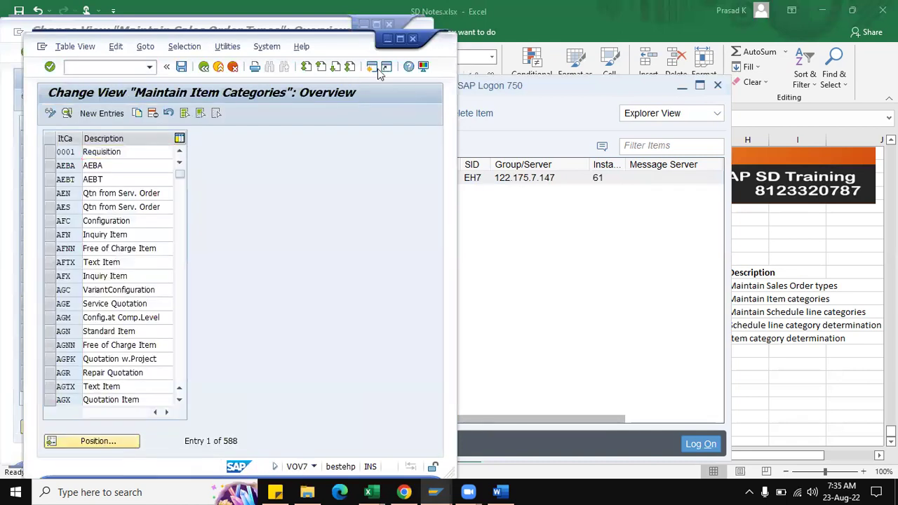
# Run VOV6 in a third session, open the details of schedule line category CP, and move that window beside the others
pyautogui.hotkey('ctrl', 'n')
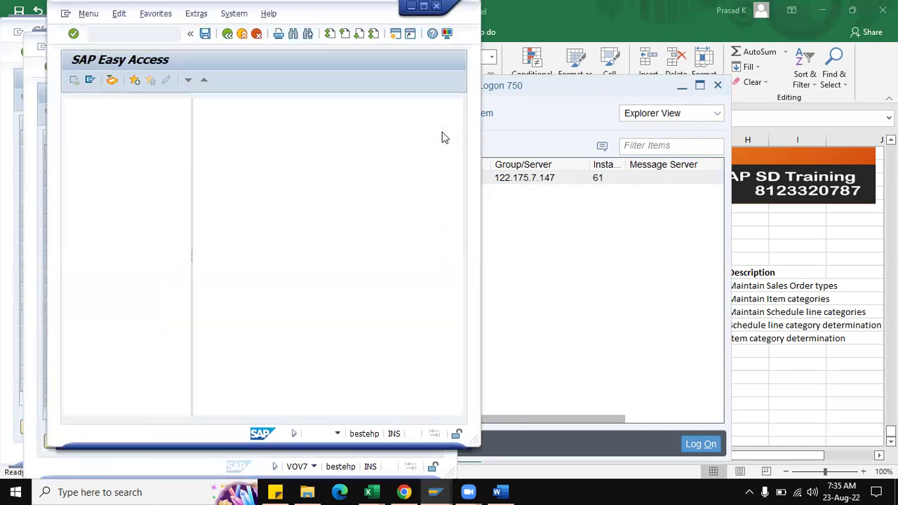
pyautogui.write('VOV6')
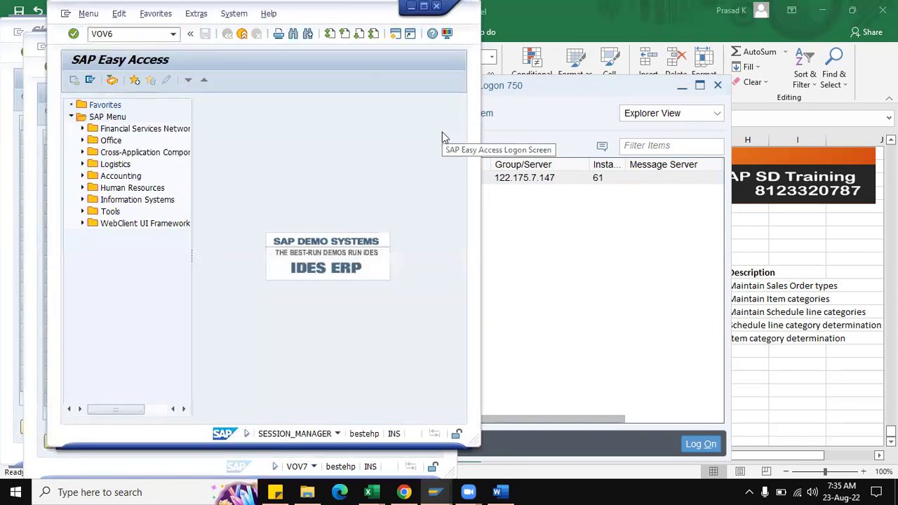
pyautogui.press('Return')
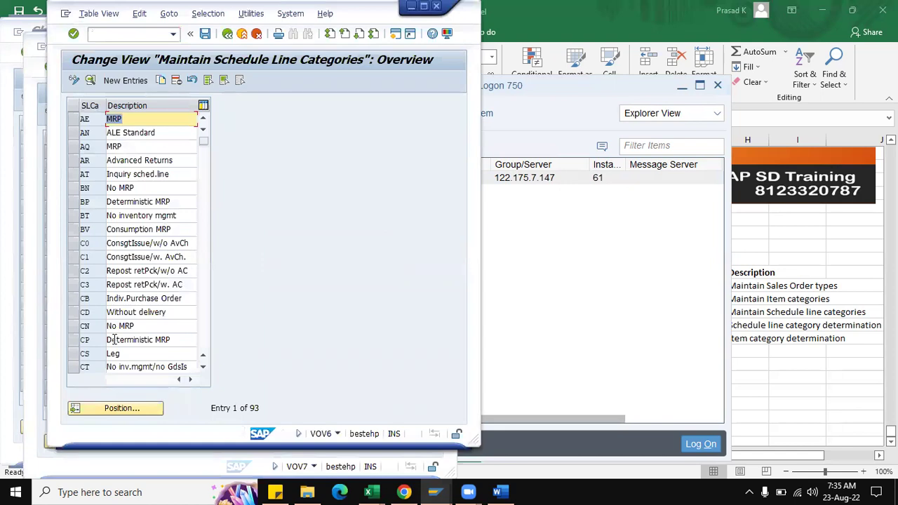
pyautogui.doubleClick(175, 342)
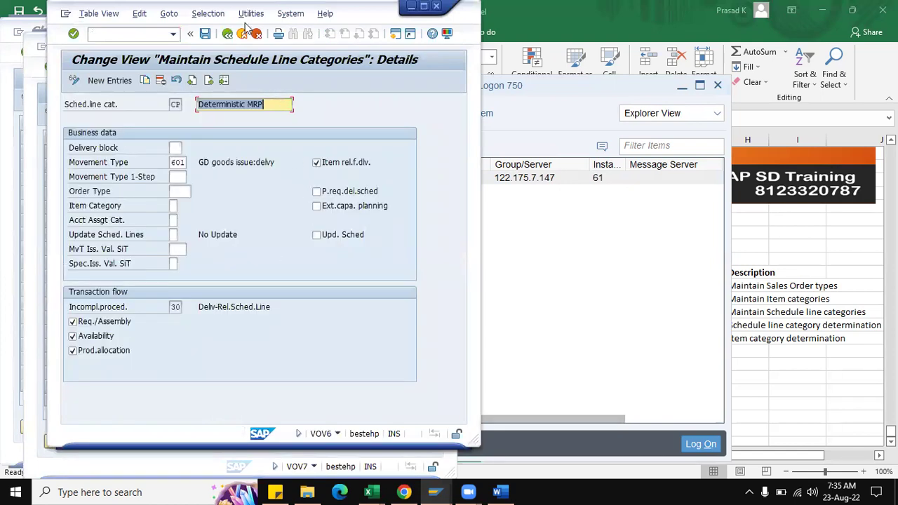
pyautogui.moveTo(246, 28); pyautogui.dragTo(676, 40)
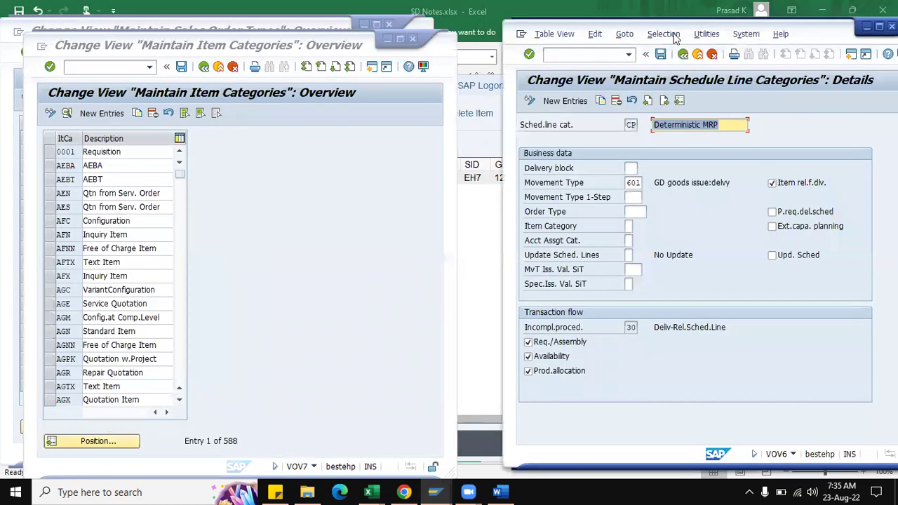
# Find item category TAN in the VOV7 overview, open its details, and move the window to uncover the sales order types
pyautogui.click(91, 440)
pyautogui.write('TAN')
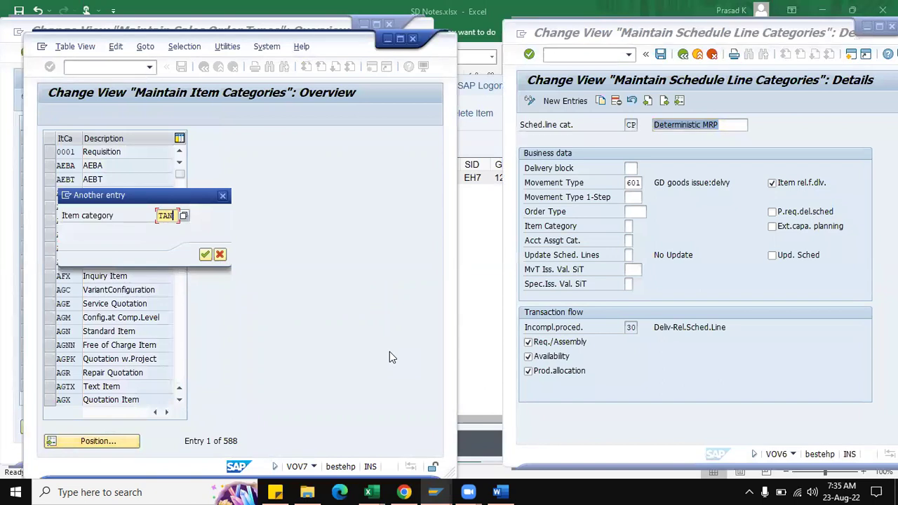
pyautogui.press('Return')
pyautogui.doubleClick(140, 152)
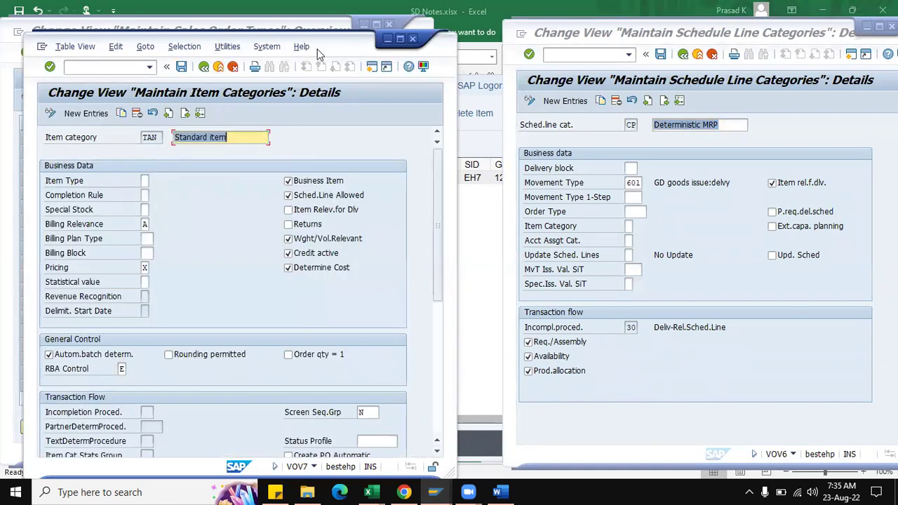
pyautogui.moveTo(339, 52); pyautogui.dragTo(476, 65)
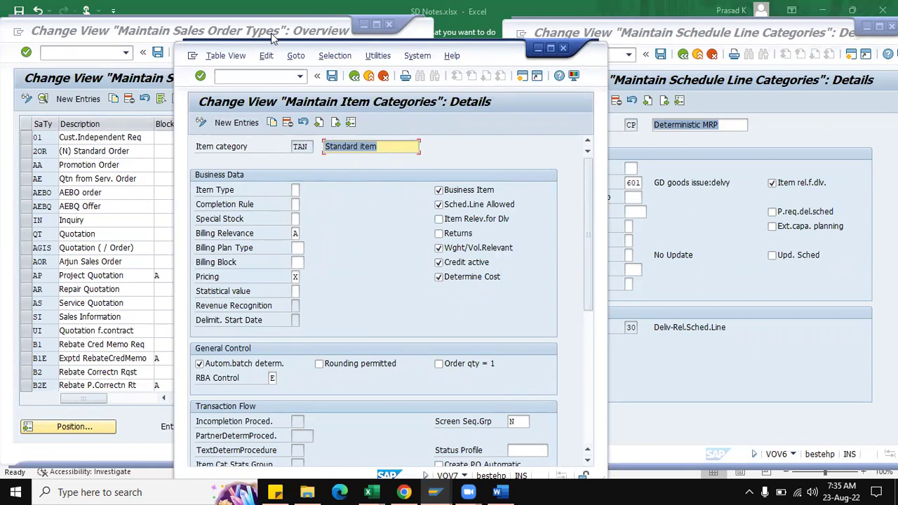
# Find sales document type OR in the VOV8 overview, open its details, and shift the window slightly upward
pyautogui.click(105, 219)
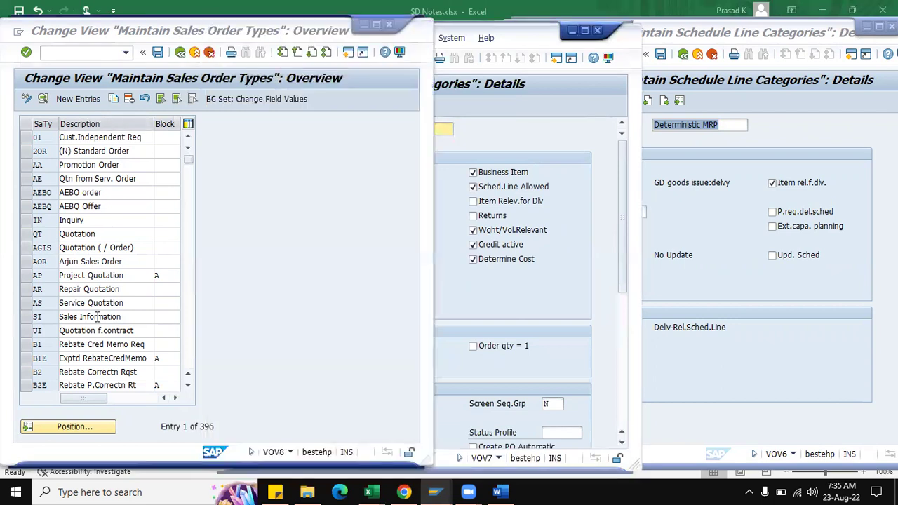
pyautogui.click(77, 426)
pyautogui.write('or')
pyautogui.press('Return')
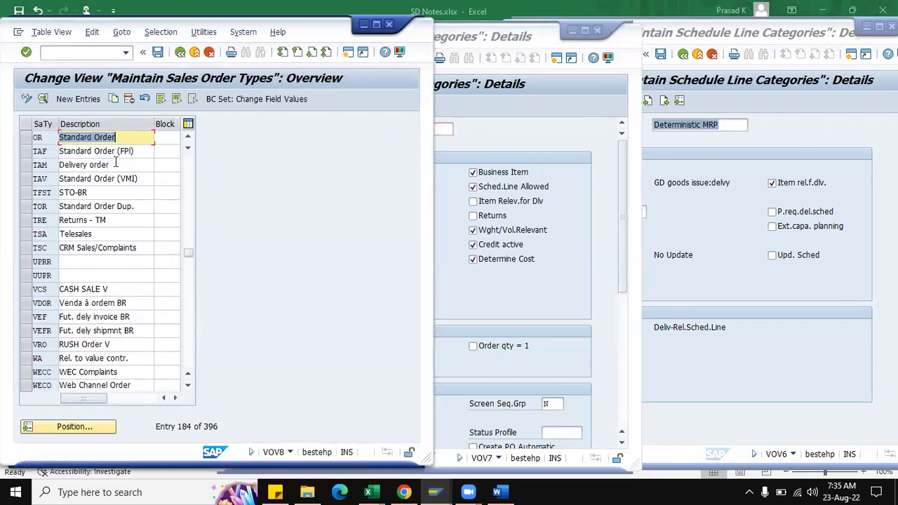
pyautogui.doubleClick(121, 137)
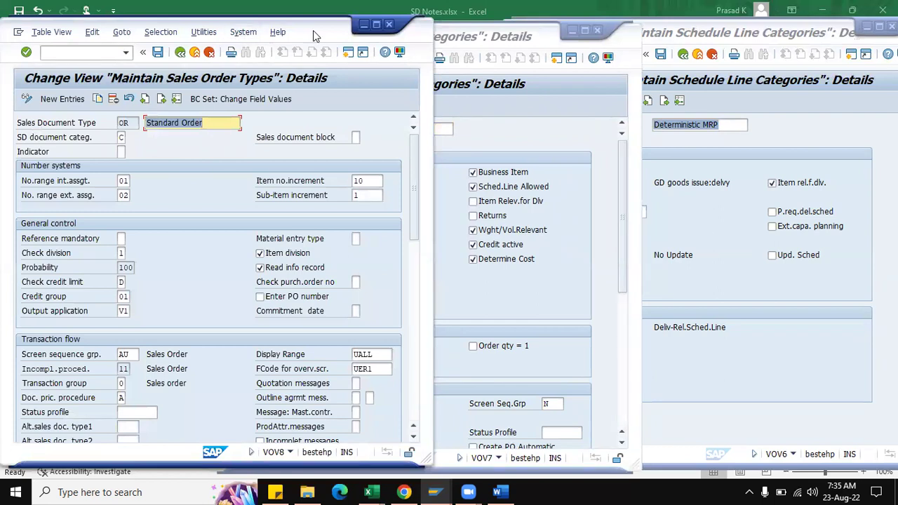
pyautogui.moveTo(314, 32); pyautogui.dragTo(313, 26)
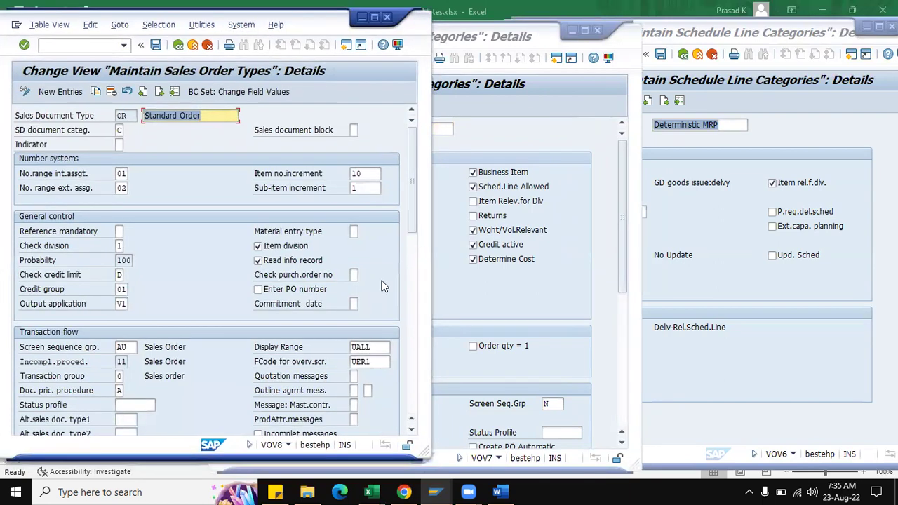
# Arrange the item category window between the sales order type and schedule line category windows, and bring the schedule line details forward
pyautogui.click(548, 31)
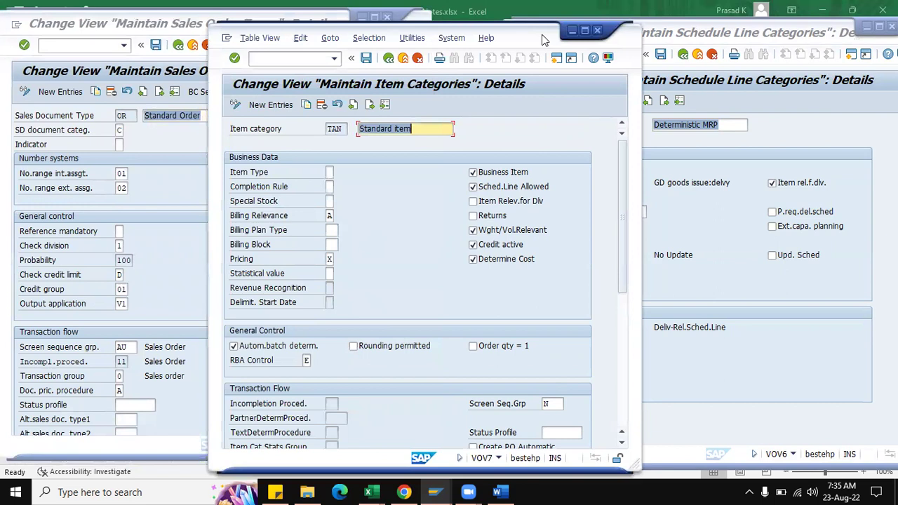
pyautogui.moveTo(542, 39); pyautogui.dragTo(559, 30)
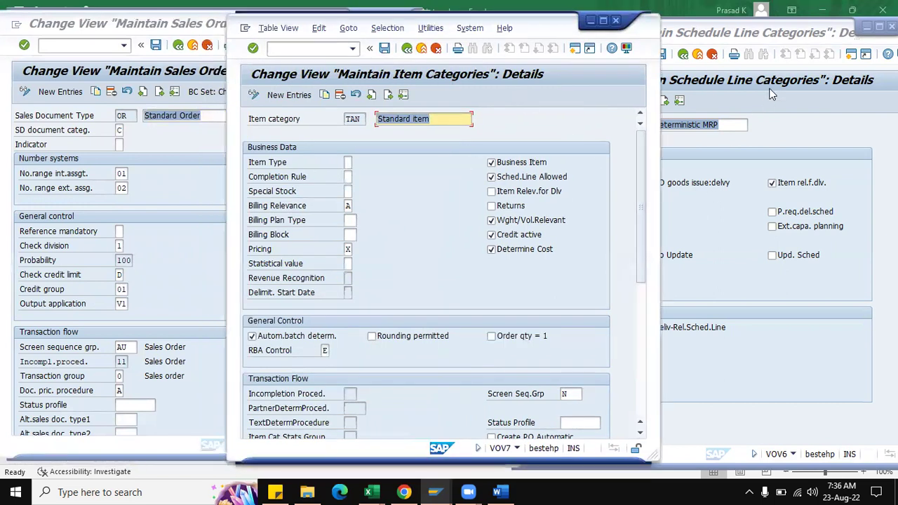
pyautogui.click(791, 125)
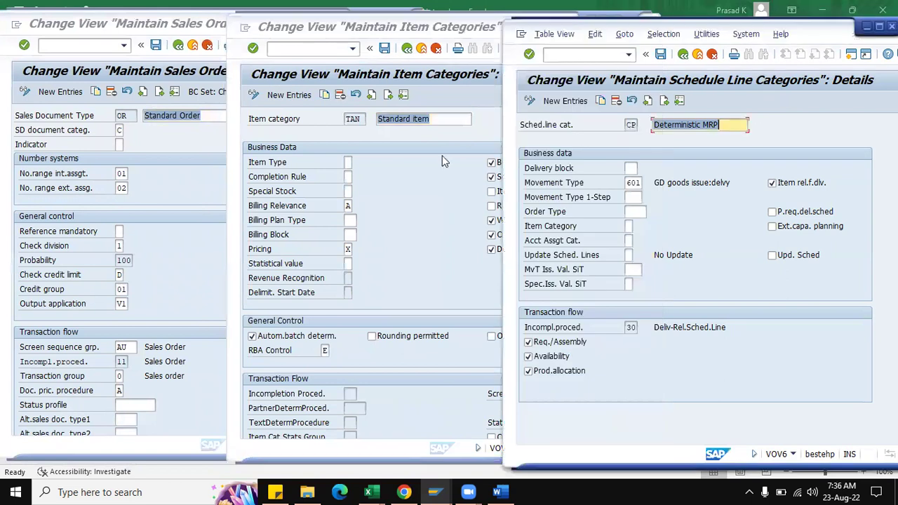
# Display the possible entries for the SD document category of sales document type OR
pyautogui.click(156, 162)
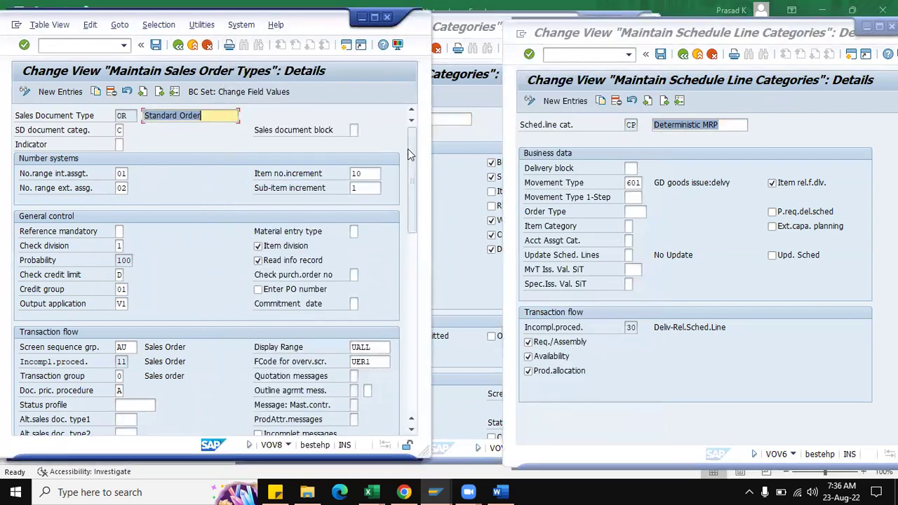
pyautogui.click(120, 129)
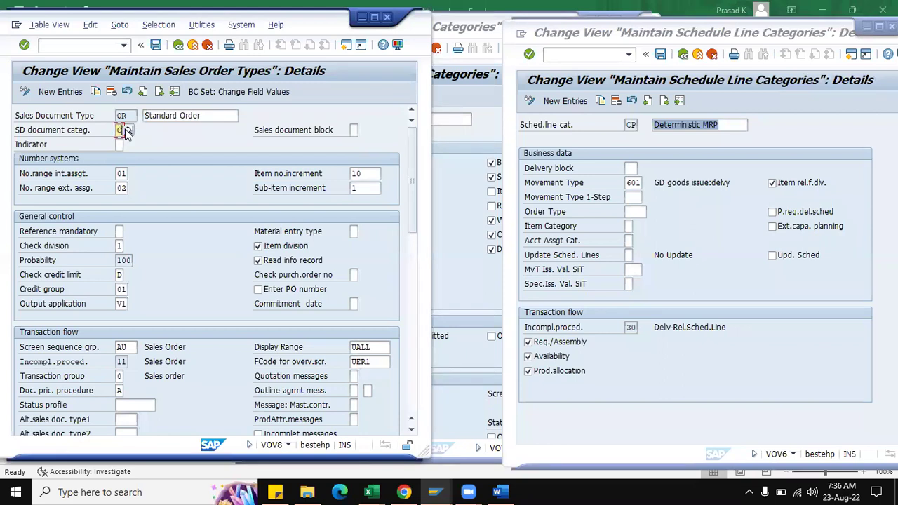
pyautogui.click(126, 130)
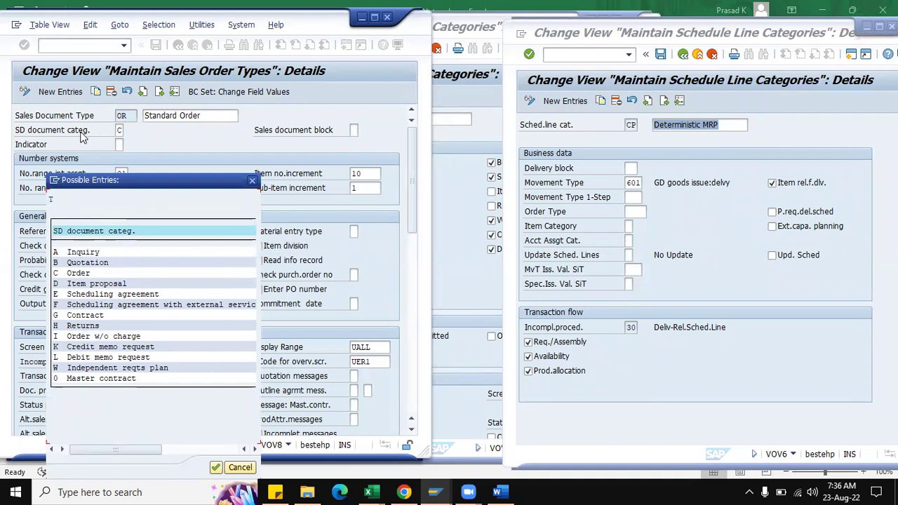
# Close the SD document category list and review the possible Indicator values, including invoice correction request, without choosing one
pyautogui.click(253, 182)
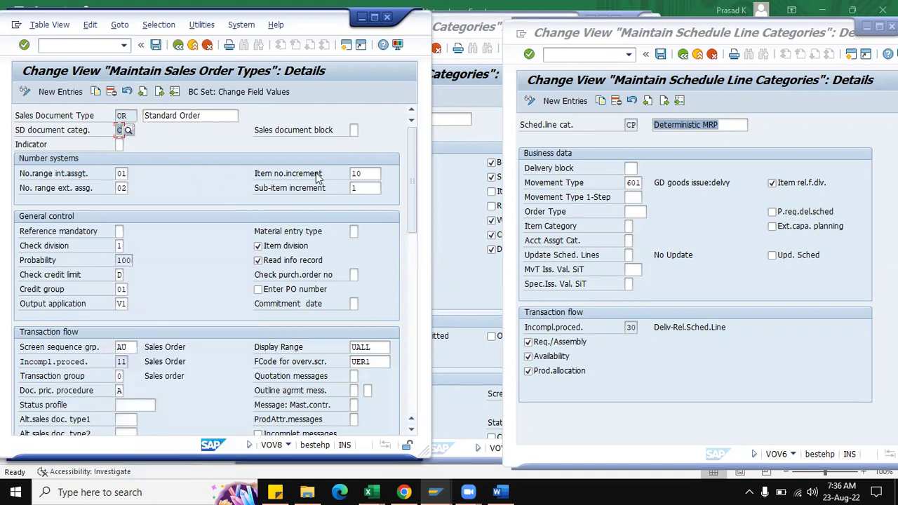
pyautogui.click(122, 145)
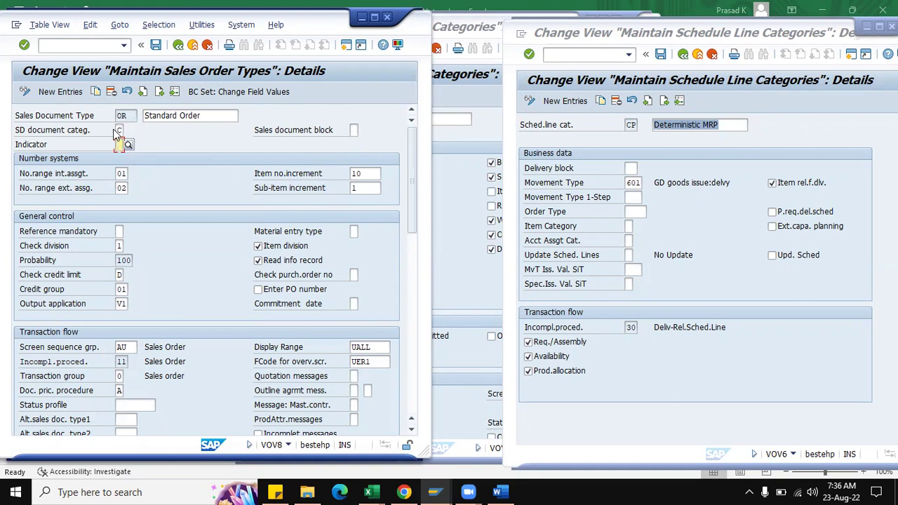
pyautogui.click(128, 146)
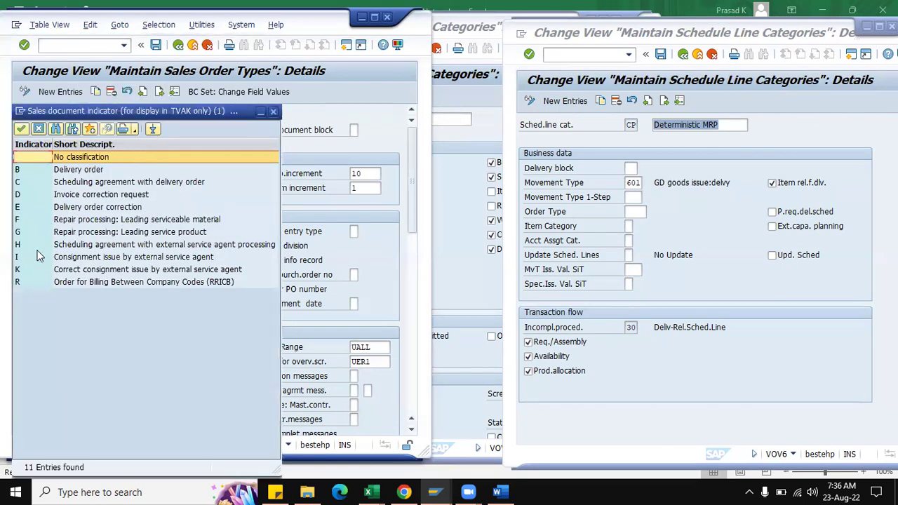
pyautogui.click(69, 195)
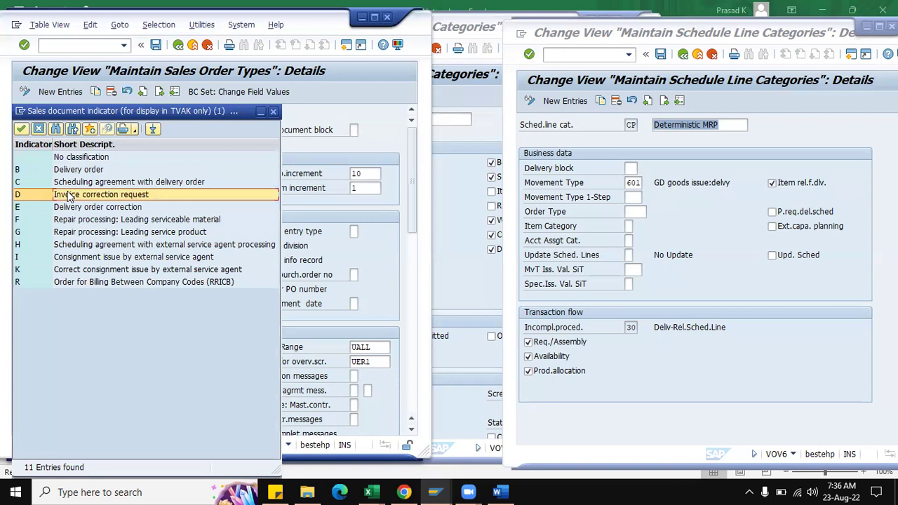
pyautogui.click(272, 111)
# Review the possible Sales document block values, including X for a blocked document type, and close the list without choosing one
pyautogui.click(352, 130)
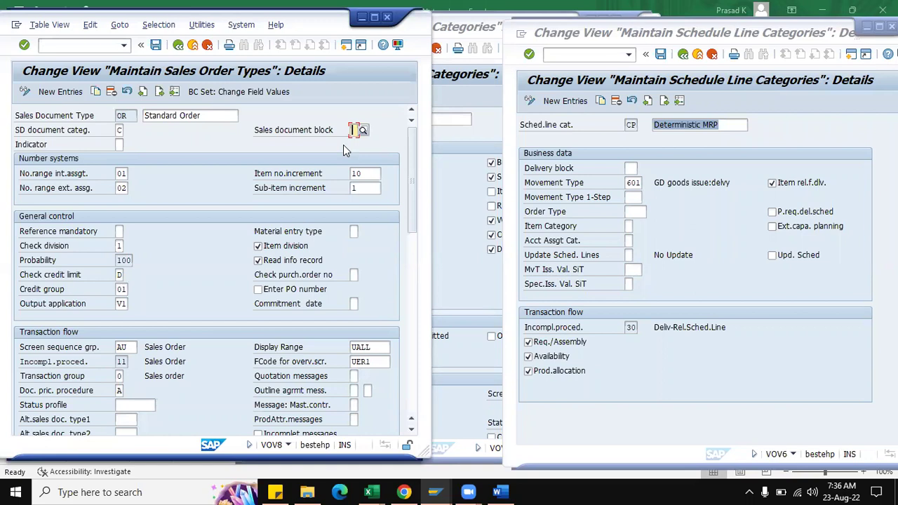
pyautogui.click(363, 130)
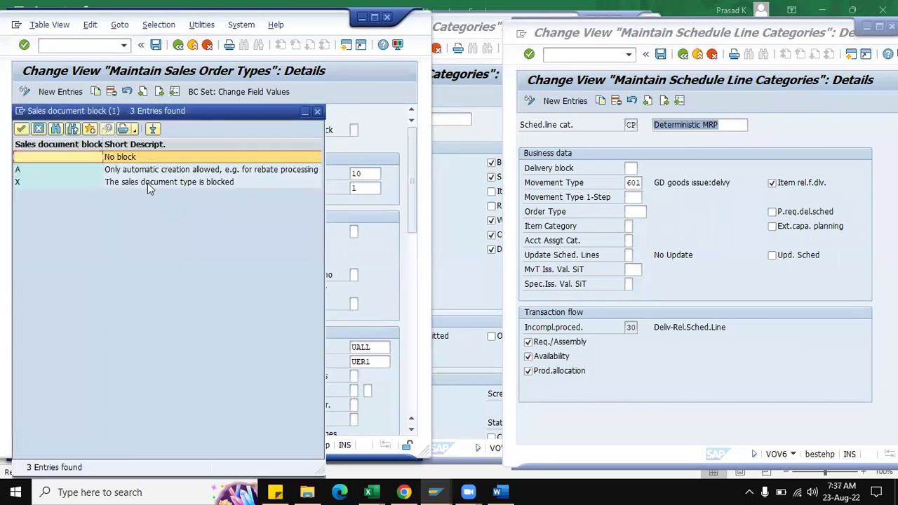
pyautogui.click(148, 184)
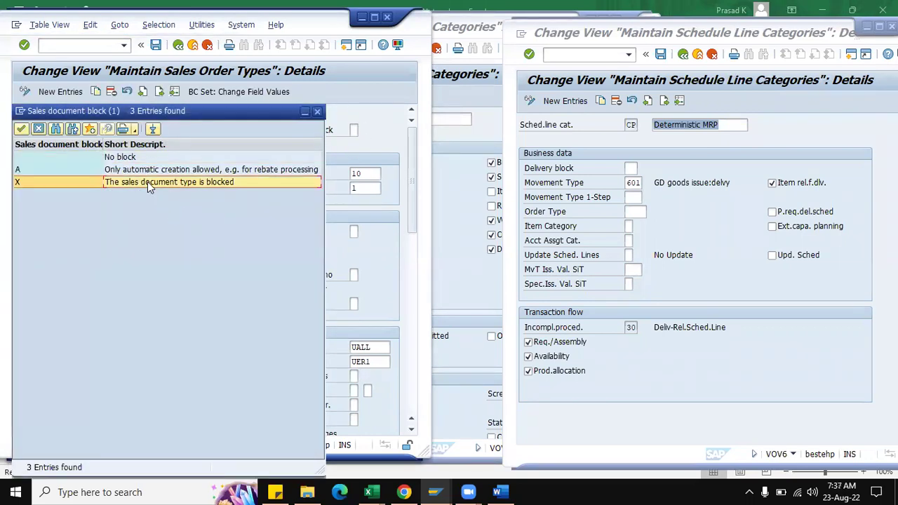
pyautogui.click(318, 113)
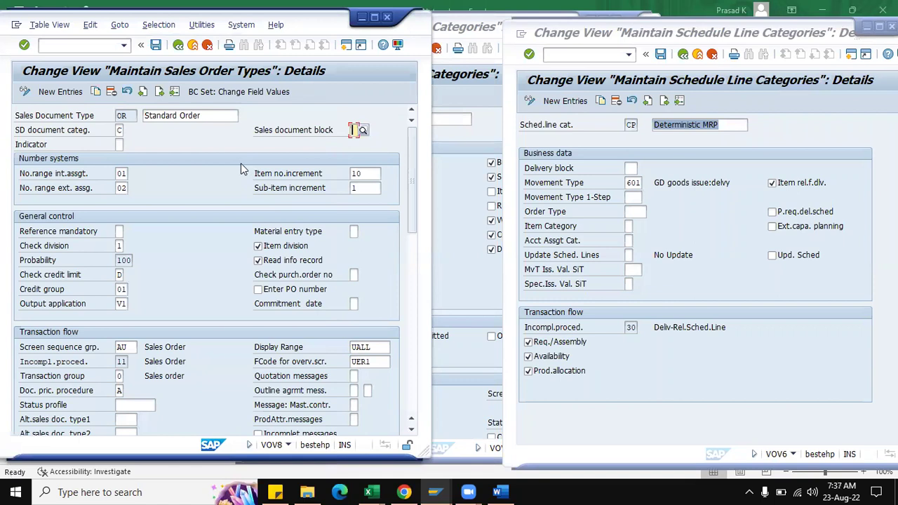
# Examine the internal number range assignment, item number increment and sub-item increment of the standard order type
pyautogui.doubleClick(121, 174)
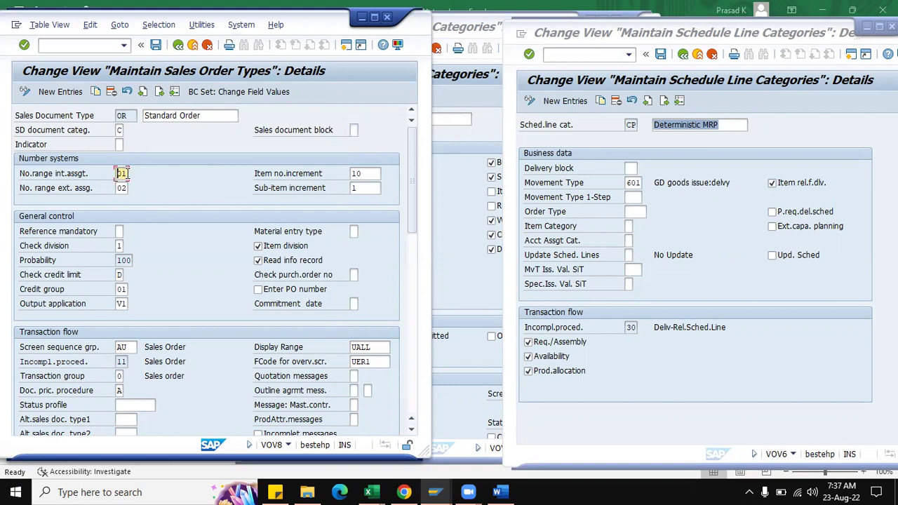
pyautogui.click(377, 172)
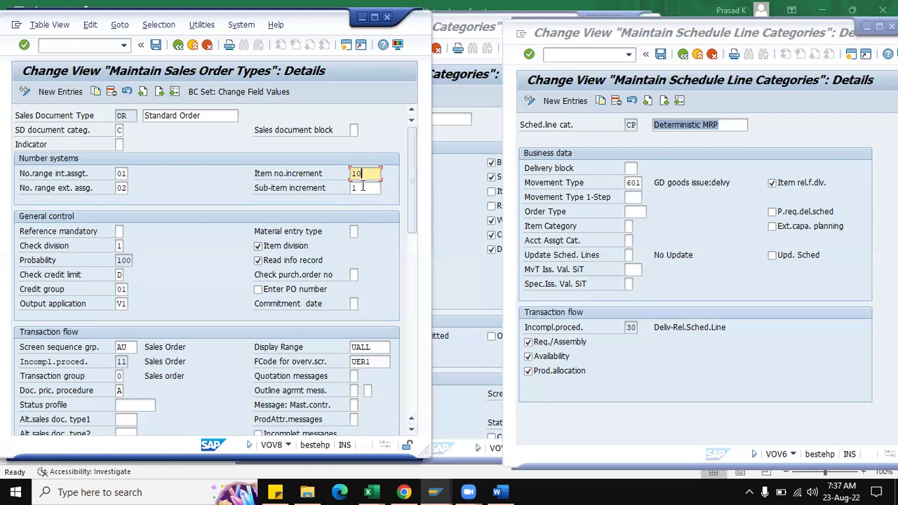
pyautogui.click(362, 187)
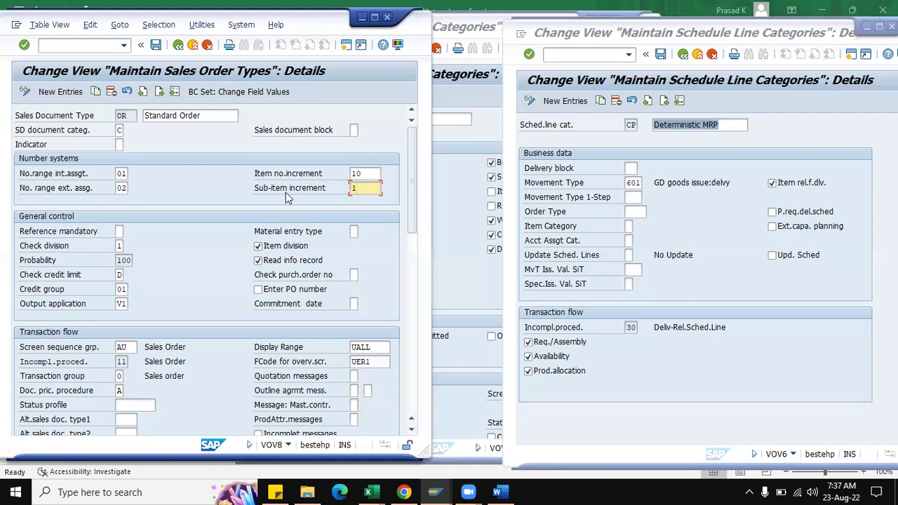
# Review the possible Reference mandatory values, including inquiry, quotation and sales order, and close the list without choosing one
pyautogui.click(120, 231)
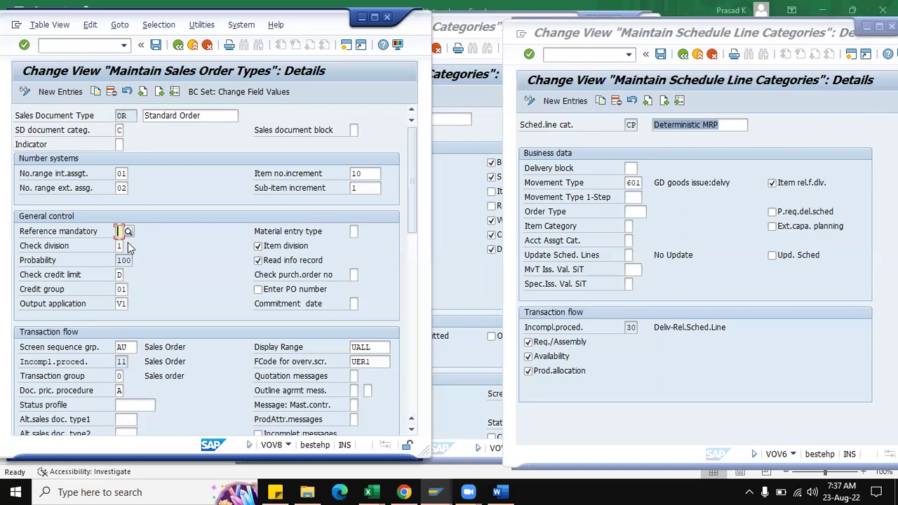
pyautogui.click(129, 232)
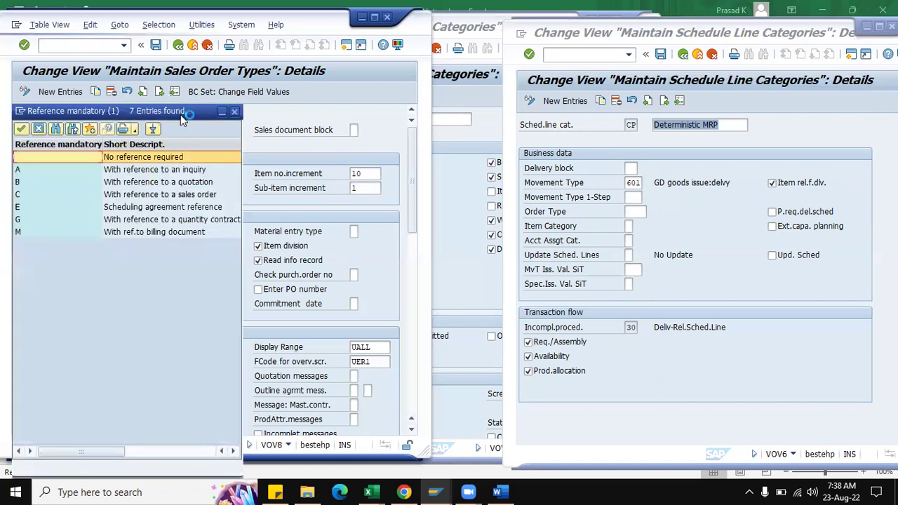
pyautogui.click(133, 183)
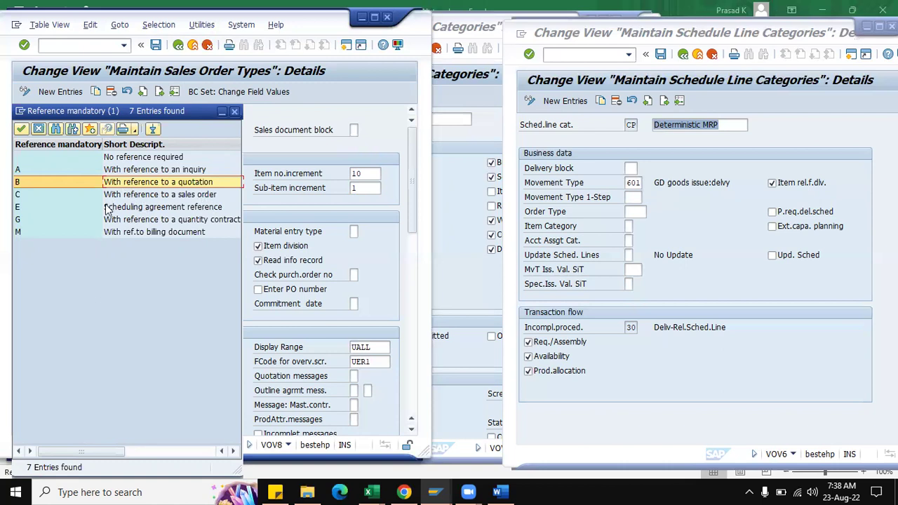
pyautogui.click(128, 175)
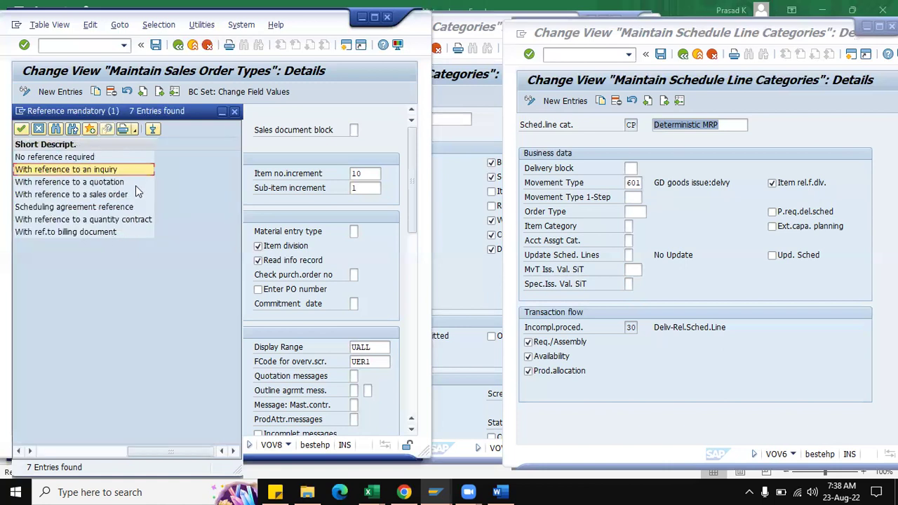
pyautogui.moveTo(186, 115); pyautogui.dragTo(415, 95)
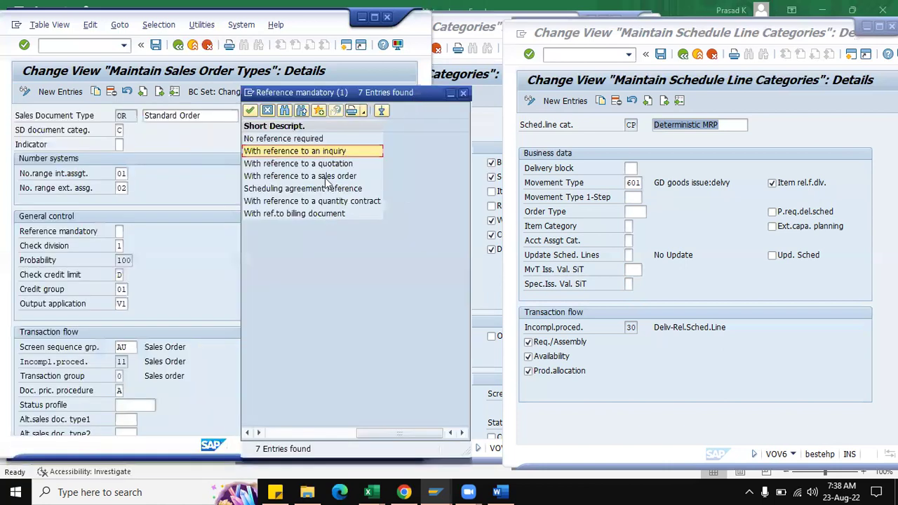
pyautogui.moveTo(367, 437); pyautogui.dragTo(277, 437)
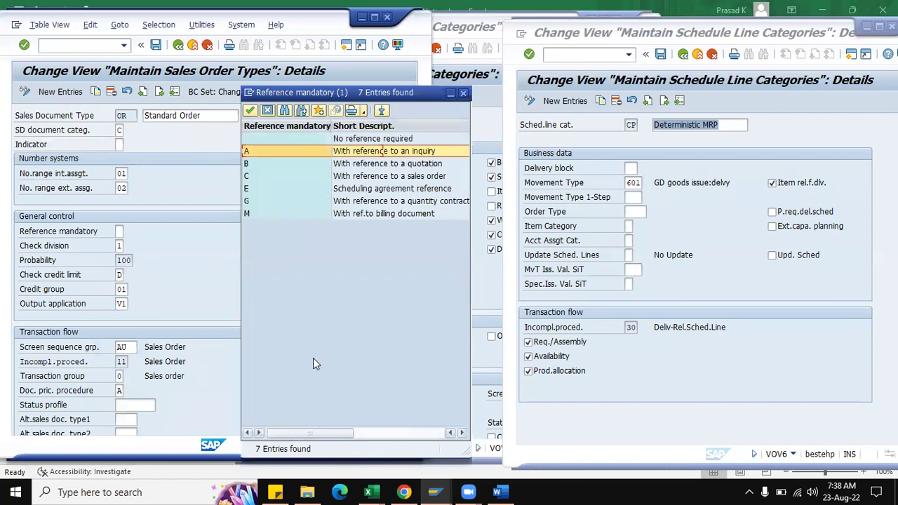
pyautogui.click(255, 176)
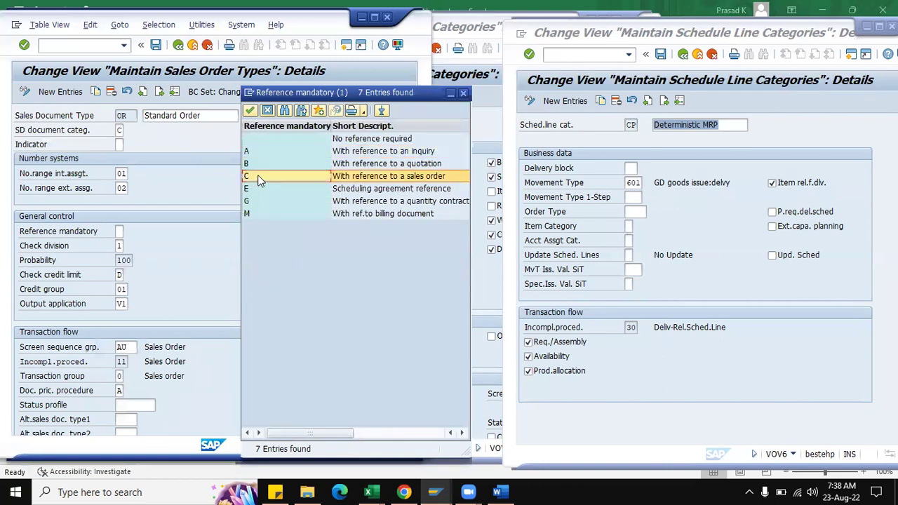
pyautogui.click(462, 92)
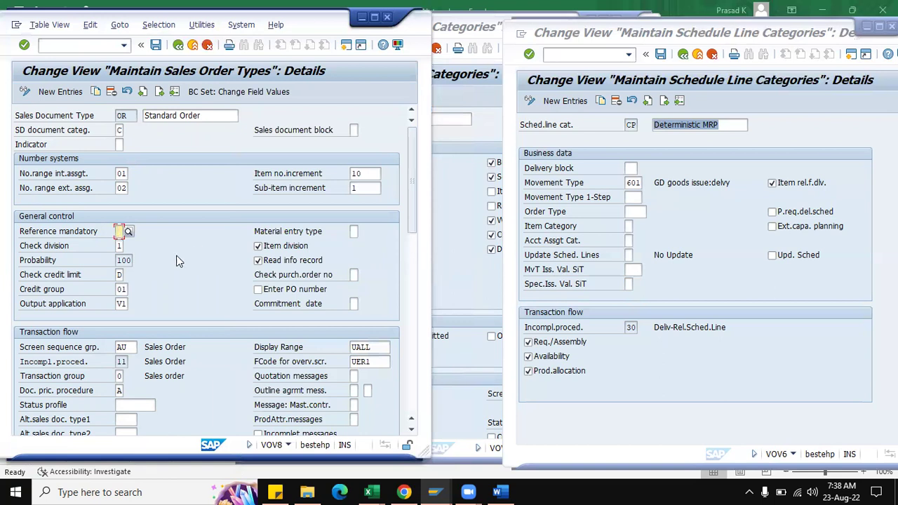
# Review the possible Check division values, including Error and Dialog, and close the list without choosing one
pyautogui.click(120, 246)
pyautogui.click(128, 246)
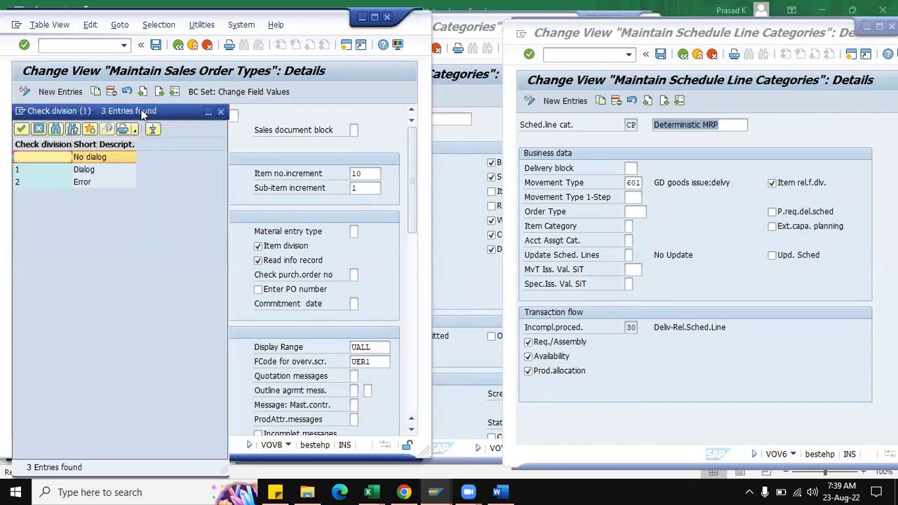
pyautogui.moveTo(146, 109); pyautogui.dragTo(355, 110)
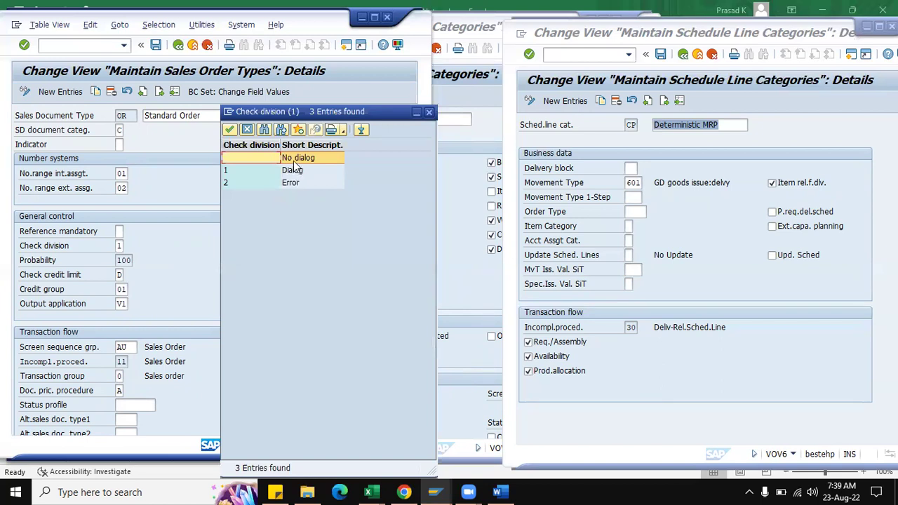
pyautogui.click(285, 186)
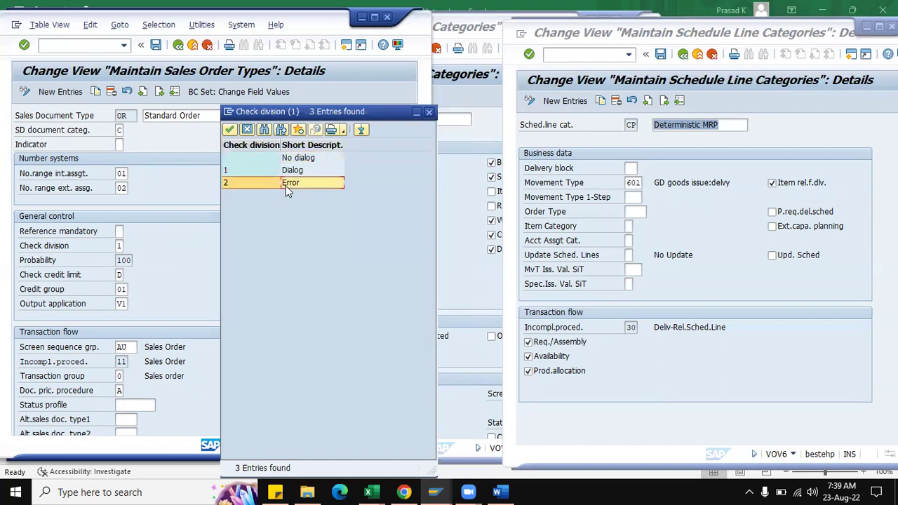
pyautogui.click(289, 177)
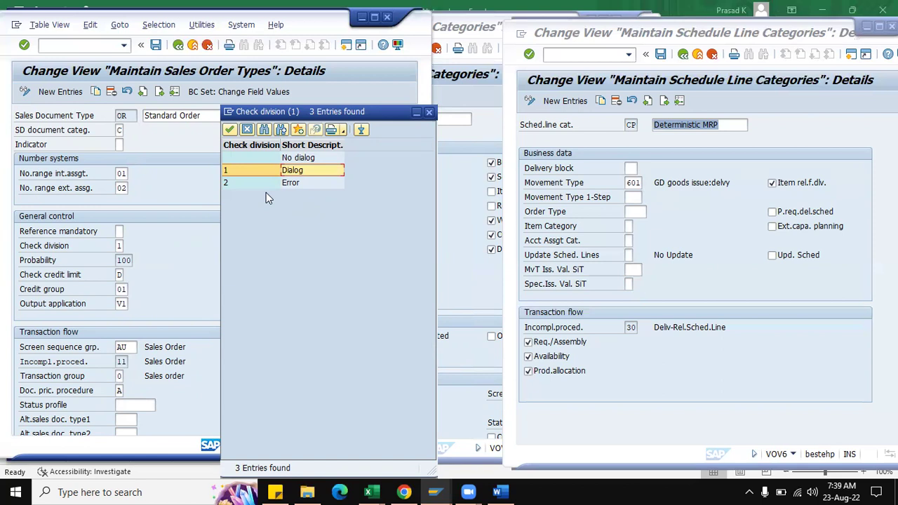
pyautogui.click(429, 111)
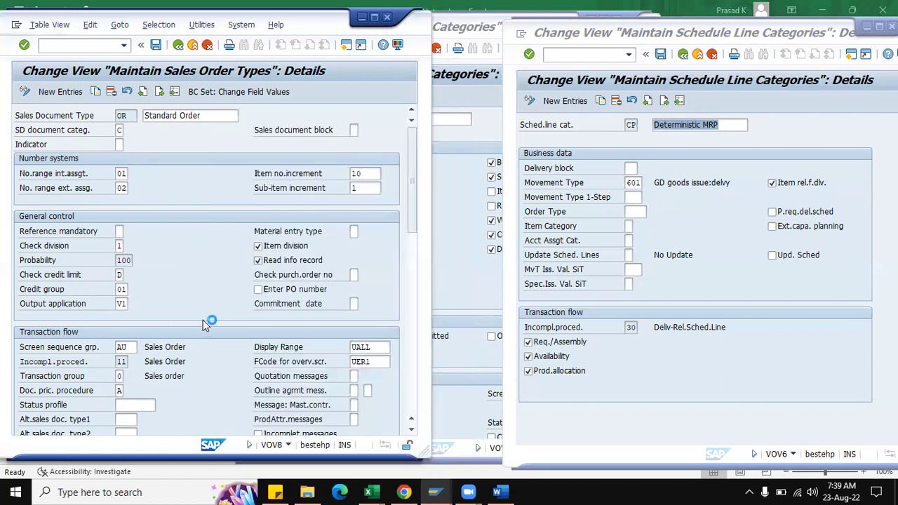
# Examine the general control credit settings: the possible Check credit limit values and the Credit group field
pyautogui.click(120, 260)
pyautogui.press('Return')
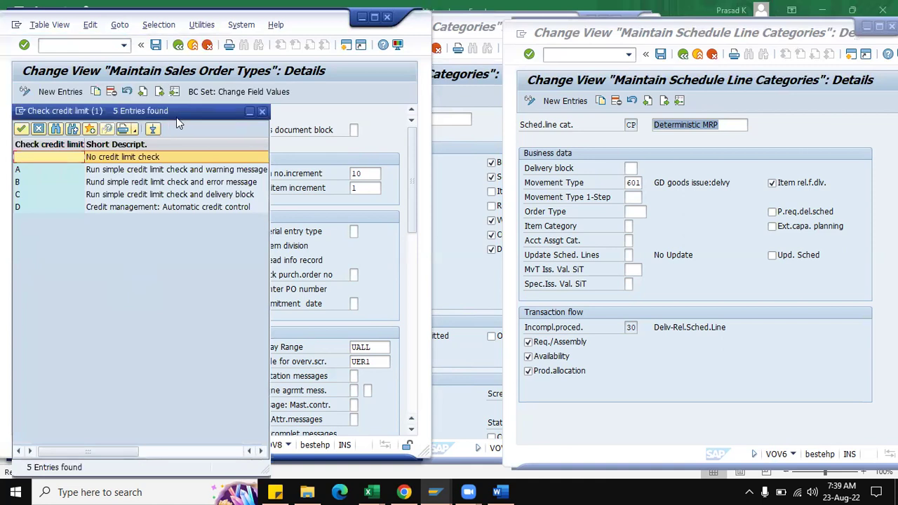
pyautogui.moveTo(176, 117); pyautogui.dragTo(376, 121)
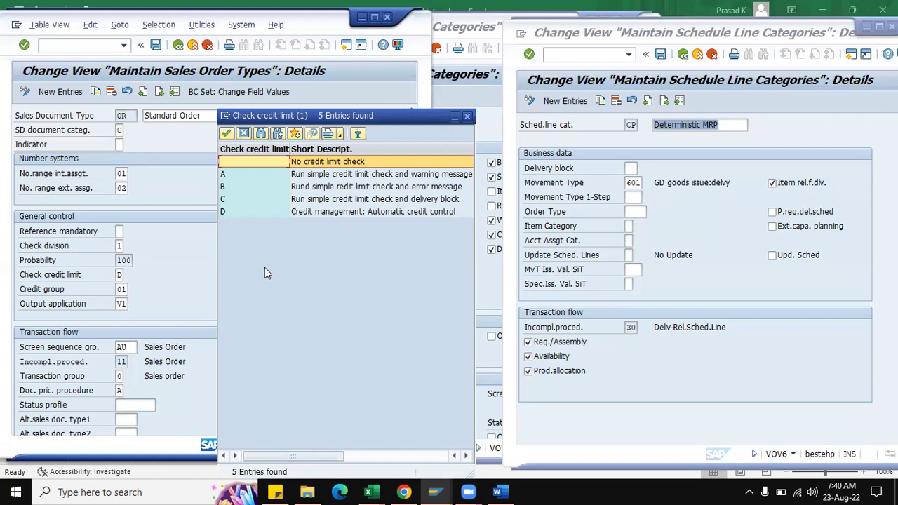
pyautogui.click(467, 115)
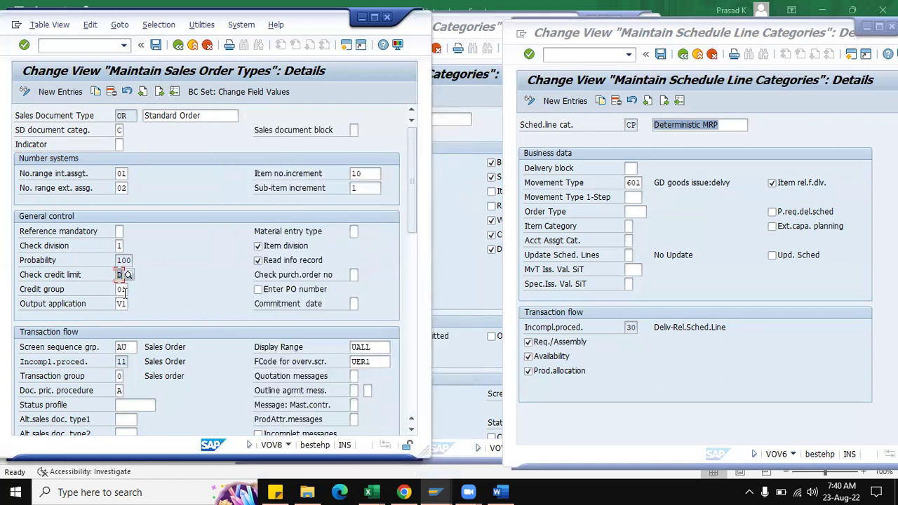
pyautogui.click(119, 289)
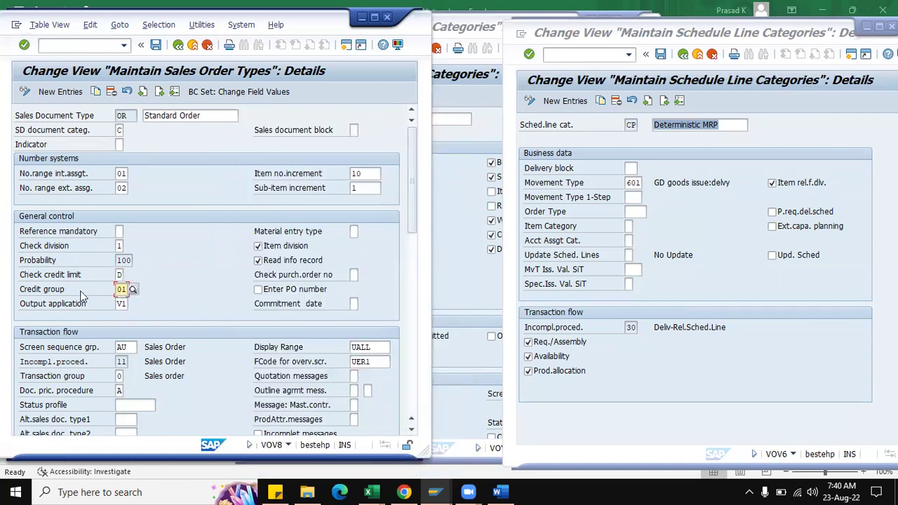
# Look through the possible Output application values from V Sales/Distribution to V3 Billing, and close the list without choosing one
pyautogui.click(120, 304)
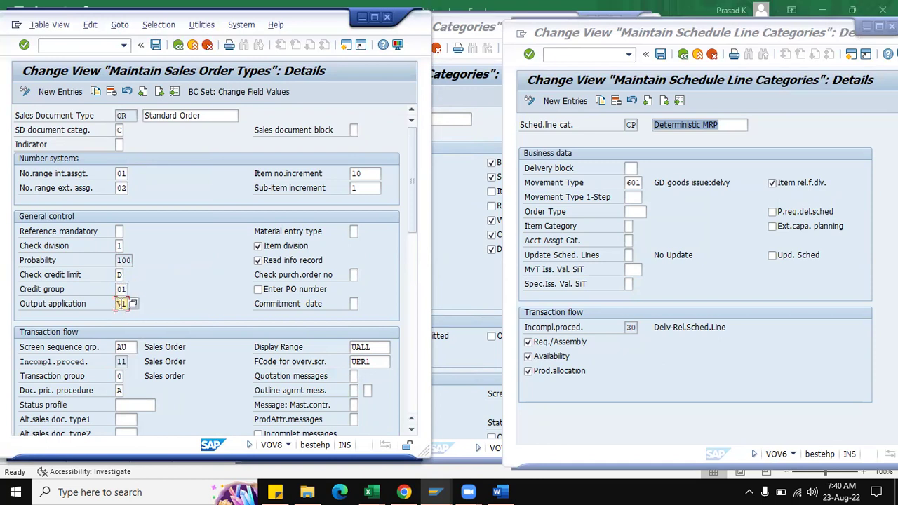
pyautogui.click(134, 305)
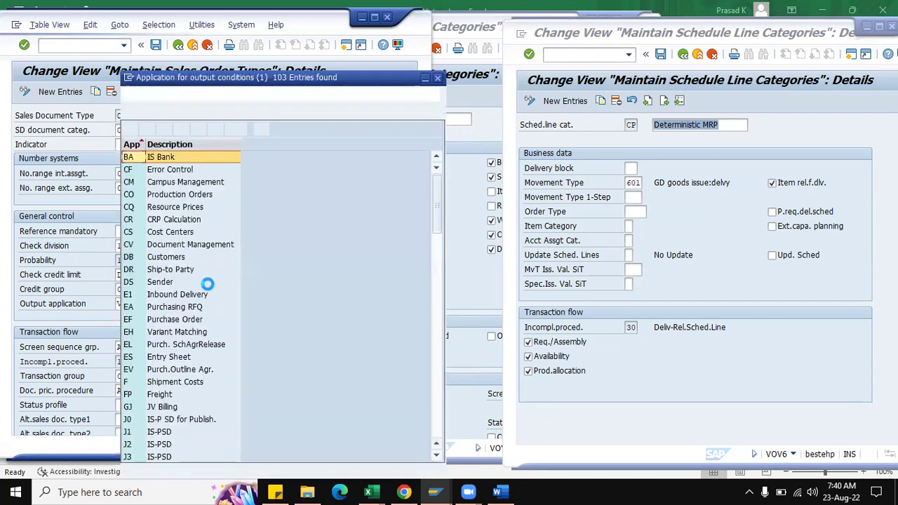
pyautogui.scroll(-5, 218, 295)
pyautogui.scroll(-10, 219, 293)
pyautogui.scroll(5, 220, 293)
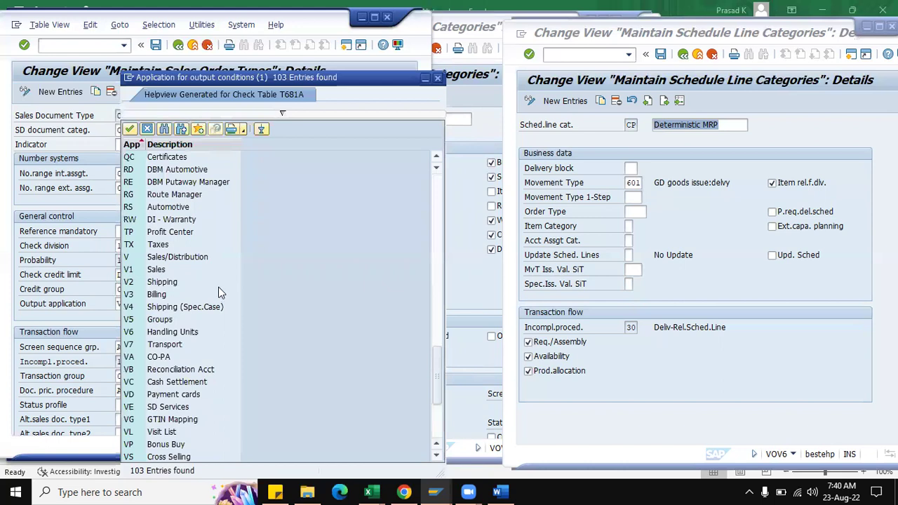
pyautogui.click(163, 258)
pyautogui.click(160, 271)
pyautogui.click(165, 282)
pyautogui.click(161, 294)
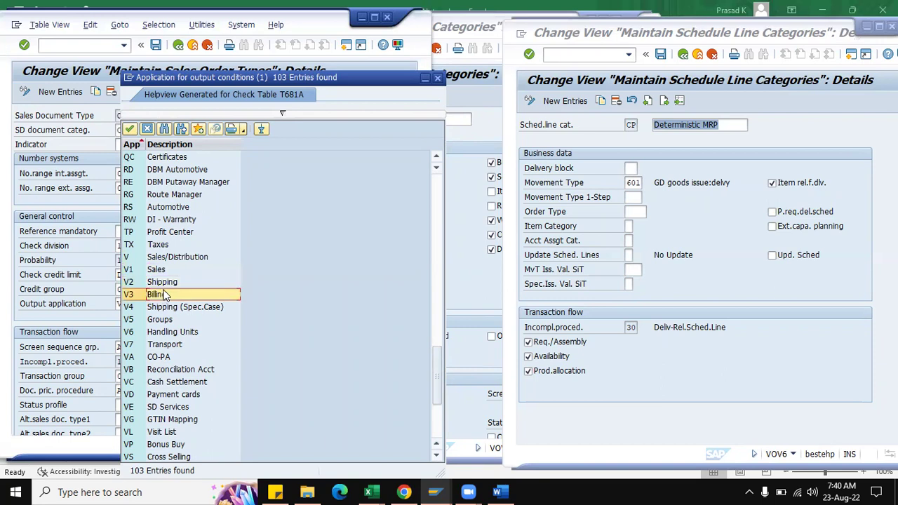
pyautogui.click(437, 77)
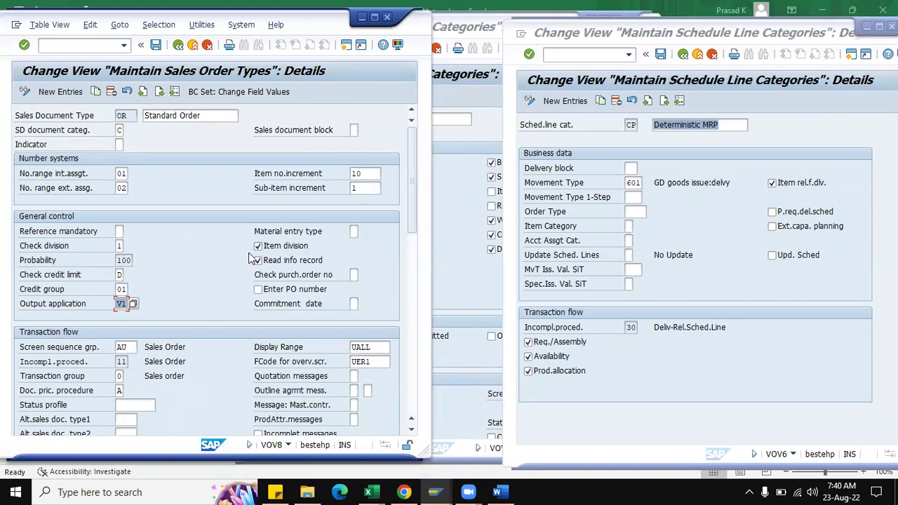
# Check the Check division value list again, pointing out the Error option, and close it without choosing a value
pyautogui.click(118, 246)
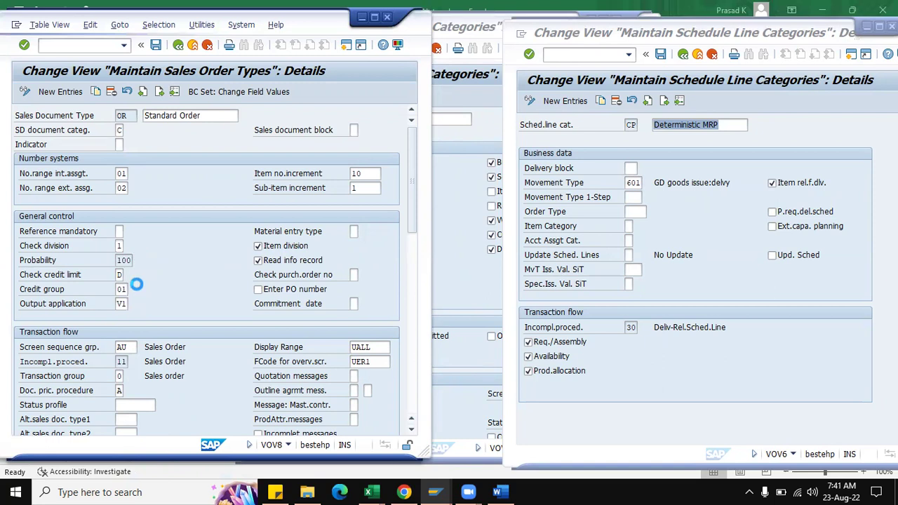
pyautogui.press('F4')
pyautogui.click(86, 182)
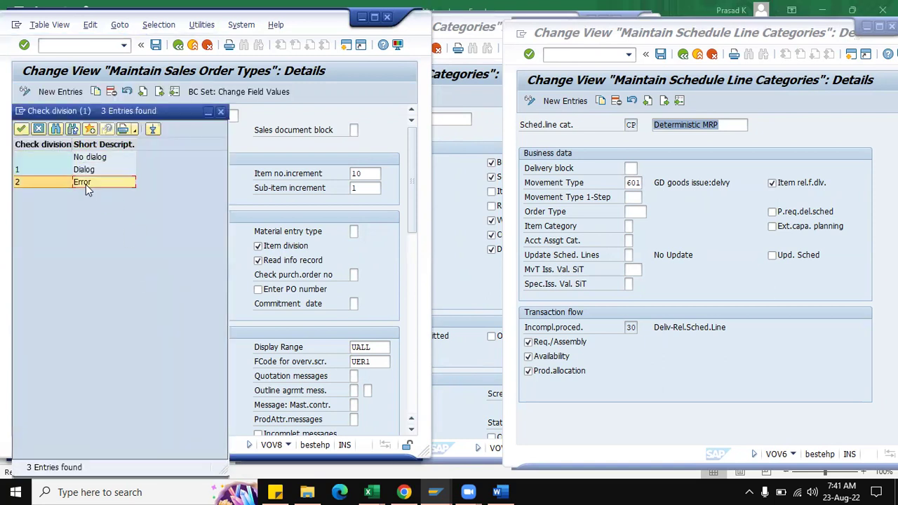
pyautogui.click(220, 113)
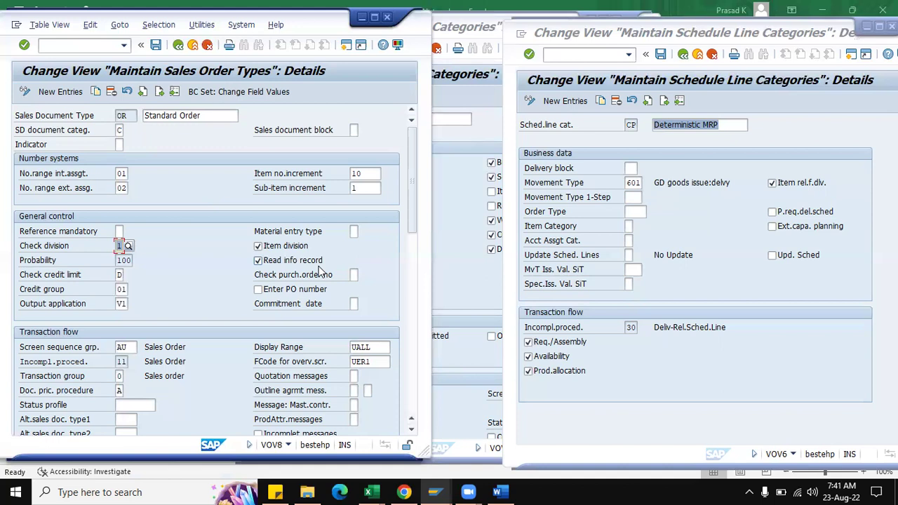
# Review the possible Check purch.order no values, including the check for an existing purchase order number, and close the list without choosing one
pyautogui.click(355, 274)
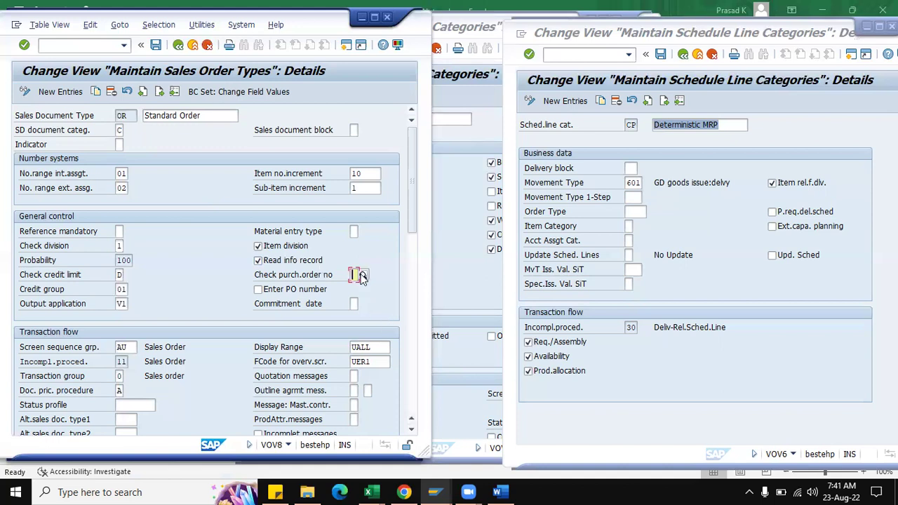
pyautogui.click(367, 270)
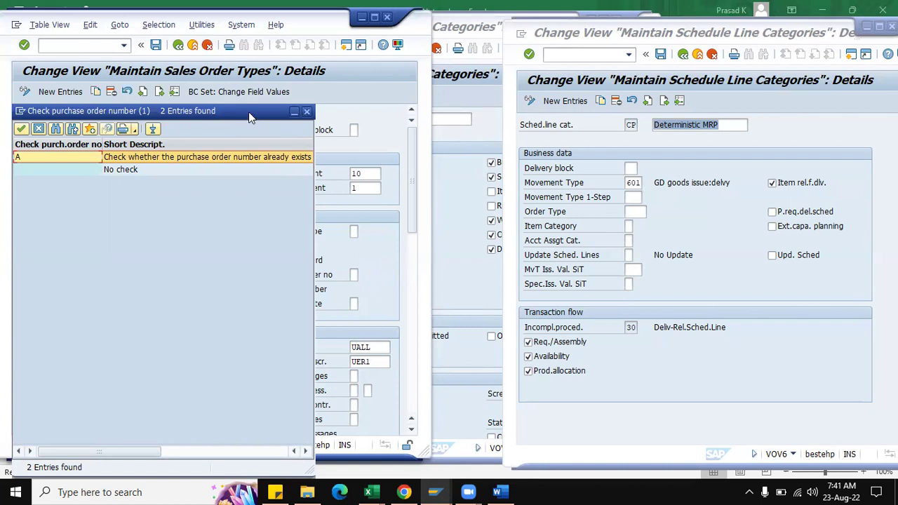
pyautogui.moveTo(249, 111); pyautogui.dragTo(376, 106)
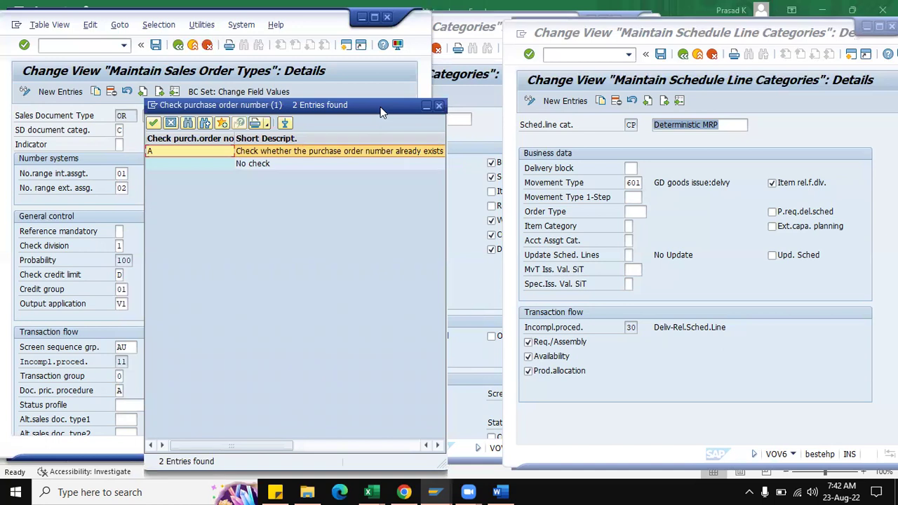
pyautogui.click(439, 106)
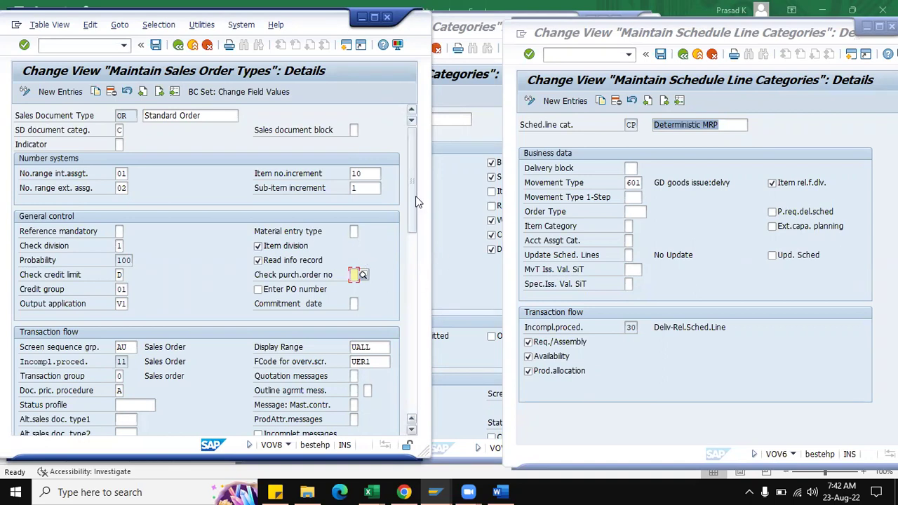
# Review the transaction flow's document pricing procedure field and the possible Quotation messages values, closing the list without choosing one
pyautogui.moveTo(414, 201); pyautogui.dragTo(420, 261)
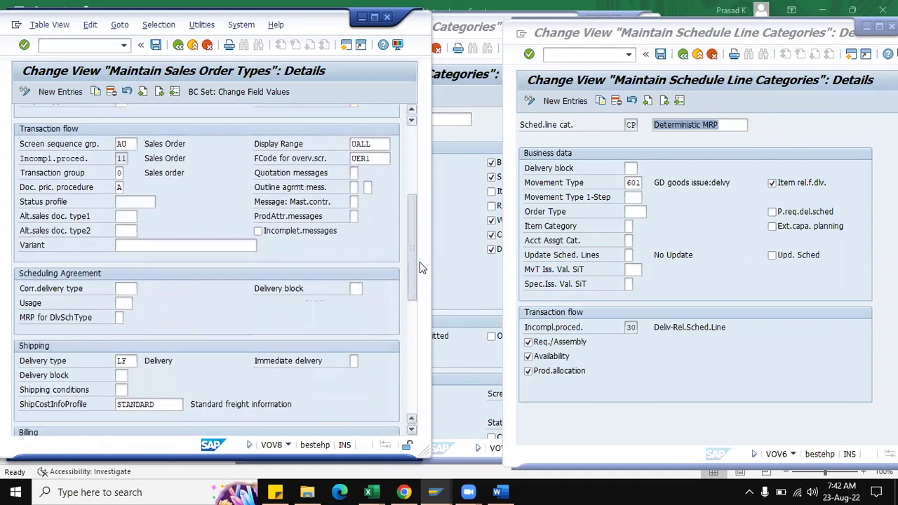
pyautogui.click(124, 188)
pyautogui.click(353, 174)
pyautogui.click(361, 173)
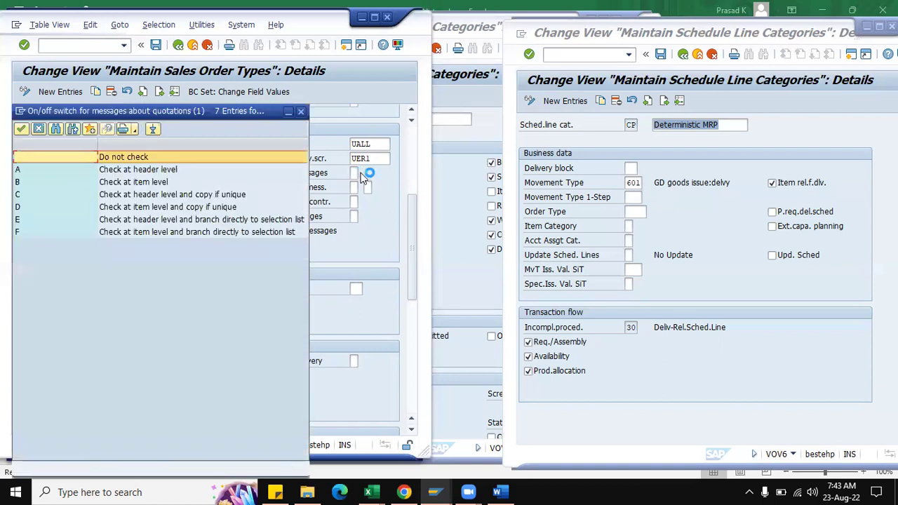
pyautogui.click(127, 185)
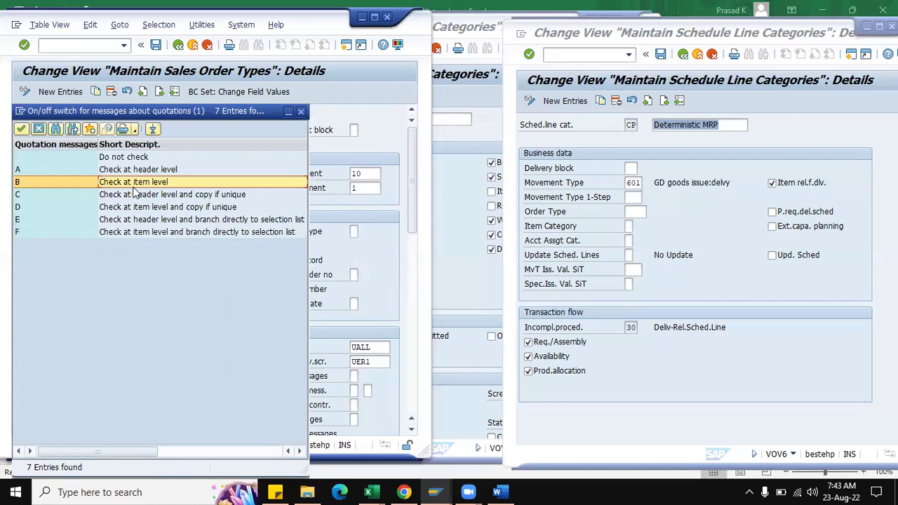
pyautogui.click(300, 111)
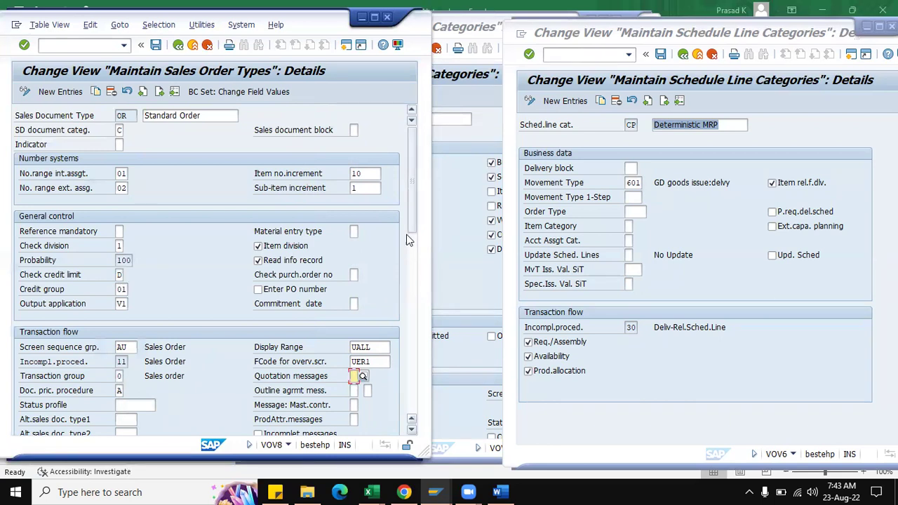
# Examine the transaction flow fields Status profile, Alt.sales doc. type1 and Incomplet.messages
pyautogui.scroll(-5, 409, 255)
pyautogui.scroll(-2, 410, 259)
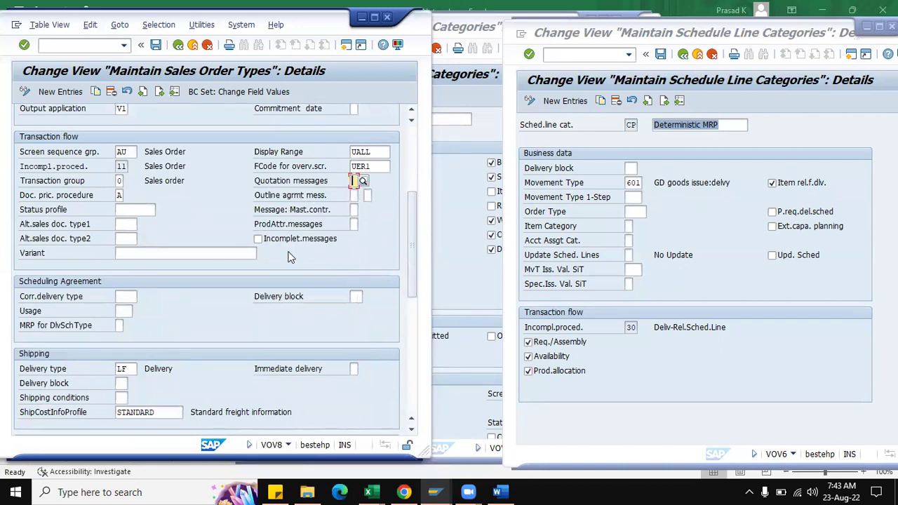
pyautogui.click(140, 209)
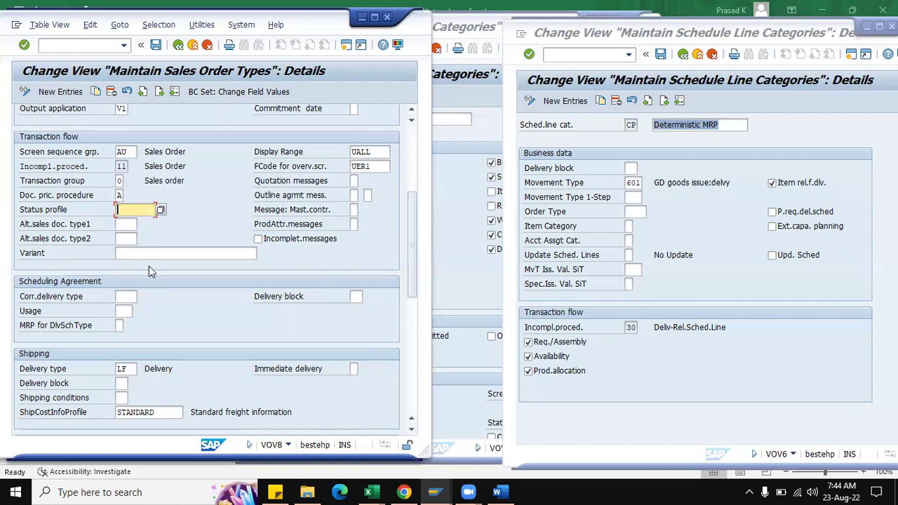
pyautogui.click(126, 228)
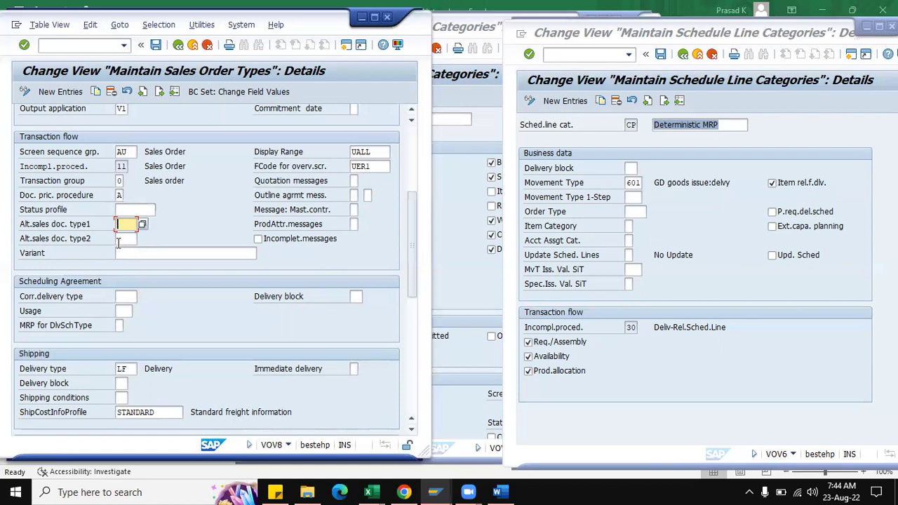
pyautogui.click(305, 239)
pyautogui.click(304, 242)
pyautogui.click(304, 241)
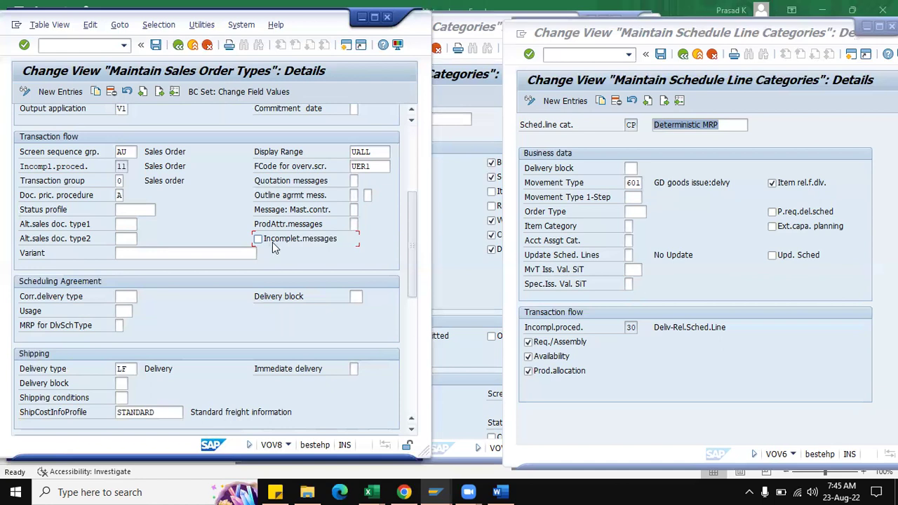
# Examine the Delivery type and Delivery block fields in the Shipping section of the order type
pyautogui.moveTo(415, 232); pyautogui.dragTo(405, 288)
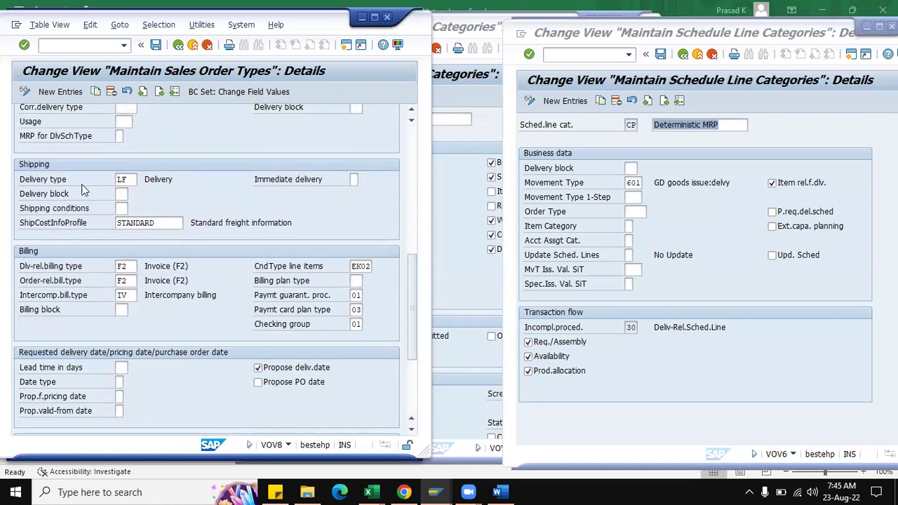
pyautogui.click(119, 180)
pyautogui.doubleClick(128, 180)
pyautogui.click(127, 179)
pyautogui.click(117, 179)
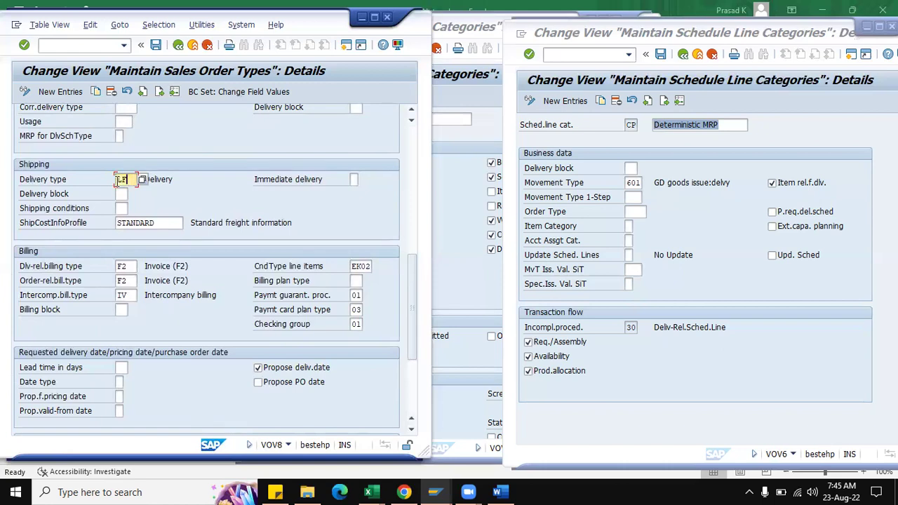
pyautogui.click(124, 195)
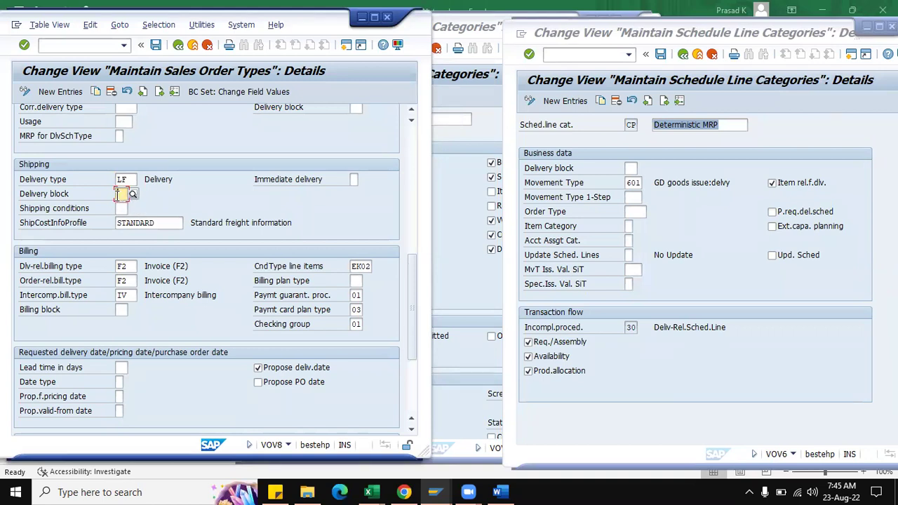
# Look through the possible Shipping conditions, pointing out 10 Immediately, and close the list without choosing one
pyautogui.press('Tab')
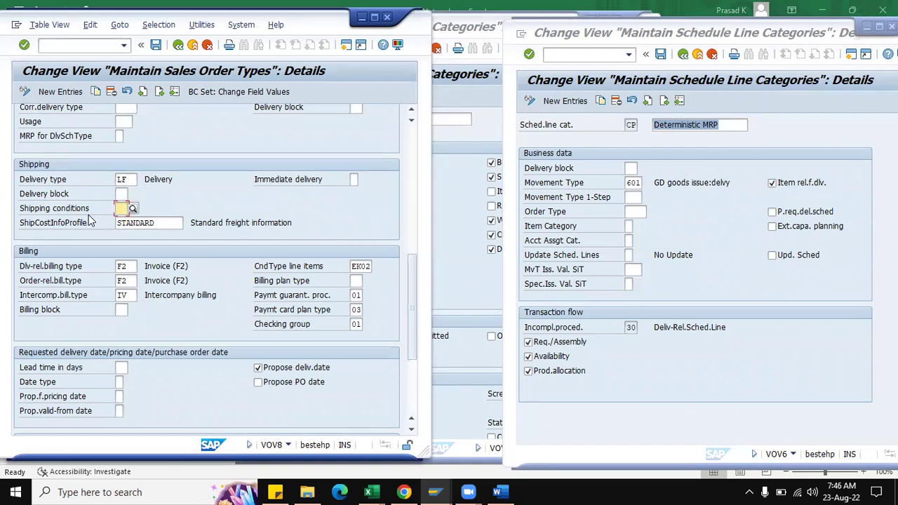
pyautogui.click(132, 209)
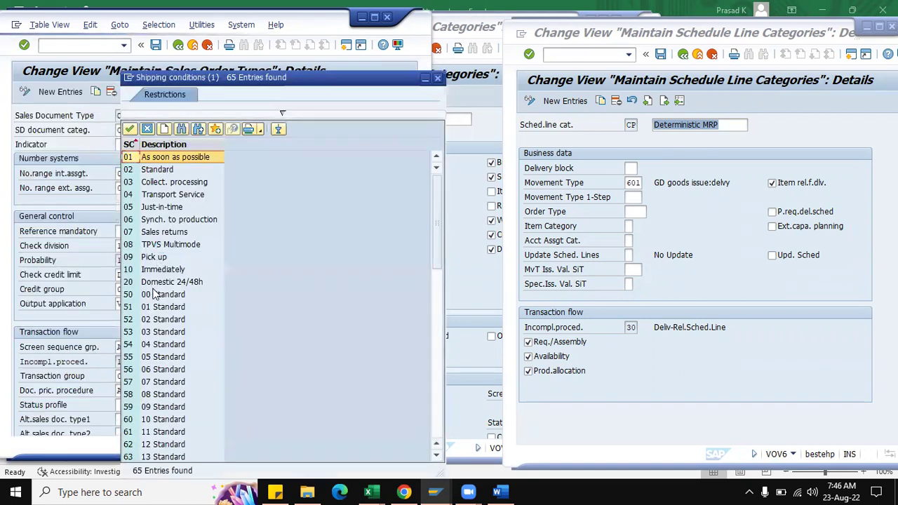
pyautogui.click(154, 270)
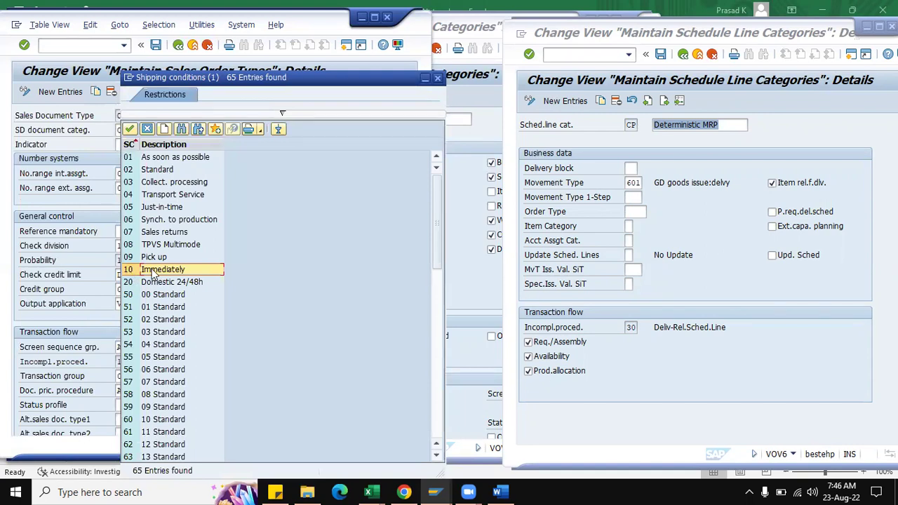
pyautogui.click(437, 78)
# Review the possible Immediate delivery values, including X for same-day confirmed quantities, and close the list without choosing one
pyautogui.scroll(-6, 162, 271)
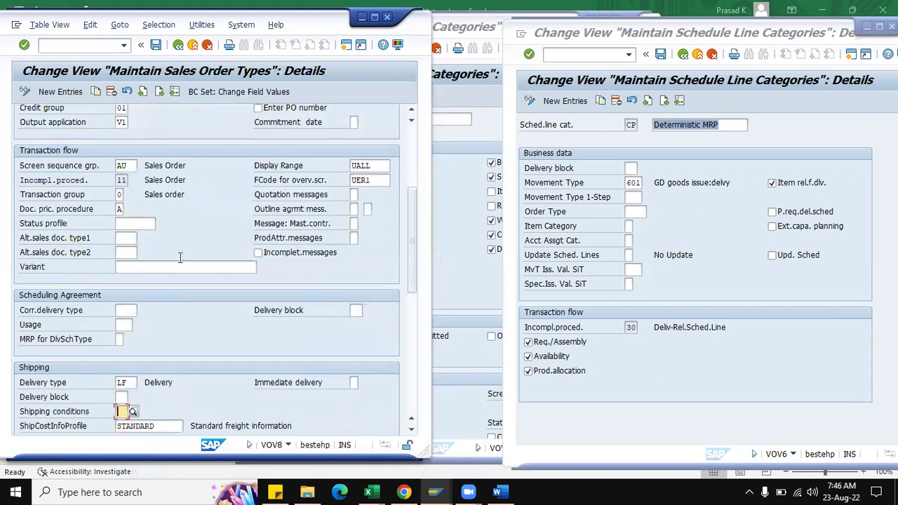
pyautogui.scroll(-2, 212, 269)
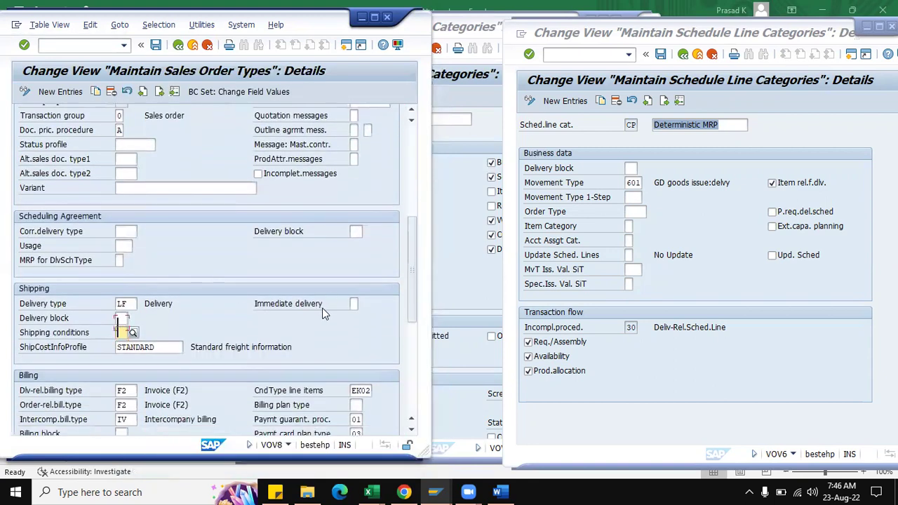
pyautogui.scroll(-1, 344, 294)
pyautogui.click(355, 274)
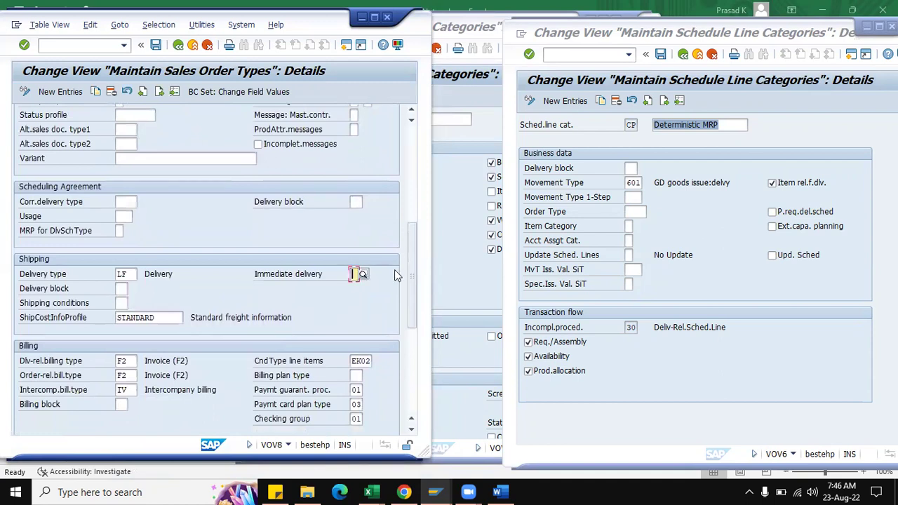
pyautogui.click(359, 274)
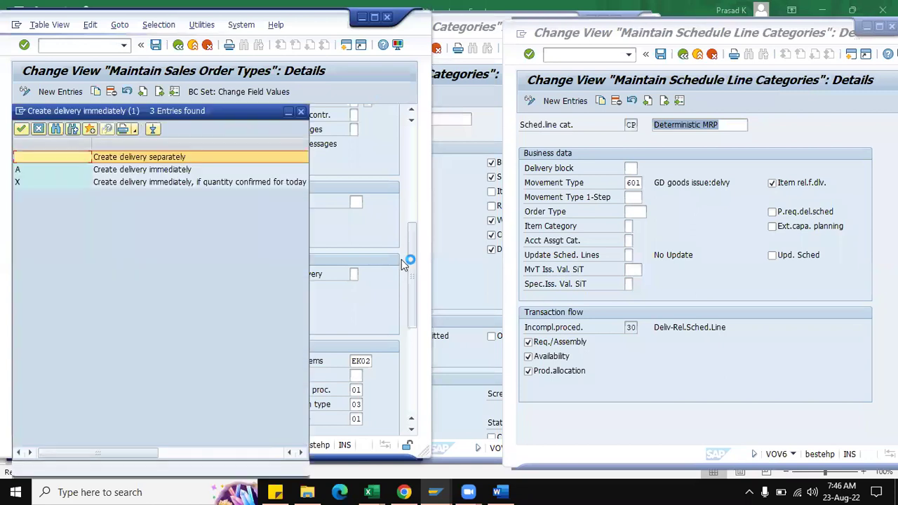
pyautogui.click(120, 183)
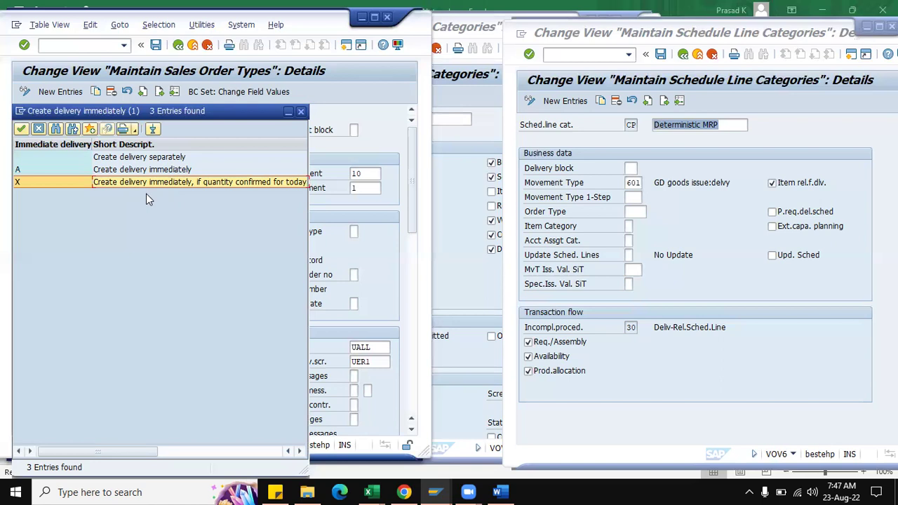
pyautogui.click(301, 112)
# Return to the sales order types overview, position the list at CS and open the Cash Sale details
pyautogui.scroll(-5, 304, 118)
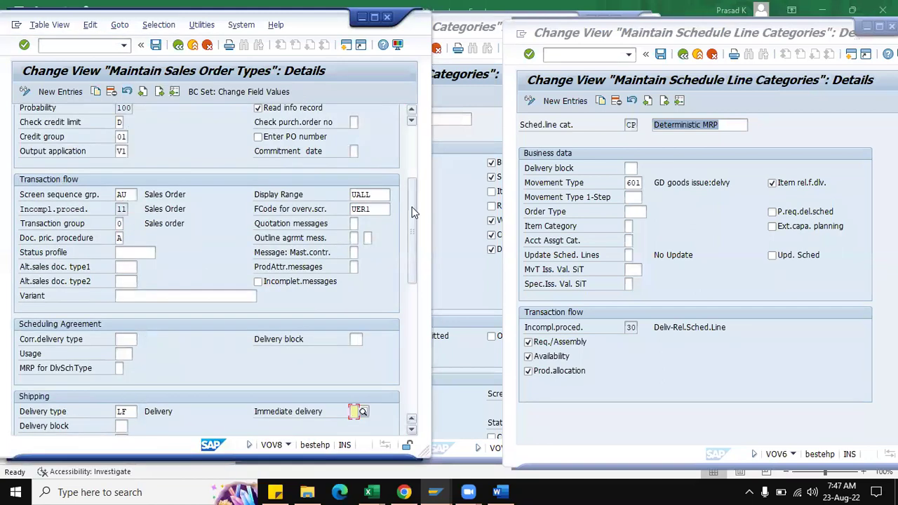
pyautogui.scroll(5, 396, 145)
pyautogui.click(179, 46)
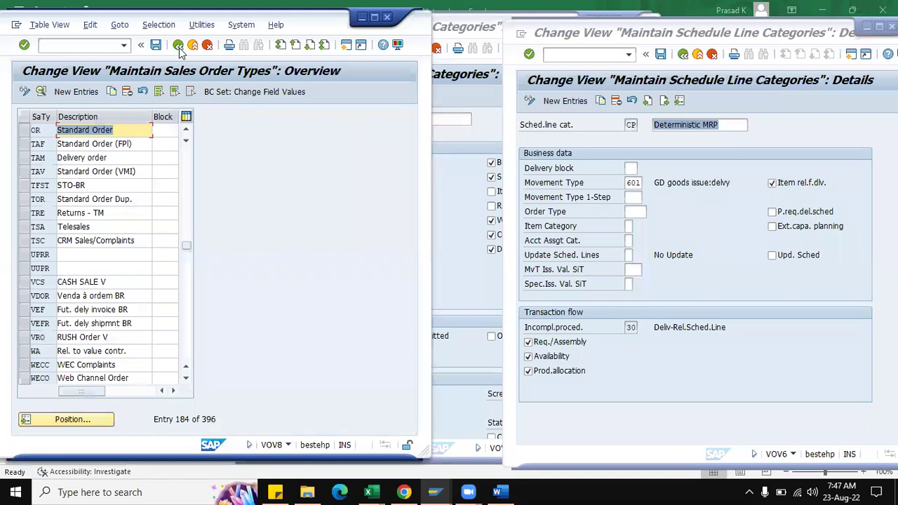
pyautogui.click(83, 419)
pyautogui.write('CS')
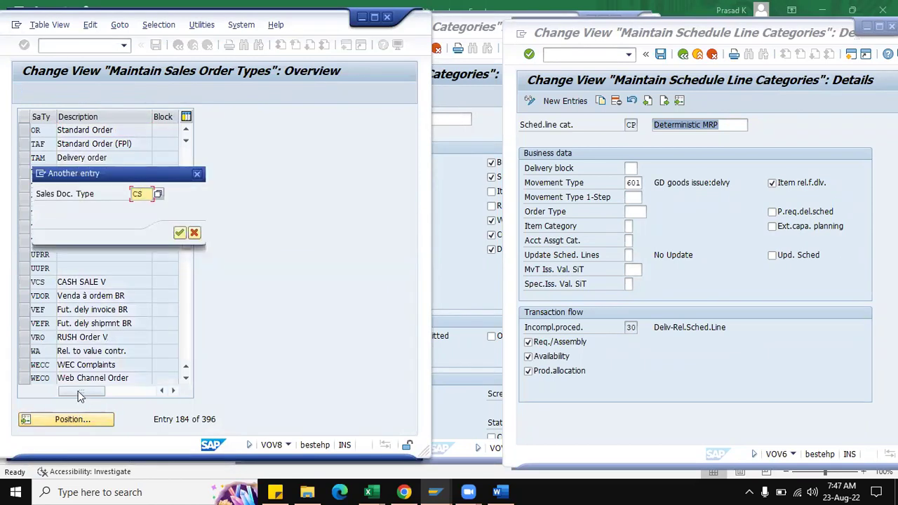
pyautogui.press('Return')
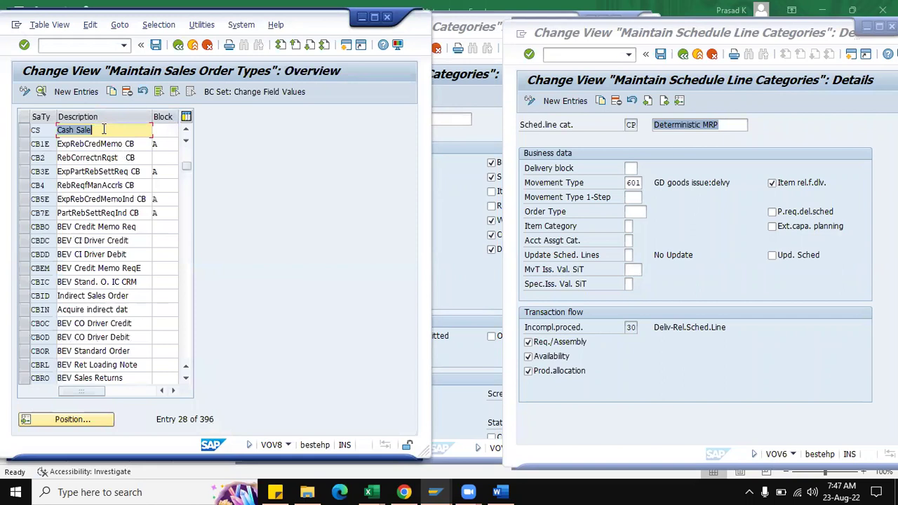
pyautogui.doubleClick(103, 133)
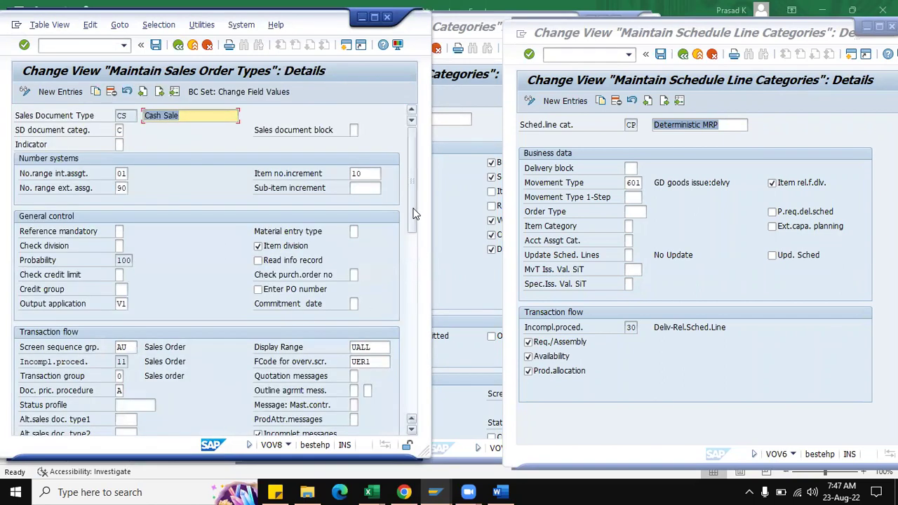
# Examine the Immediate delivery, Delivery type and Shipping conditions fields in the Shipping section of document type CS
pyautogui.scroll(-3, 416, 251)
pyautogui.moveTo(417, 251); pyautogui.dragTo(413, 314)
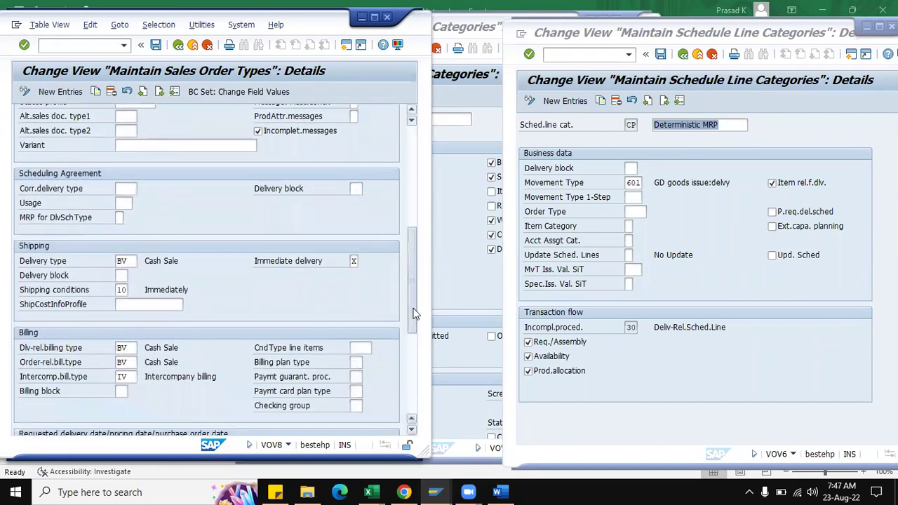
pyautogui.click(353, 260)
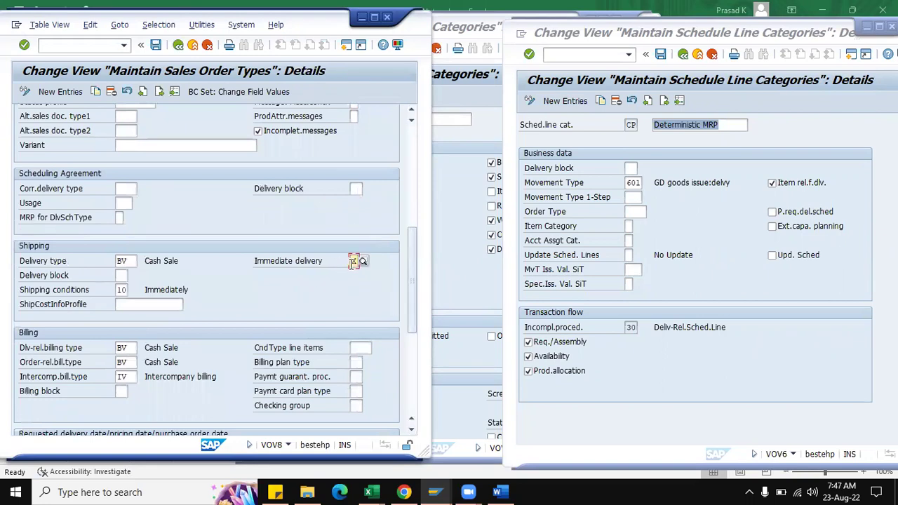
pyautogui.click(131, 260)
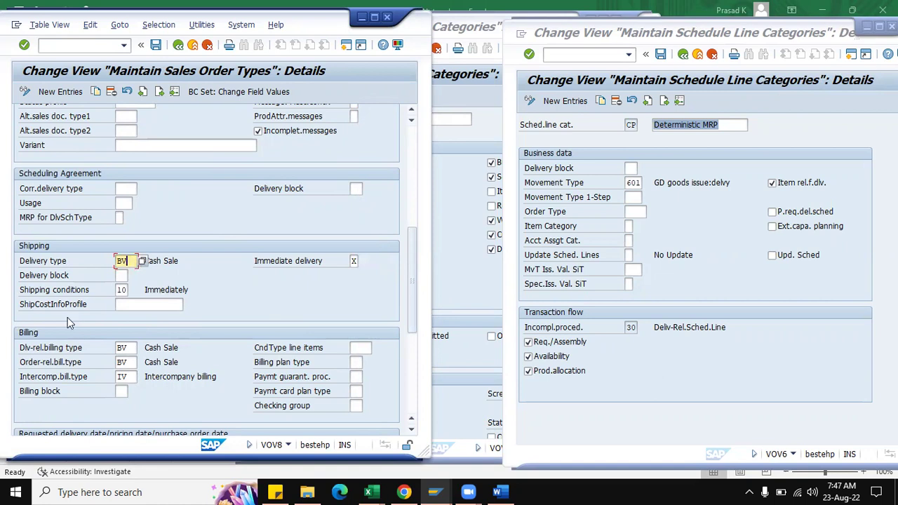
pyautogui.click(122, 290)
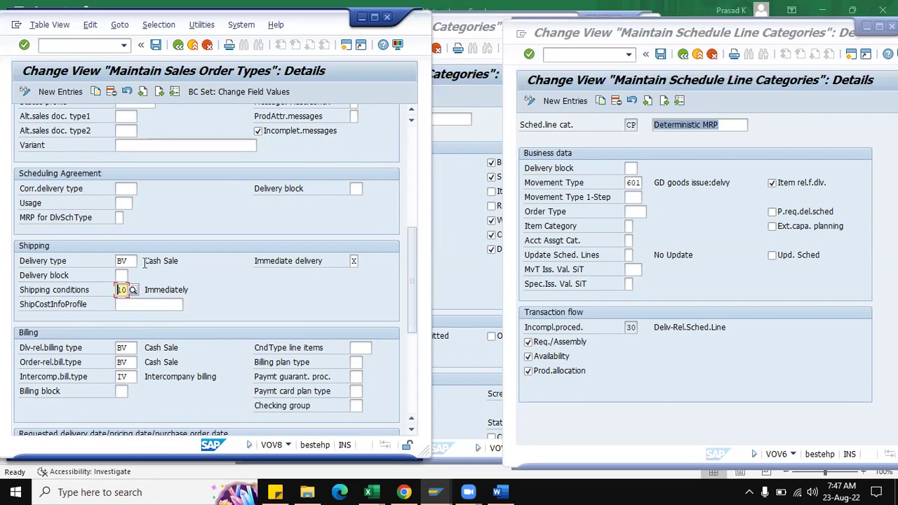
# Review the header, General control, Transaction flow and Shipping settings of the Cash Sale document type
pyautogui.click(115, 288)
pyautogui.moveTo(410, 254); pyautogui.dragTo(213, 140)
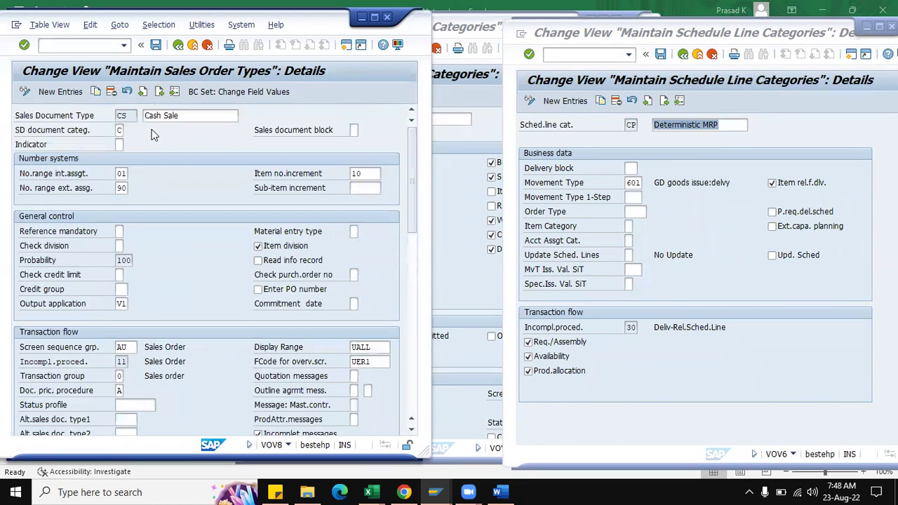
pyautogui.scroll(-2, 303, 260)
pyautogui.scroll(-2, 303, 260)
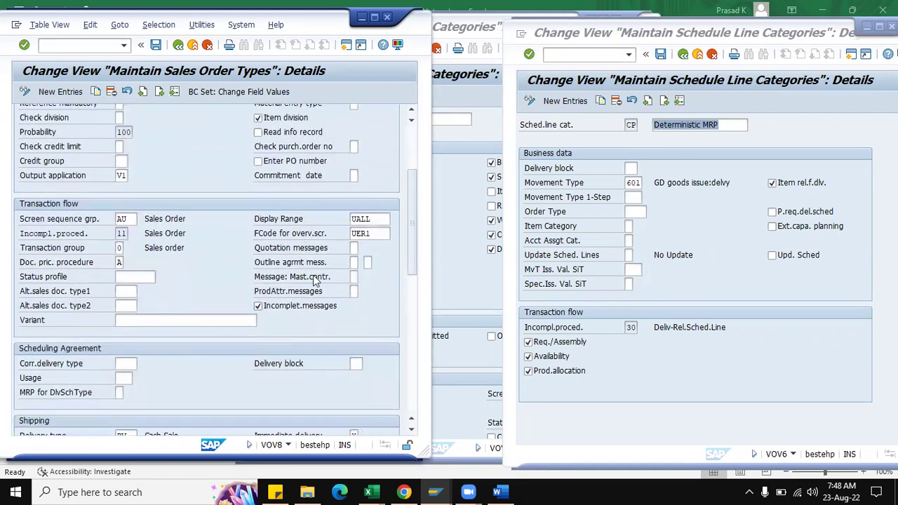
pyautogui.scroll(-2, 312, 284)
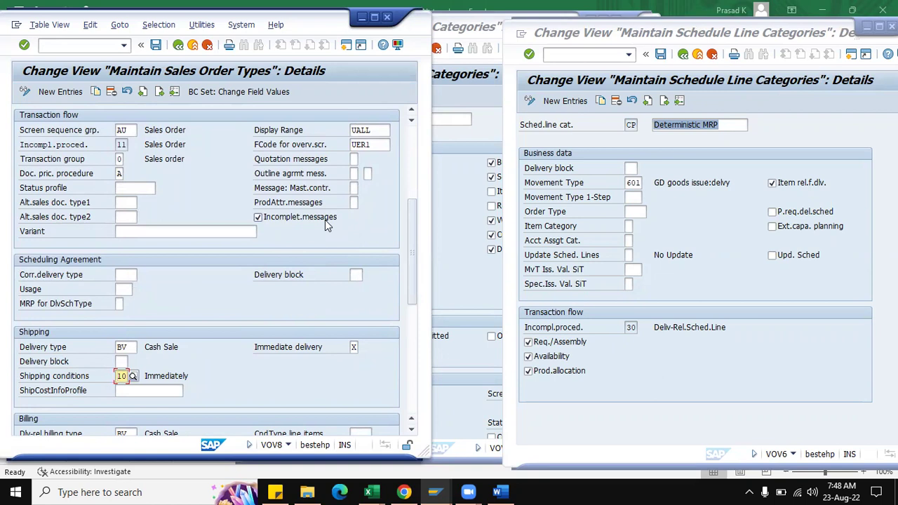
pyautogui.scroll(5, 412, 276)
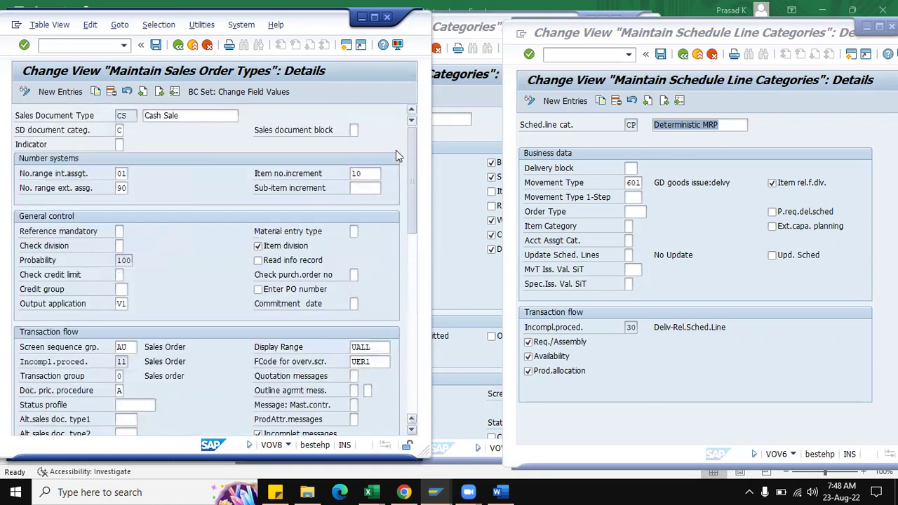
# Return to the sales order types overview, position the list at OR and open the Standard Order details
pyautogui.click(179, 45)
pyautogui.click(92, 415)
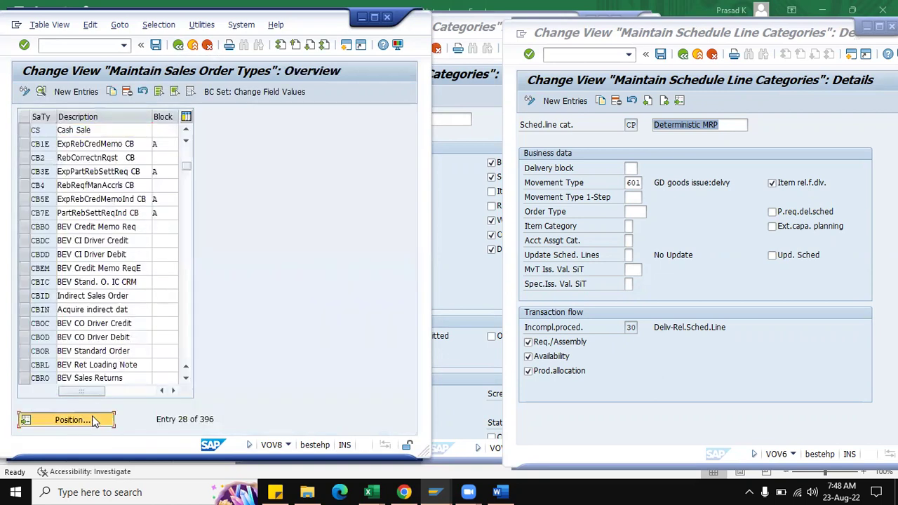
pyautogui.write('or')
pyautogui.press('Return')
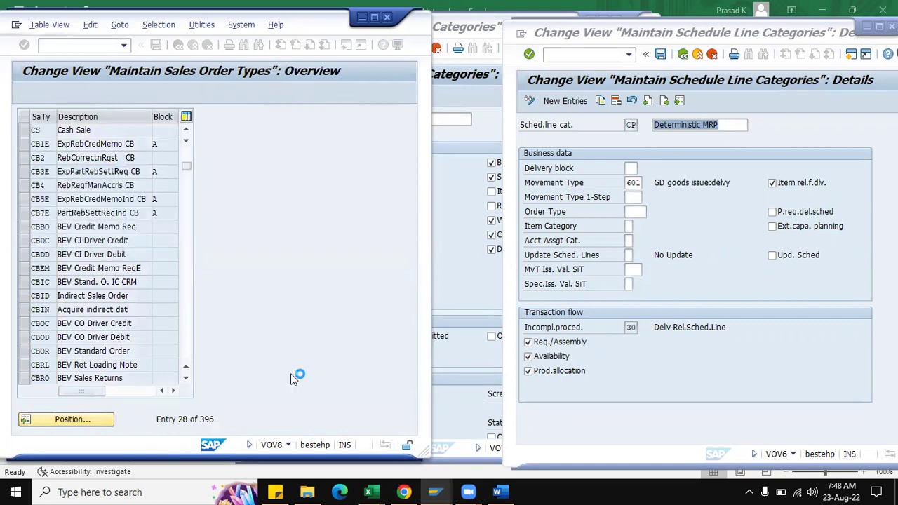
pyautogui.doubleClick(130, 129)
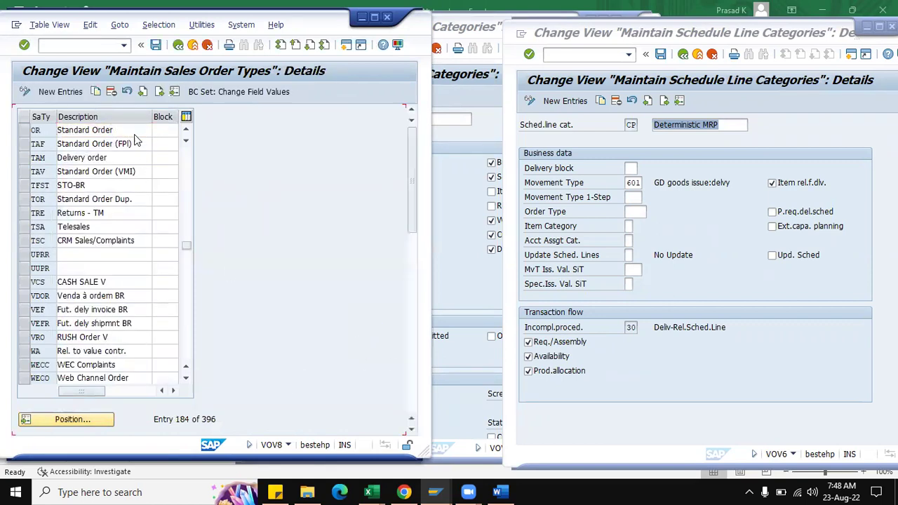
# Examine the delivery-related, order-related and intercompany billing types in the Billing section of document type OR
pyautogui.moveTo(412, 240); pyautogui.dragTo(427, 347)
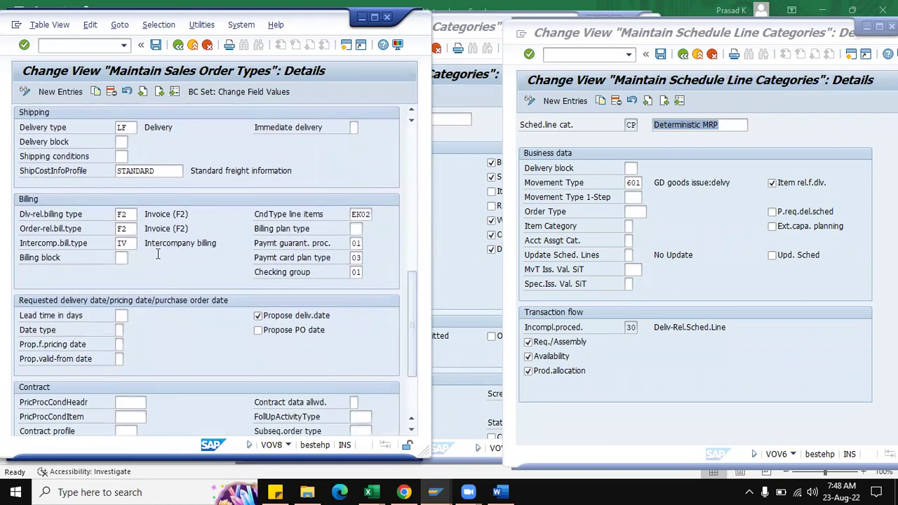
pyautogui.click(120, 214)
pyautogui.press('Tab')
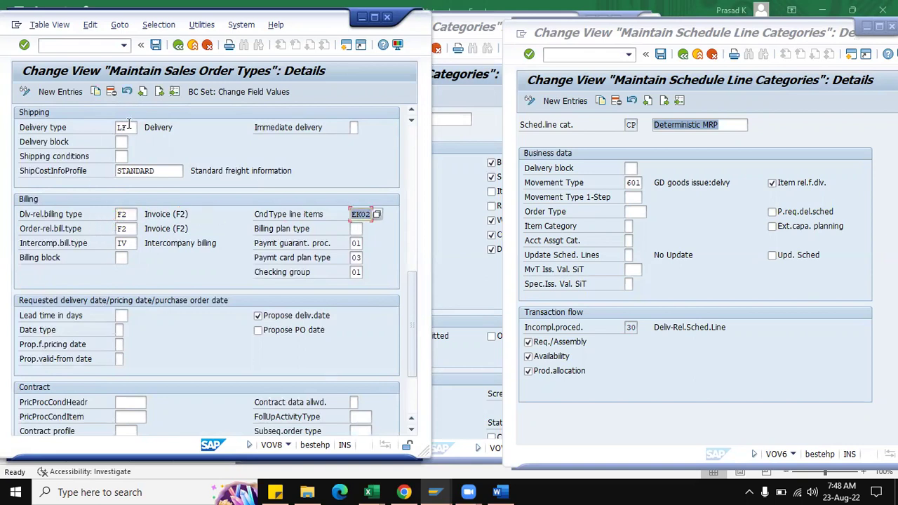
pyautogui.moveTo(415, 284); pyautogui.dragTo(405, 127)
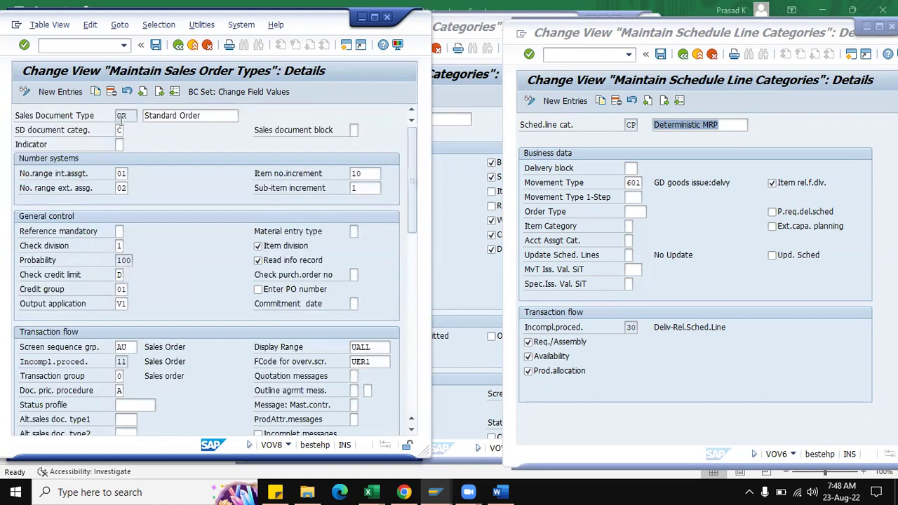
pyautogui.moveTo(410, 197); pyautogui.dragTo(406, 305)
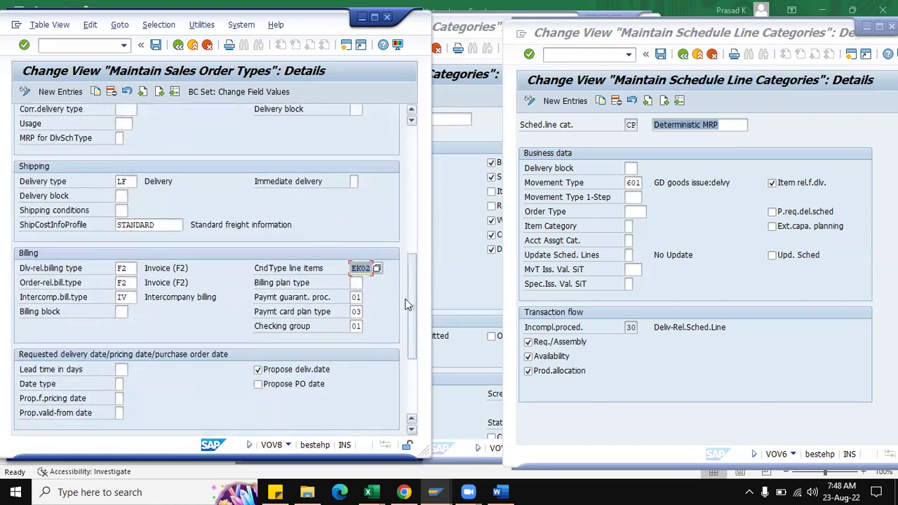
pyautogui.click(121, 303)
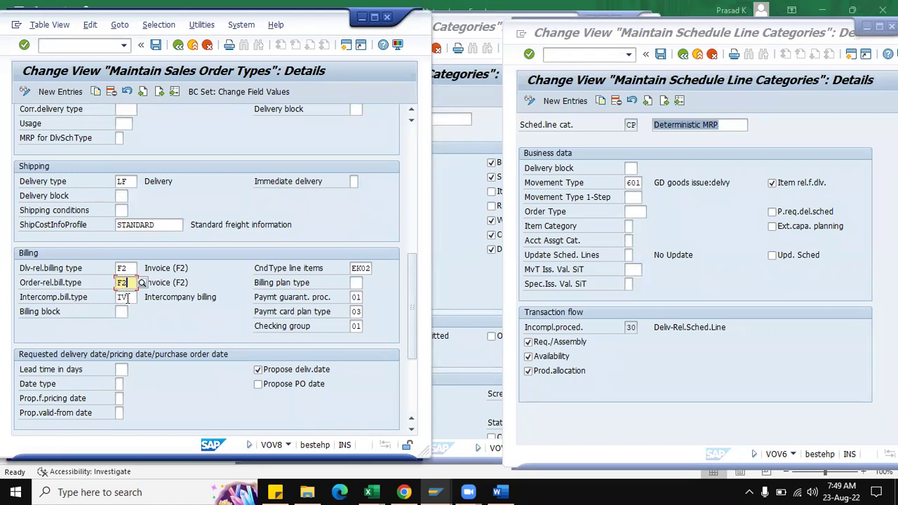
pyautogui.click(128, 297)
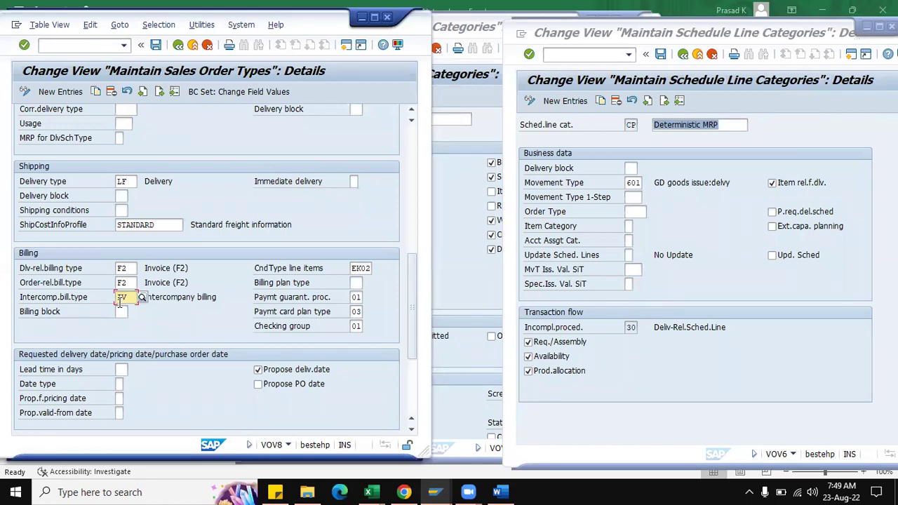
pyautogui.write('IV')
# Review the possible Billing block values, pointing out 08 Check credit memo and 09 Check debit memo, and close the list without choosing one
pyautogui.click(120, 313)
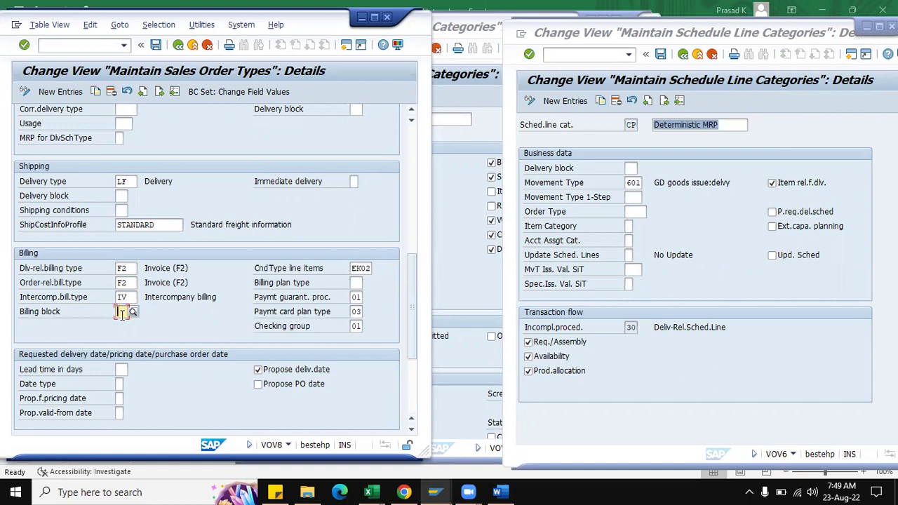
pyautogui.click(133, 313)
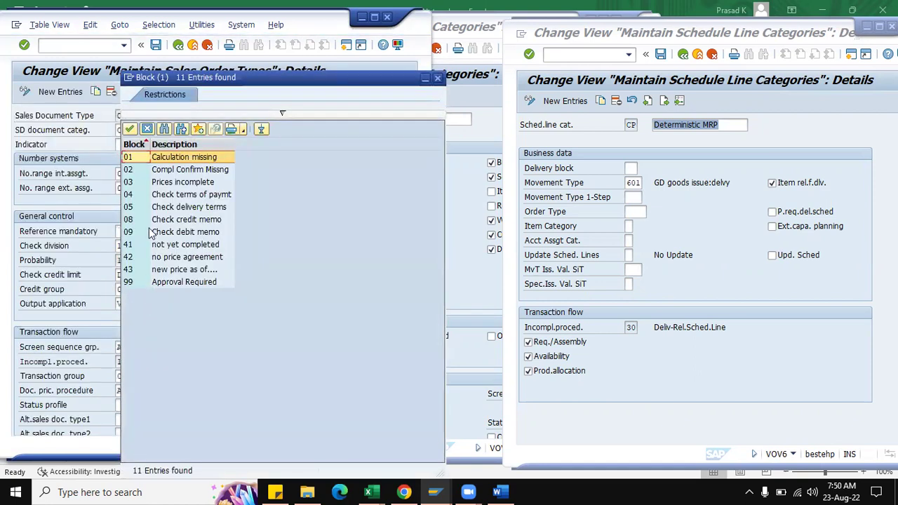
pyautogui.click(167, 223)
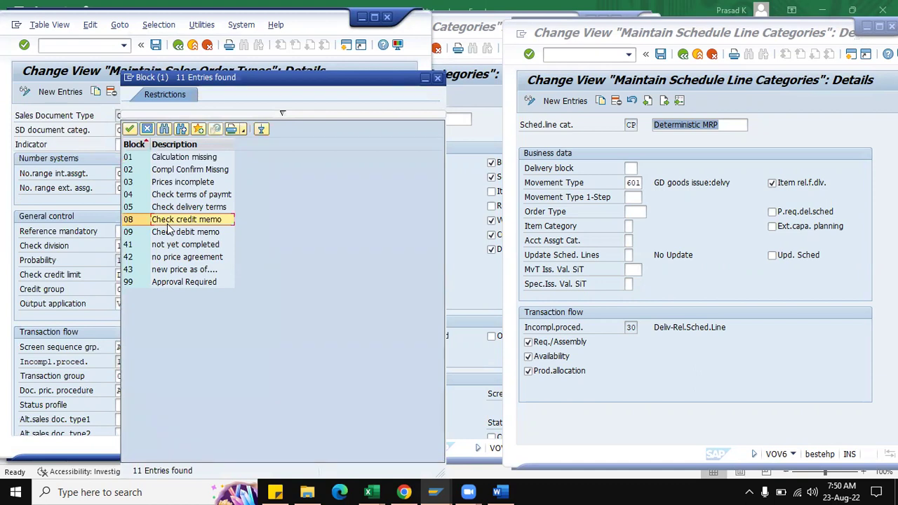
pyautogui.click(163, 234)
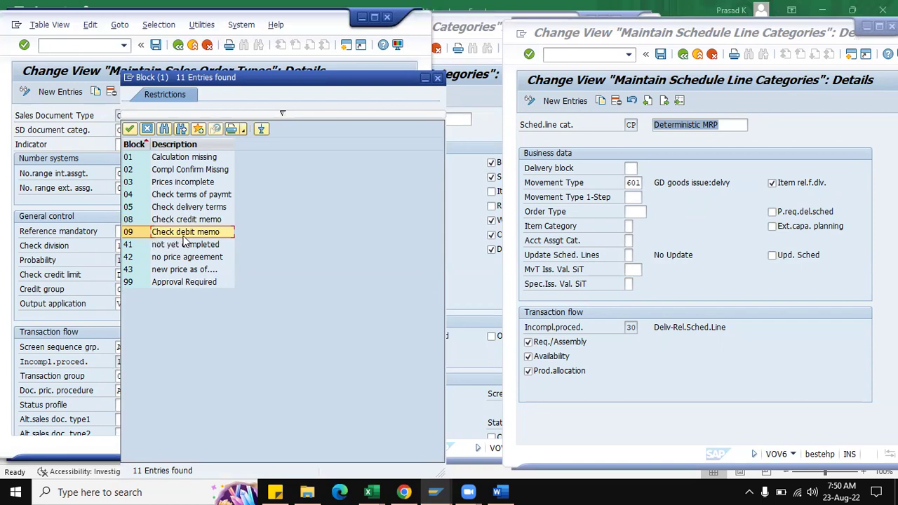
pyautogui.click(437, 77)
# Review the possible Billing plan types, pointing out 02 Periodic Billing, and close the list without choosing one
pyautogui.scroll(-10, 194, 257)
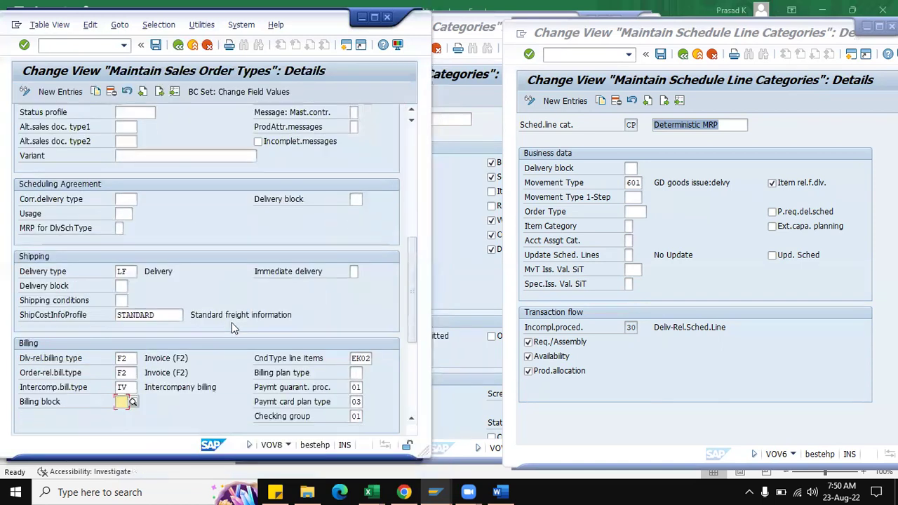
pyautogui.scroll(-1, 231, 306)
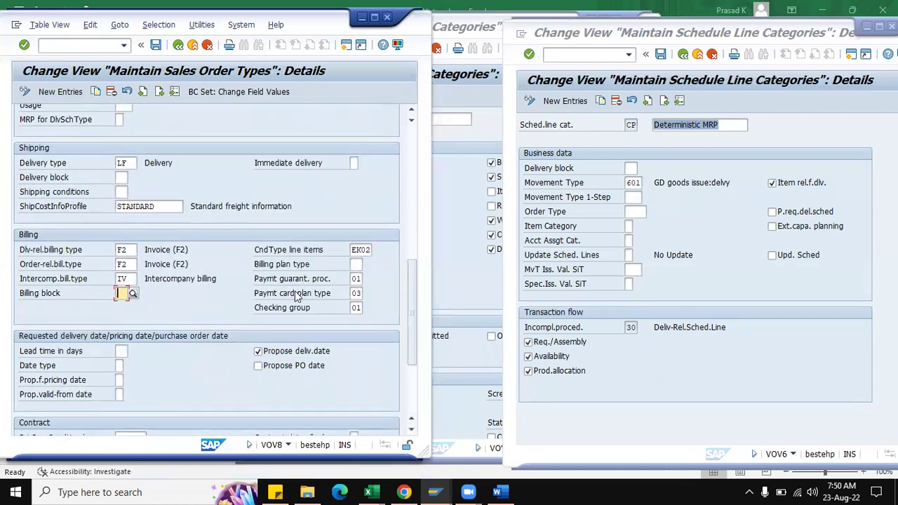
pyautogui.click(355, 264)
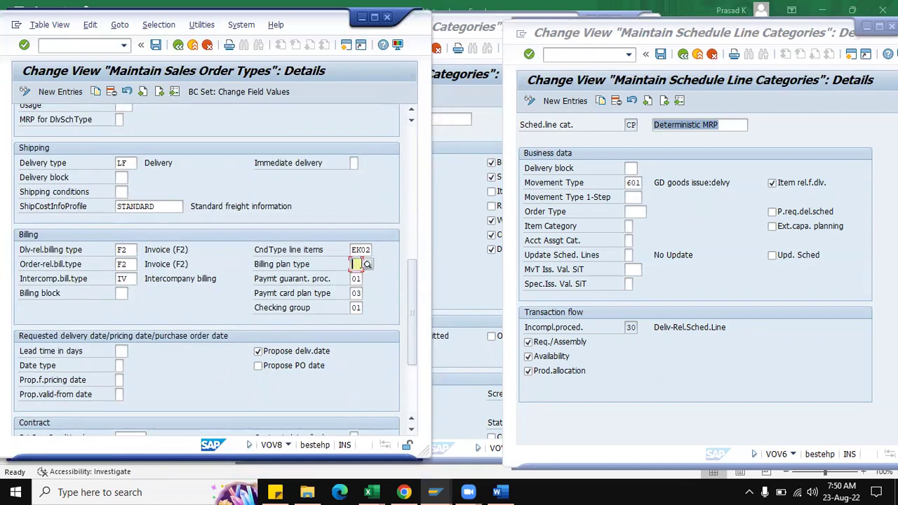
pyautogui.click(366, 263)
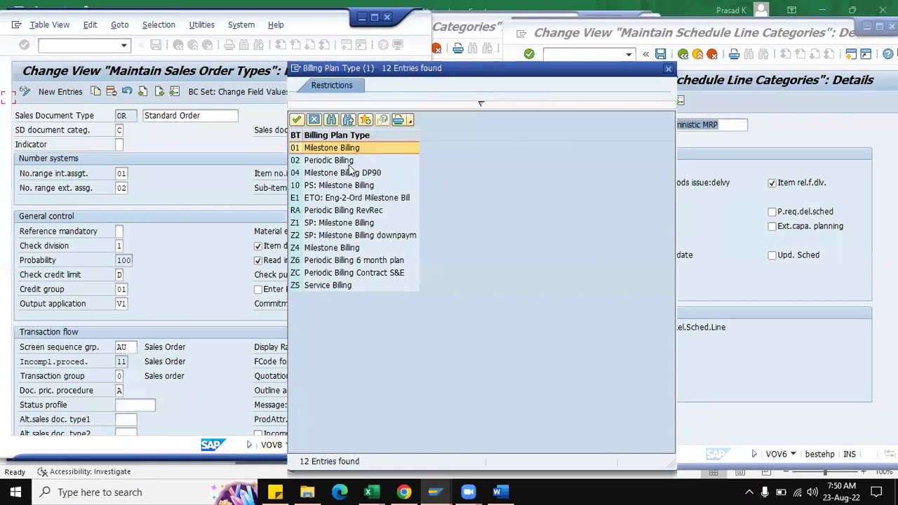
pyautogui.click(326, 160)
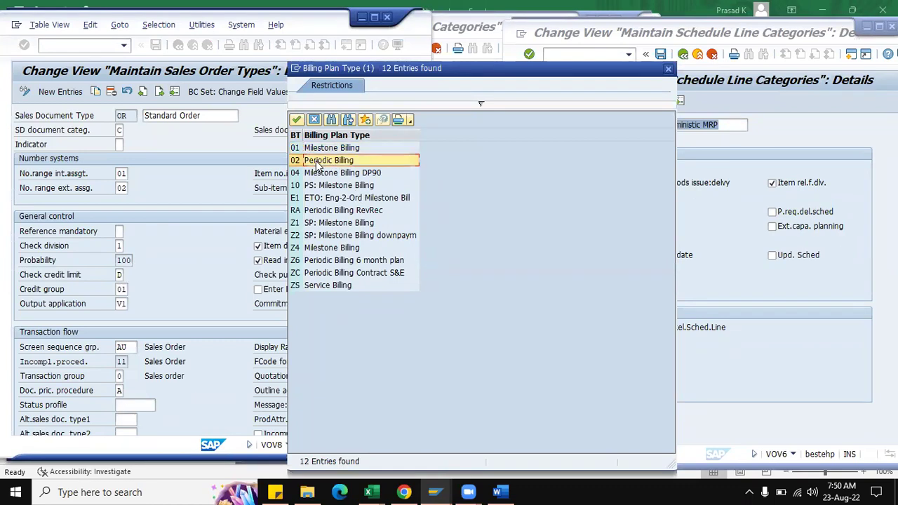
pyautogui.click(668, 68)
# Examine the Lead time in days field in the requested delivery date section of document type OR
pyautogui.scroll(-5, 416, 292)
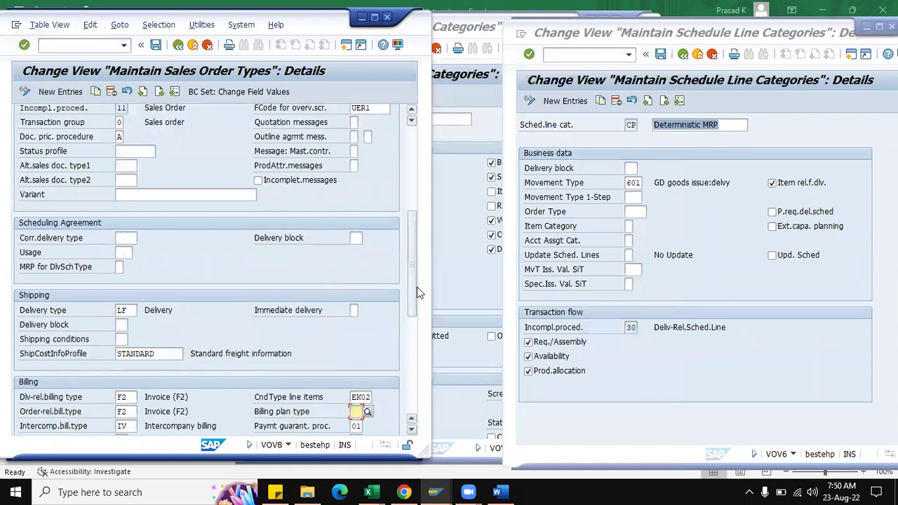
pyautogui.scroll(-4, 412, 289)
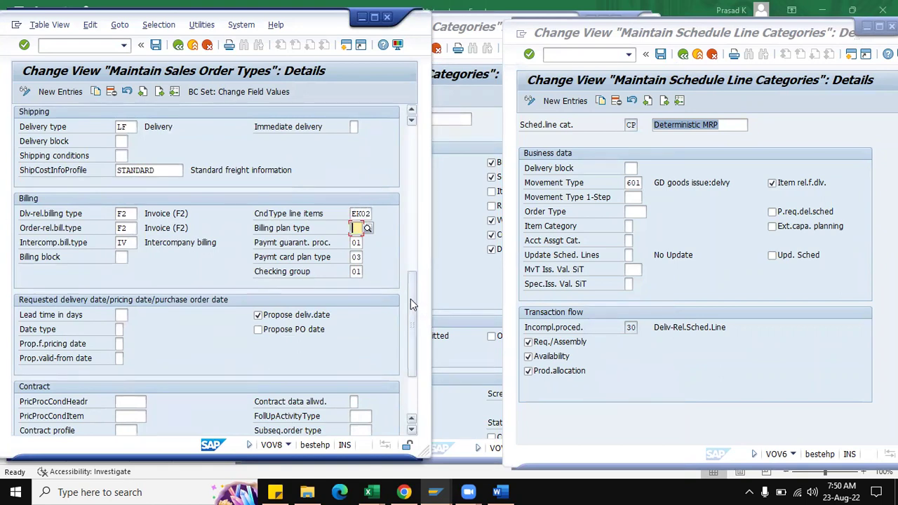
pyautogui.scroll(-1, 410, 298)
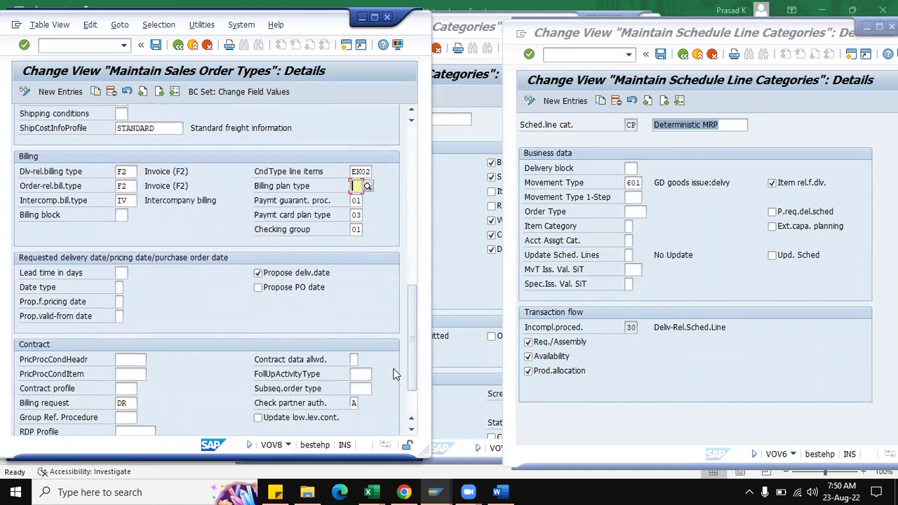
pyautogui.scroll(-1, 411, 338)
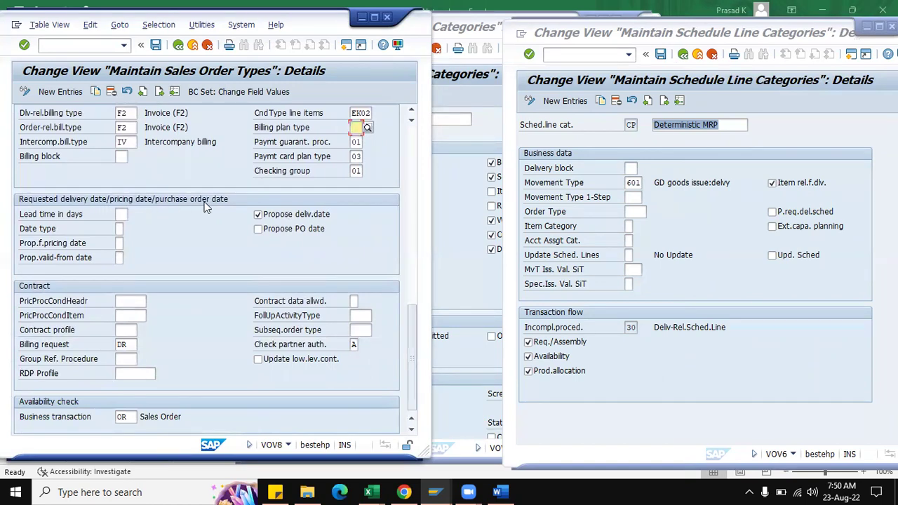
pyautogui.click(122, 213)
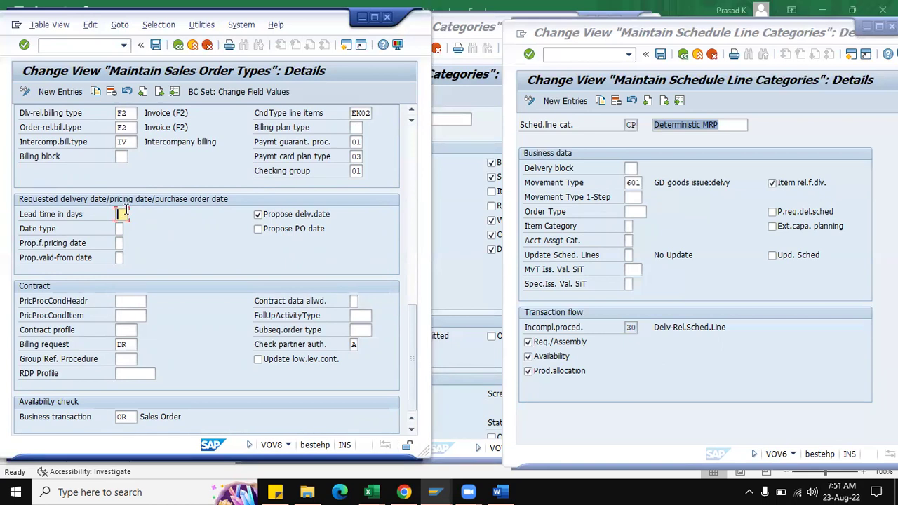
# Look through the possible Date type values for the requested delivery date and close the list without choosing one
pyautogui.click(120, 227)
pyautogui.click(126, 229)
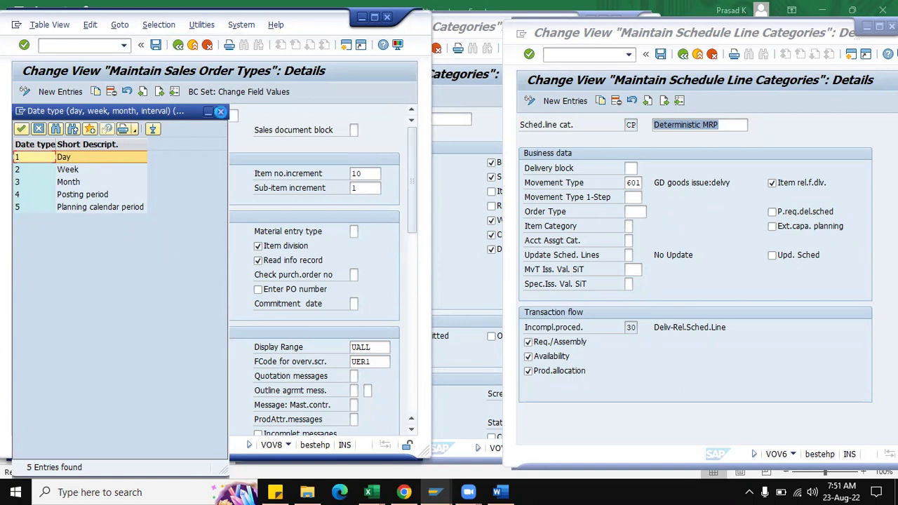
pyautogui.click(221, 114)
# Examine the Lead time in days and Propose deliv.date settings together, and return to the header fields of document type OR
pyautogui.scroll(-3, 174, 299)
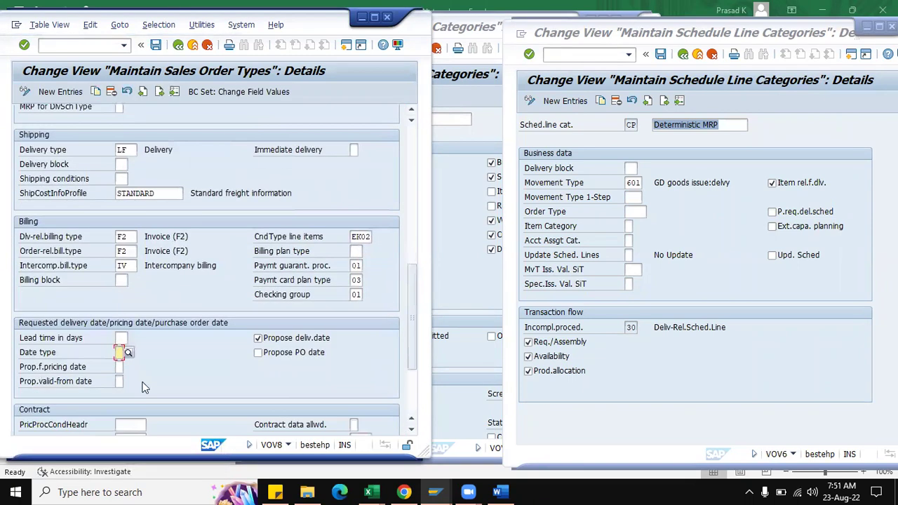
pyautogui.scroll(-2, 116, 330)
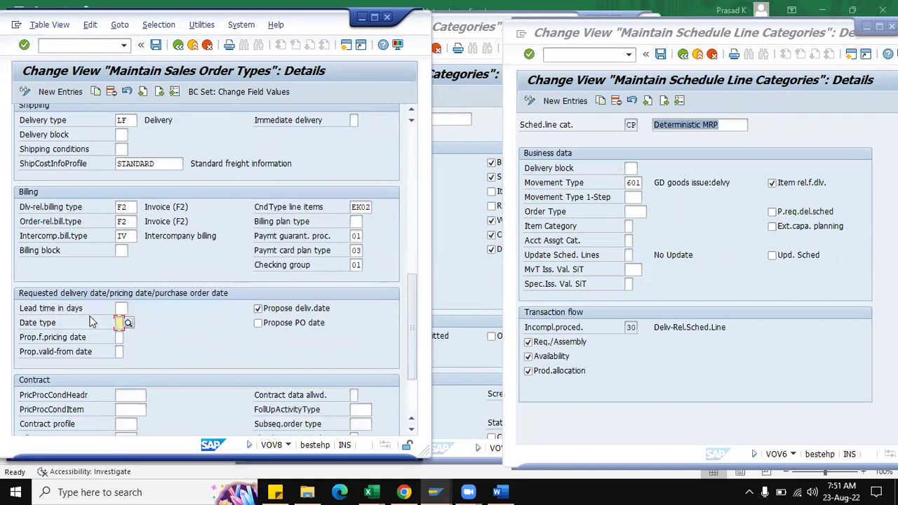
pyautogui.click(119, 309)
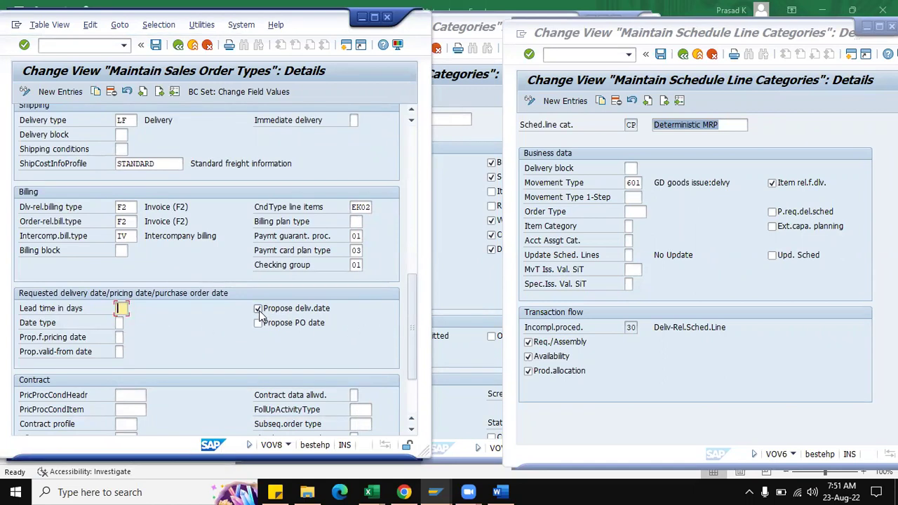
pyautogui.click(258, 309)
pyautogui.scroll(-1, 335, 317)
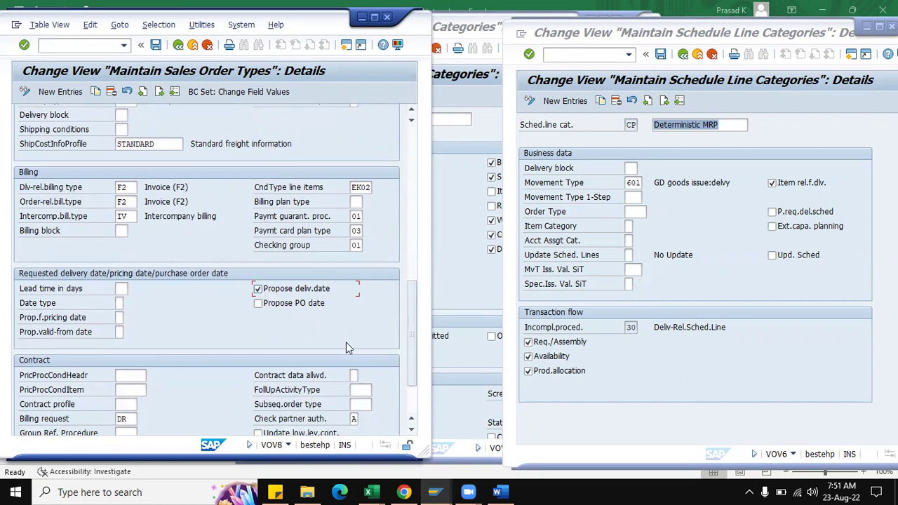
pyautogui.scroll(-1, 330, 294)
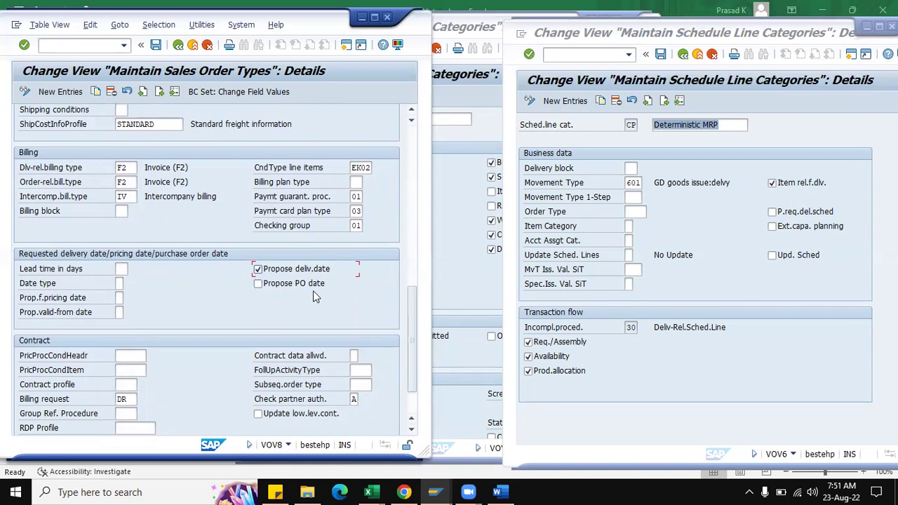
pyautogui.scroll(3, 316, 294)
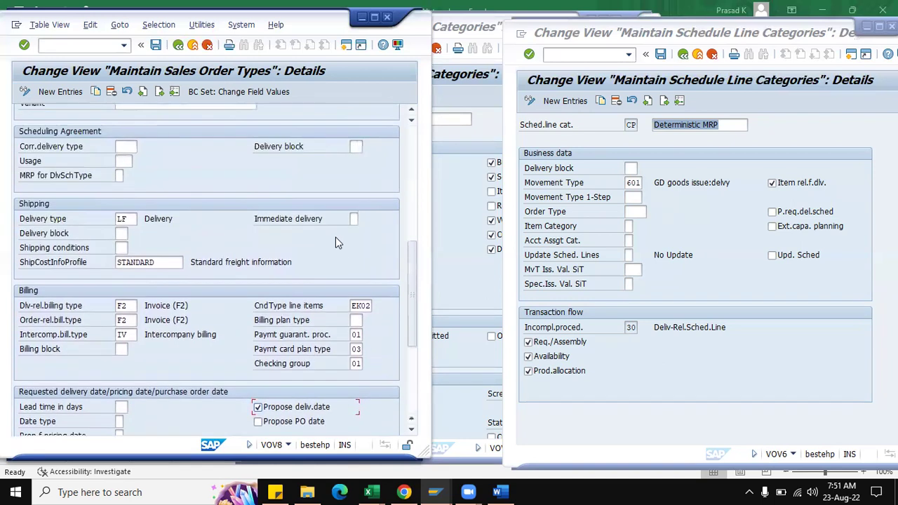
pyautogui.scroll(3, 378, 238)
pyautogui.scroll(3, 409, 175)
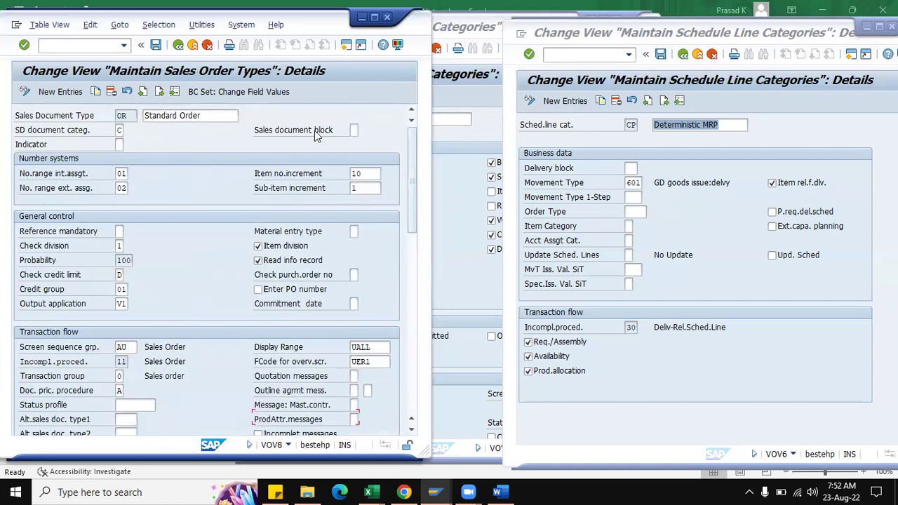
# Switch to the item category TAN details in VOV7, review the possible Item Type values and close the list without choosing one
pyautogui.click(453, 232)
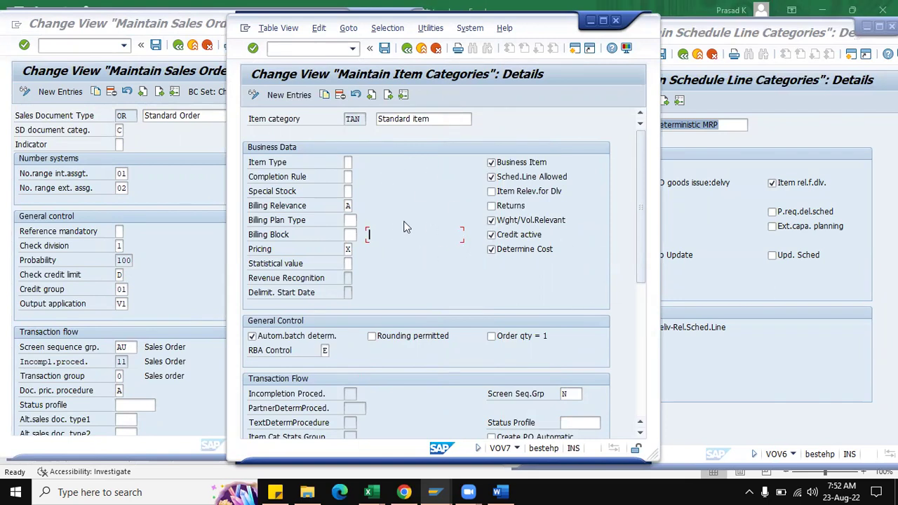
pyautogui.click(360, 120)
pyautogui.click(347, 162)
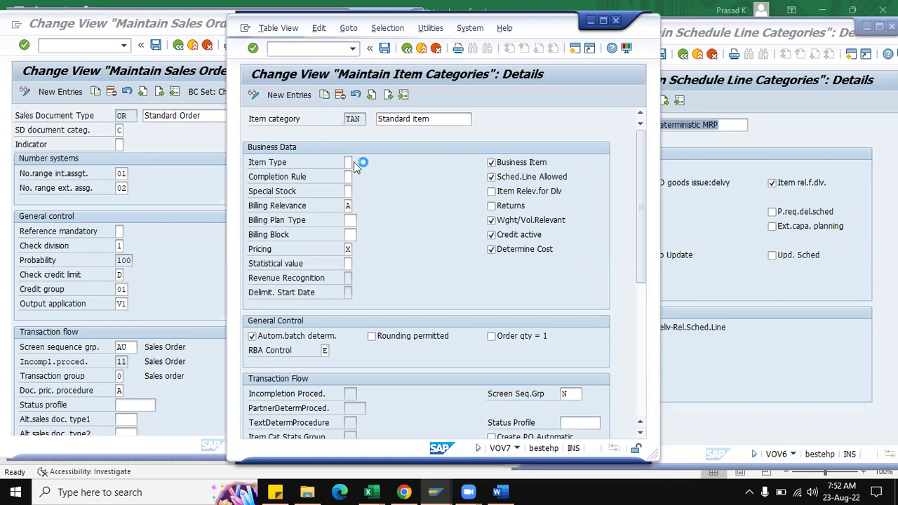
pyautogui.click(354, 164)
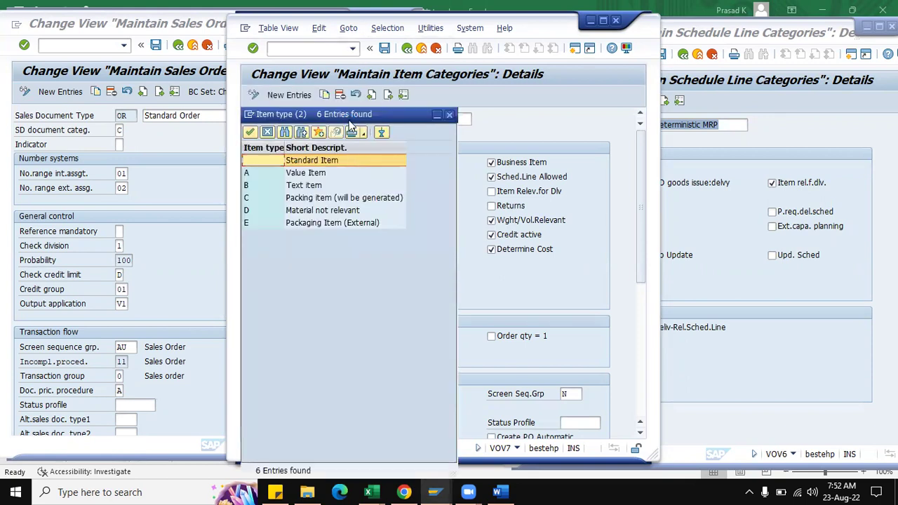
pyautogui.moveTo(351, 120); pyautogui.dragTo(512, 115)
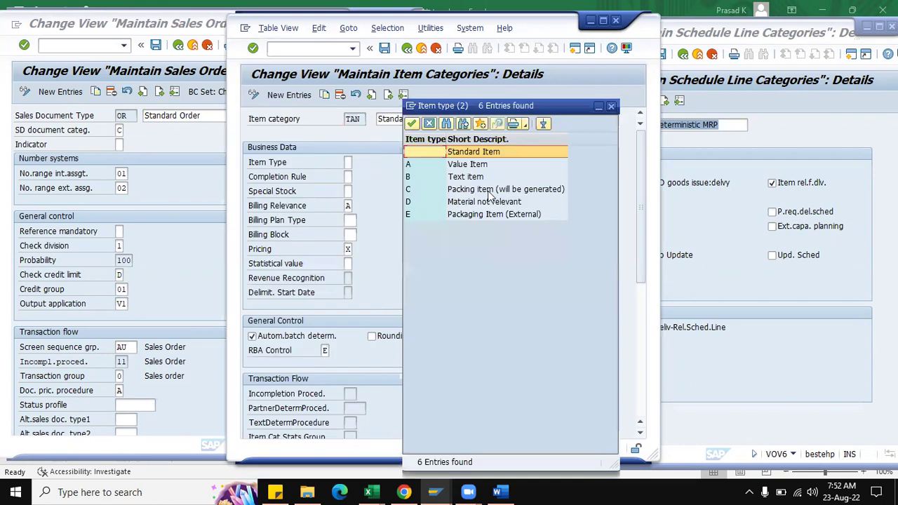
pyautogui.click(456, 166)
pyautogui.click(452, 179)
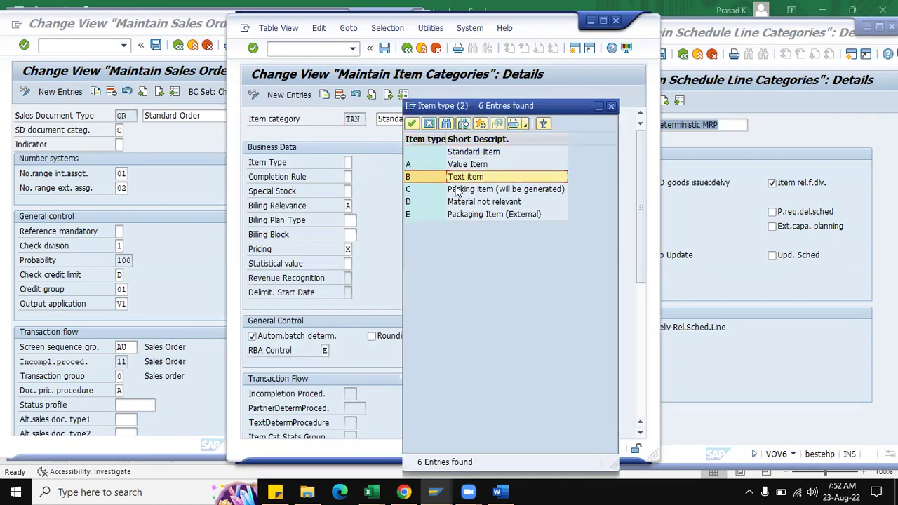
pyautogui.click(463, 154)
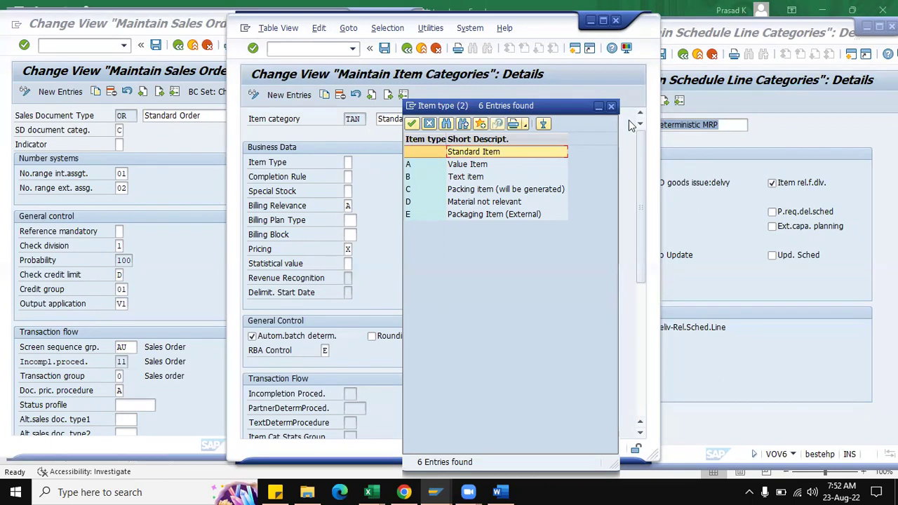
pyautogui.click(611, 106)
# Read the field help for Completion Rule in item category TAN and close it
pyautogui.click(347, 177)
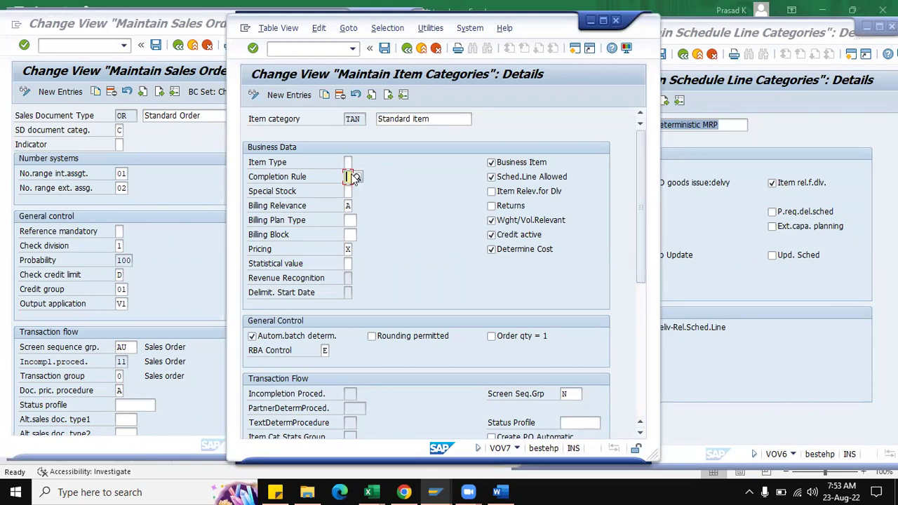
pyautogui.click(326, 181)
pyautogui.press('F1')
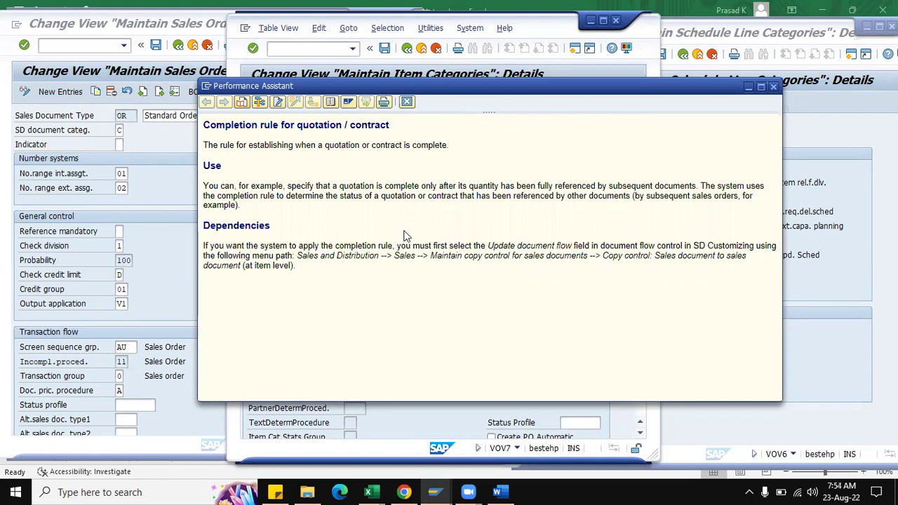
pyautogui.click(773, 84)
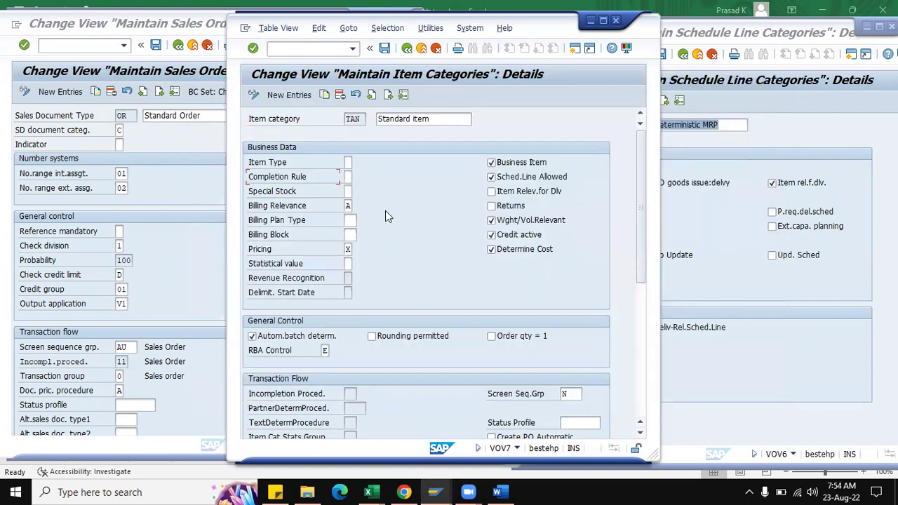
# Review the possible Special Stock indicators, pointing out W Consignment (cust.) and E Orders on hand, and close the list without choosing one
pyautogui.click(348, 192)
pyautogui.click(356, 191)
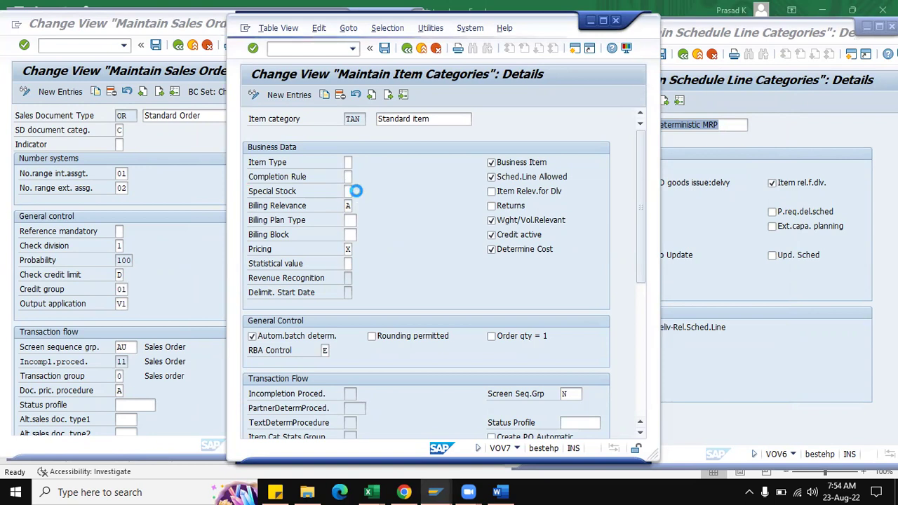
pyautogui.click(380, 309)
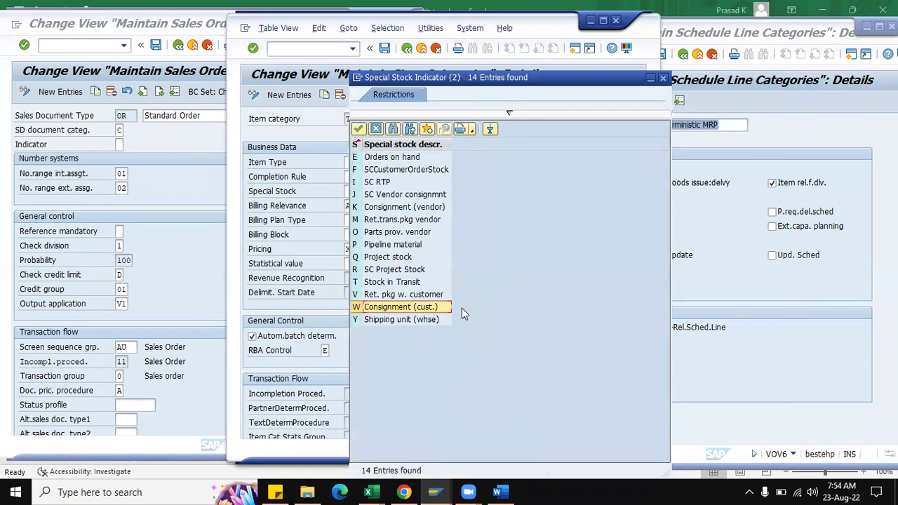
pyautogui.click(390, 158)
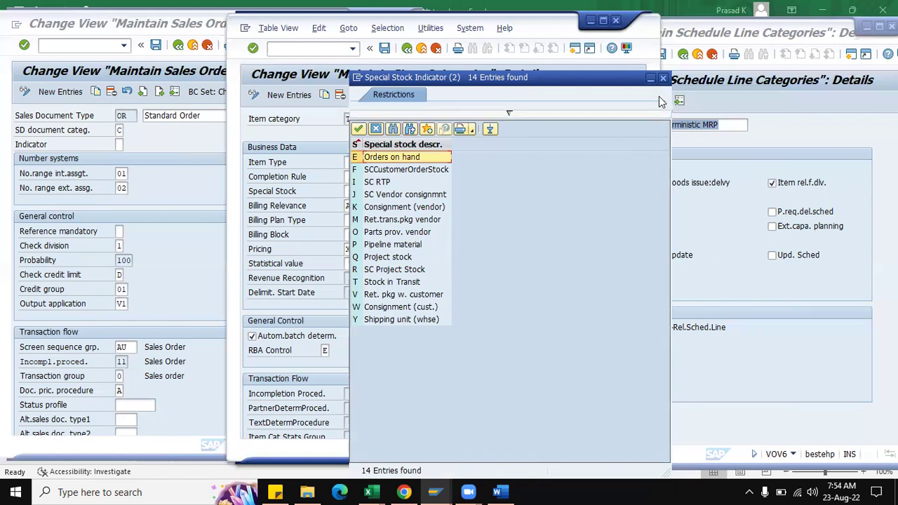
pyautogui.click(660, 79)
pyautogui.click(347, 191)
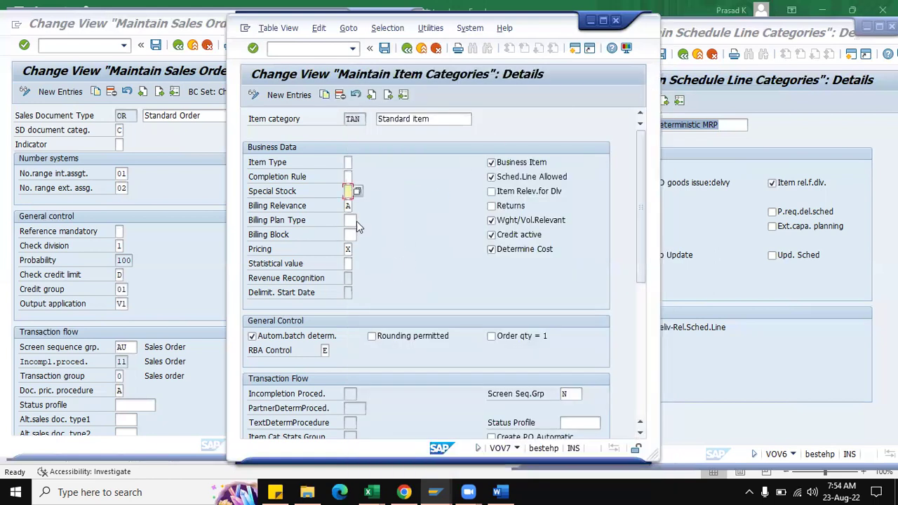
# Review the possible Billing Relevance values, pointing out A Delivery-related billing document, and close the list without choosing one
pyautogui.click(348, 205)
pyautogui.press('Return')
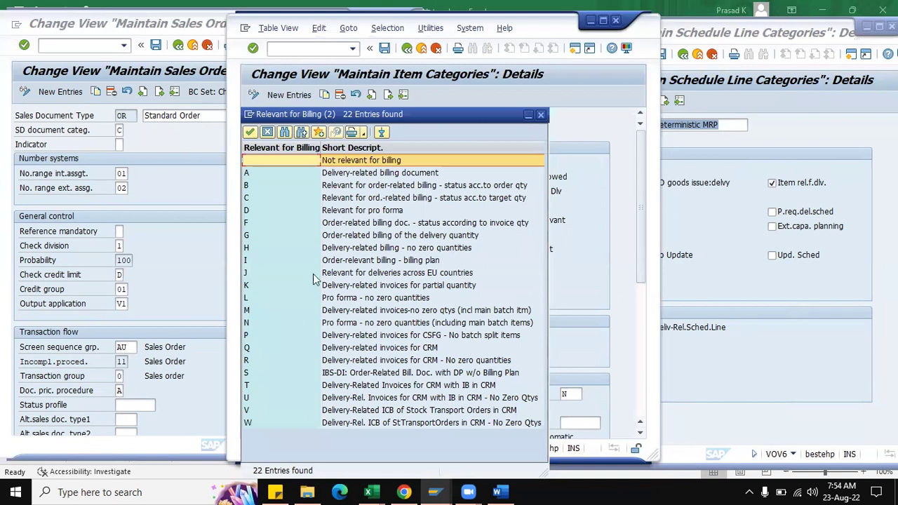
pyautogui.click(357, 175)
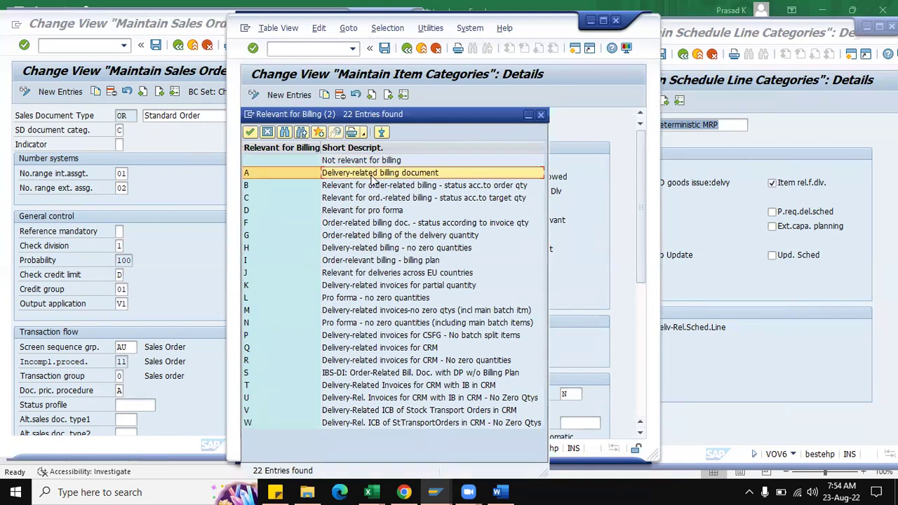
pyautogui.click(541, 114)
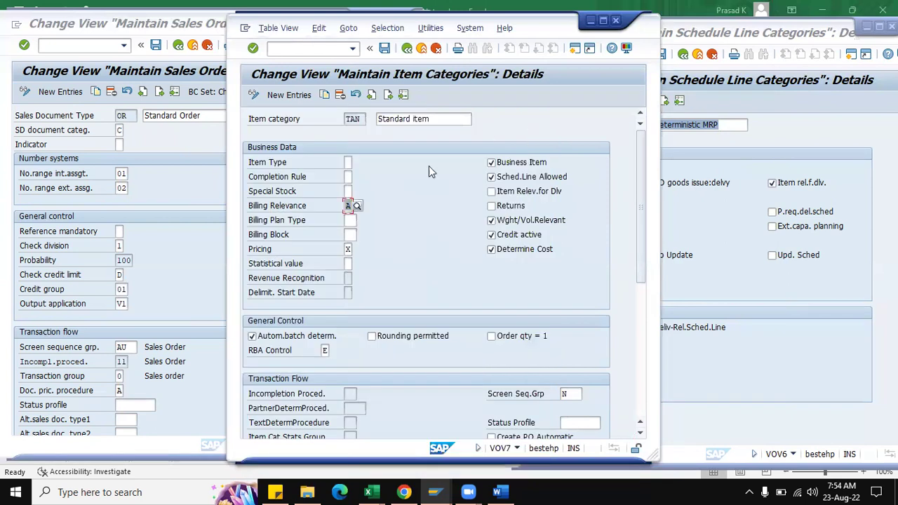
# Look through the Billing Plan Type values of item category TAN, pointing out 02 Periodic Billing, and close the list without choosing one
pyautogui.click(353, 220)
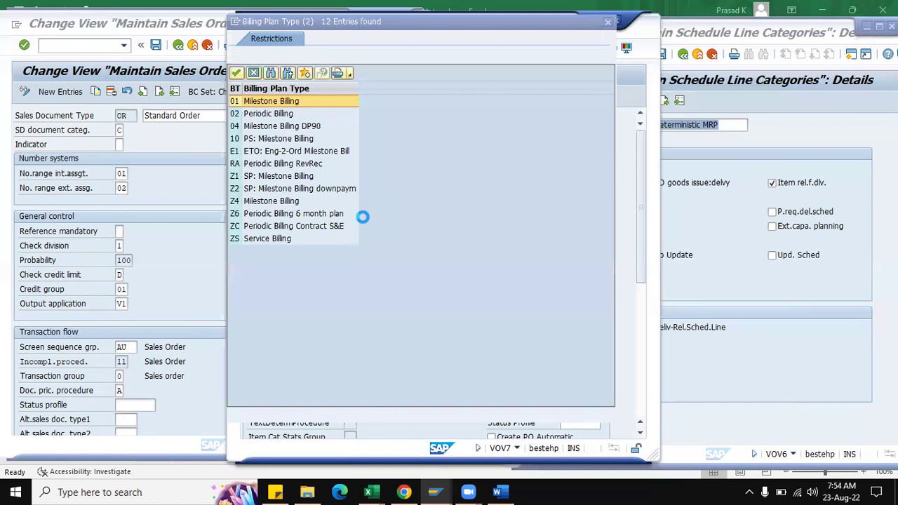
pyautogui.click(278, 114)
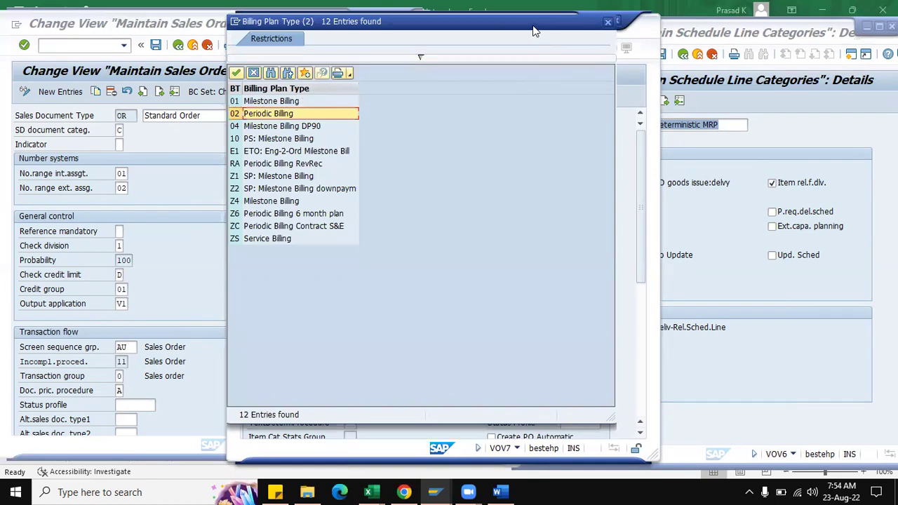
pyautogui.click(615, 47)
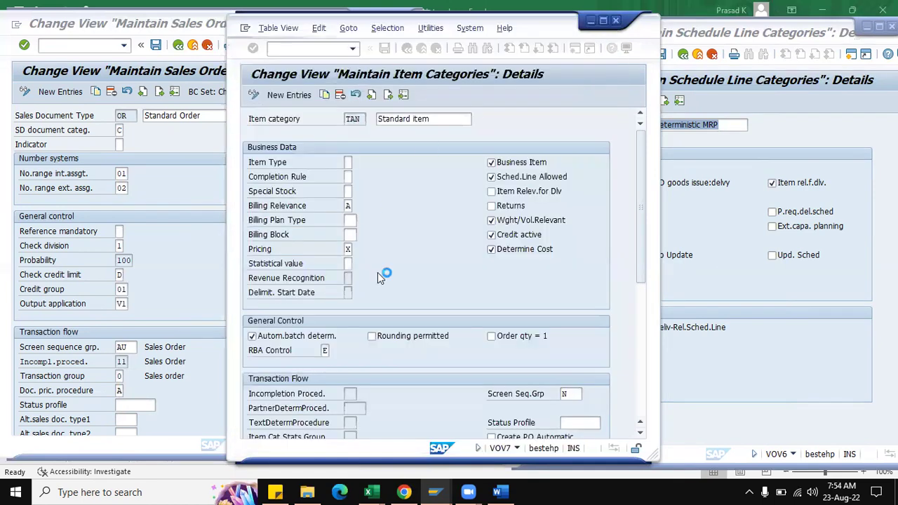
# Review the possible Billing Block values, pointing out 08 Check credit memo and 09 Check debit memo, and close the list without choosing one
pyautogui.click(350, 235)
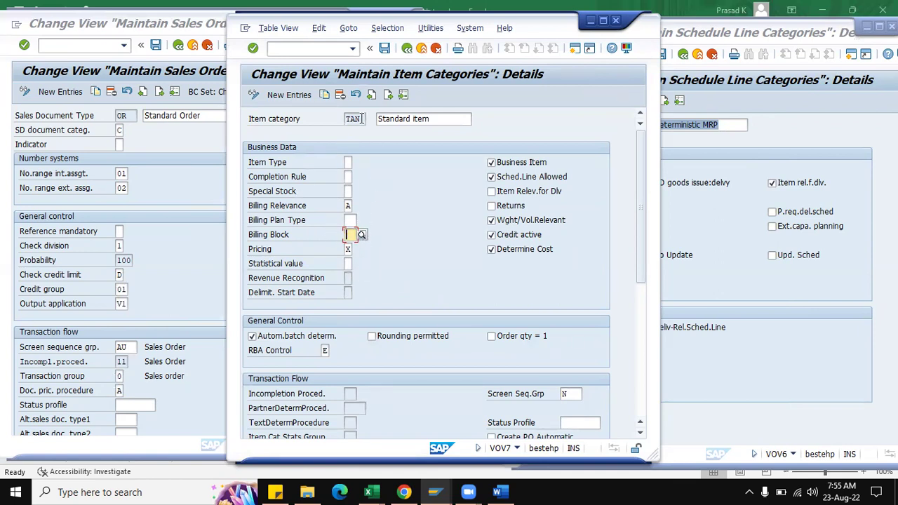
pyautogui.click(361, 236)
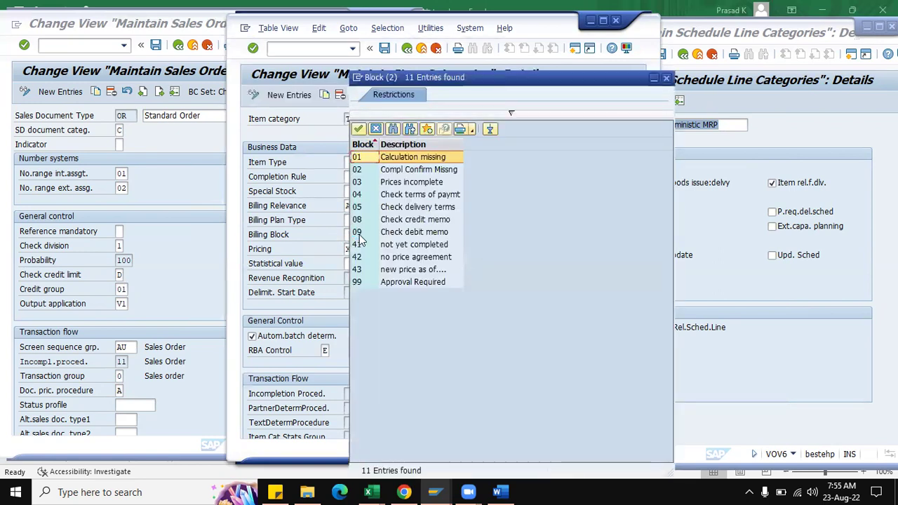
pyautogui.click(389, 220)
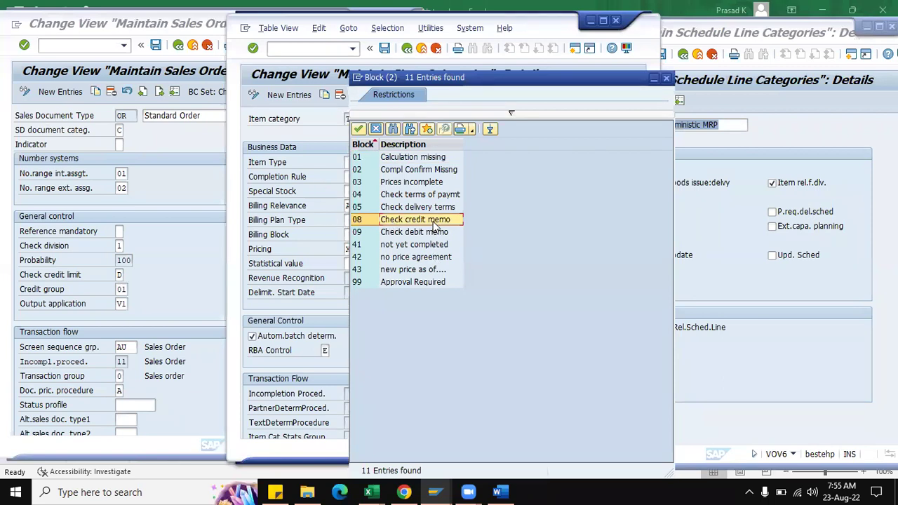
pyautogui.click(394, 234)
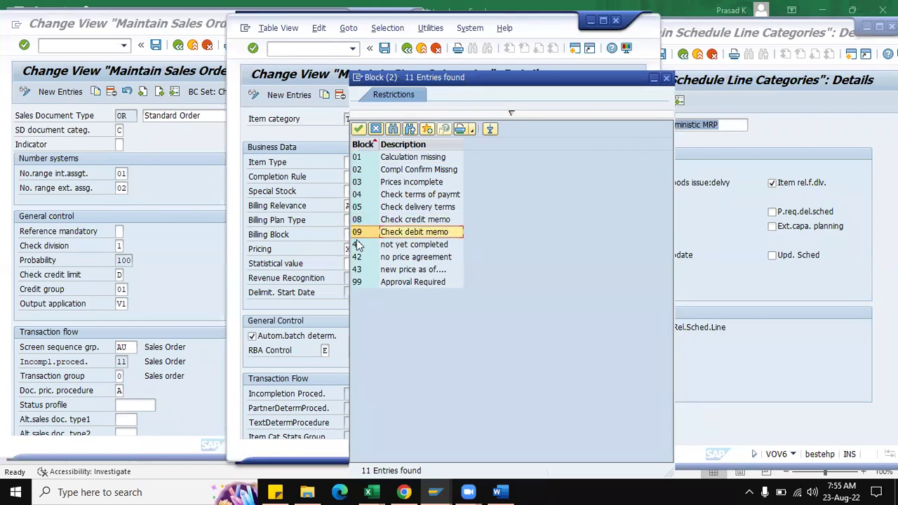
pyautogui.click(665, 78)
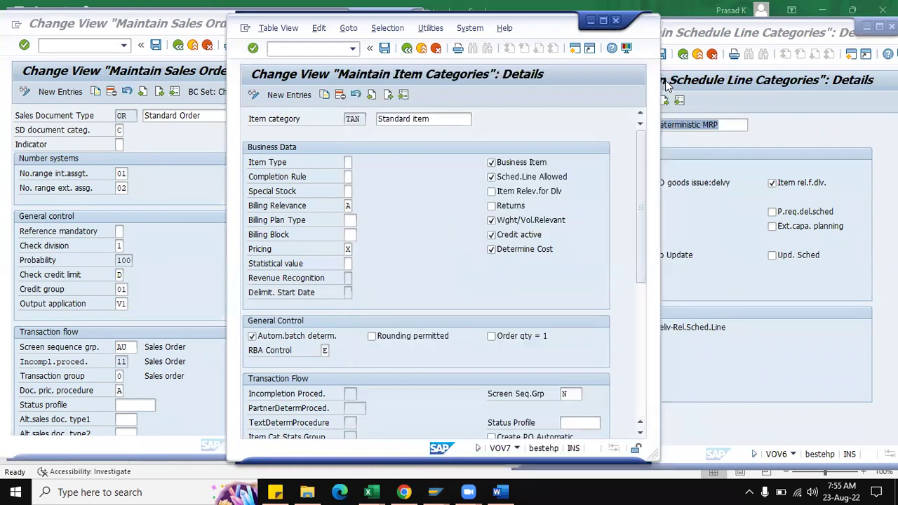
# Review the possible Pricing values, pointing out B Pricing for free goods and X Pricing standard, and close the list without choosing one
pyautogui.click(347, 249)
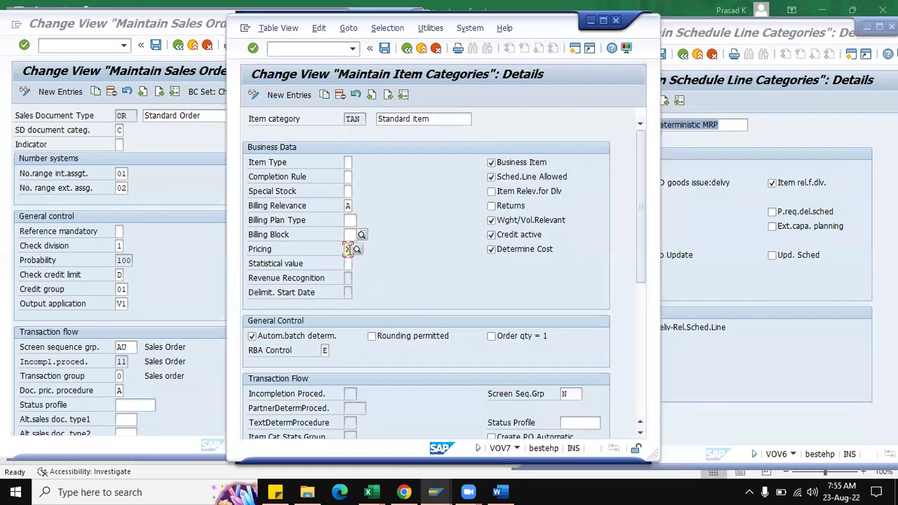
pyautogui.click(358, 249)
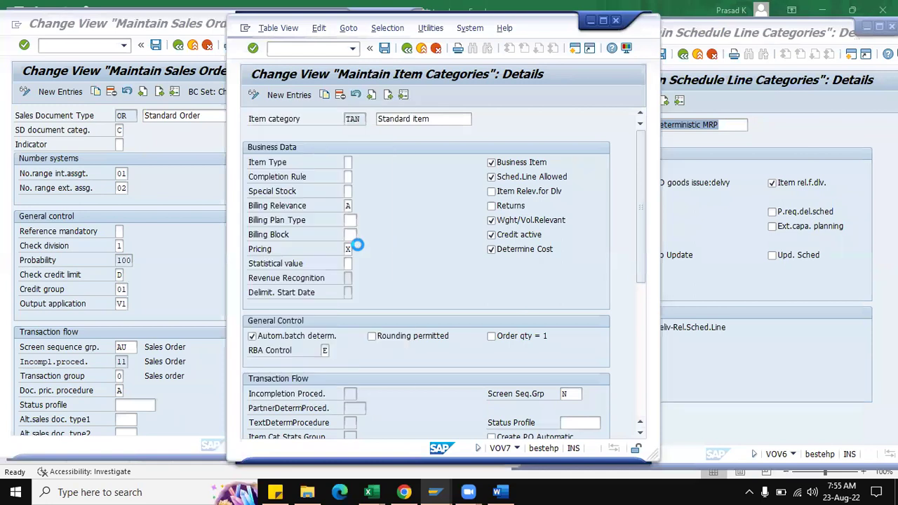
pyautogui.moveTo(376, 113); pyautogui.dragTo(545, 112)
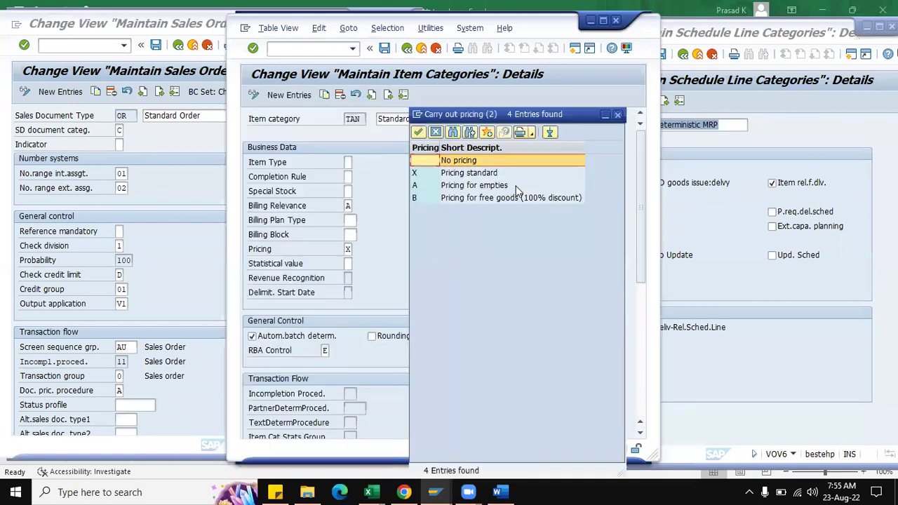
pyautogui.click(457, 198)
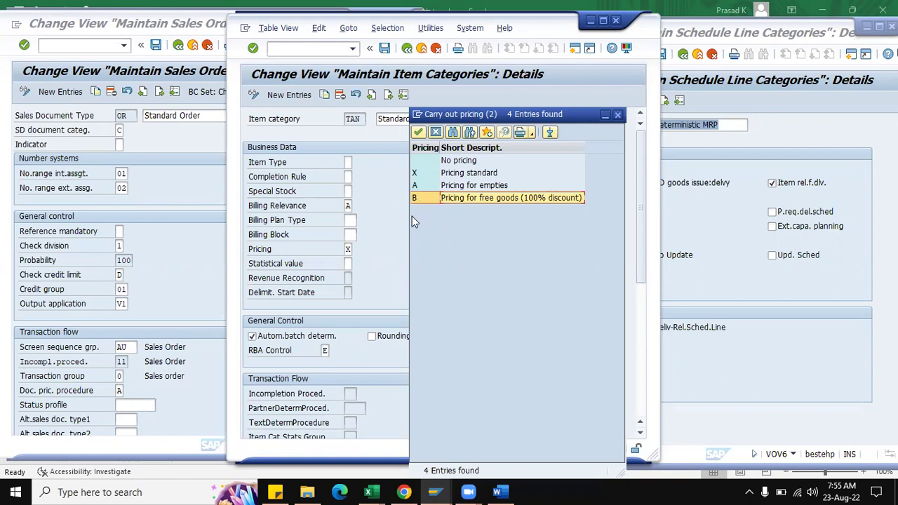
pyautogui.click(457, 174)
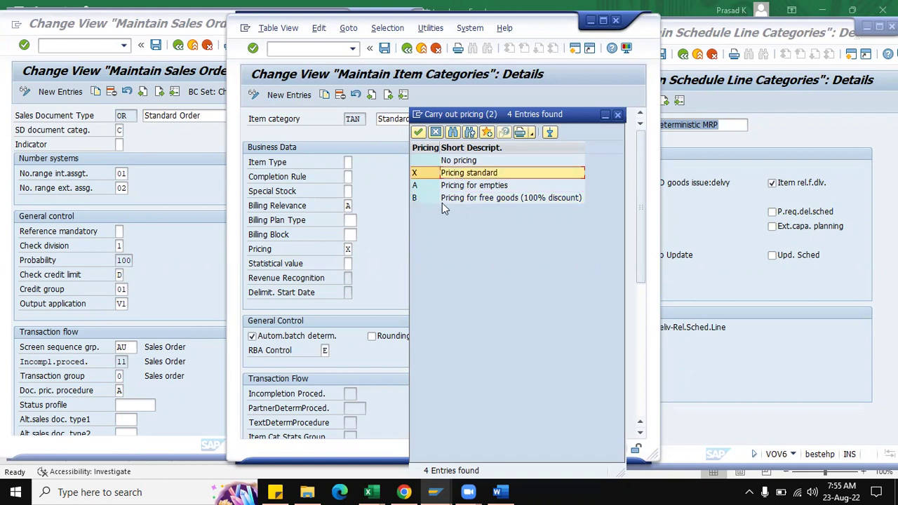
pyautogui.click(616, 115)
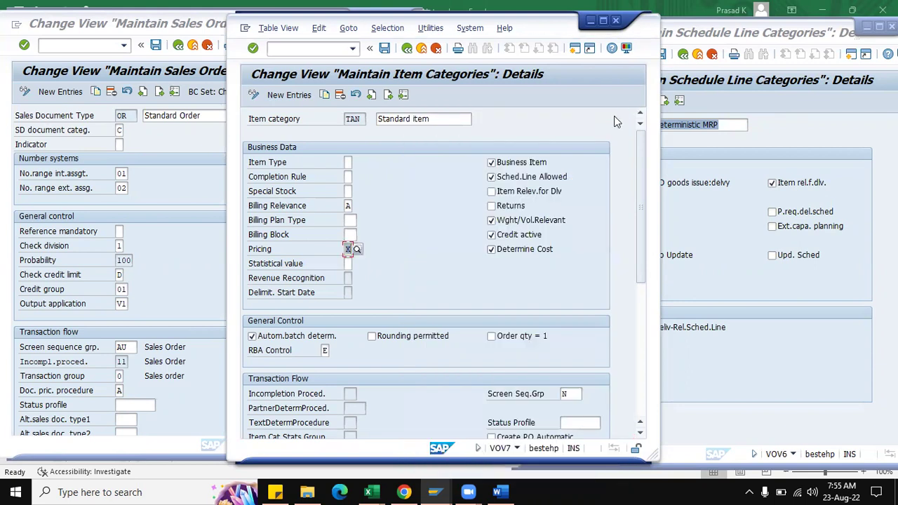
# Examine the Sched.Line Allowed setting together with the item category TAN key and its Standard Item description
pyautogui.click(519, 180)
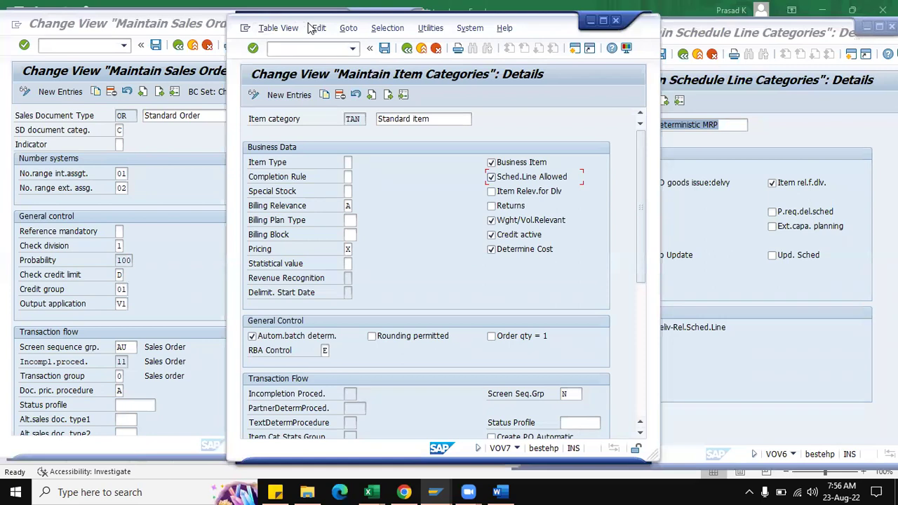
pyautogui.moveTo(308, 26); pyautogui.dragTo(232, 29)
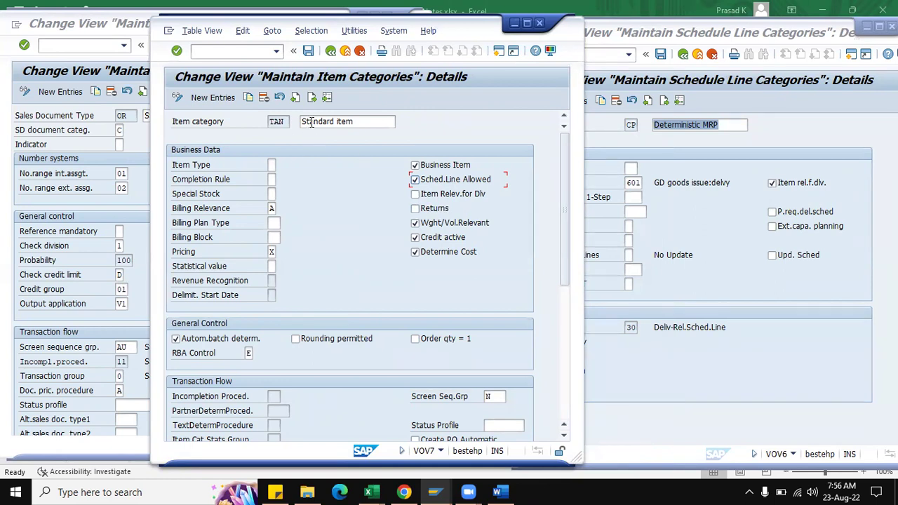
pyautogui.moveTo(287, 121); pyautogui.dragTo(268, 122)
pyautogui.click(375, 121)
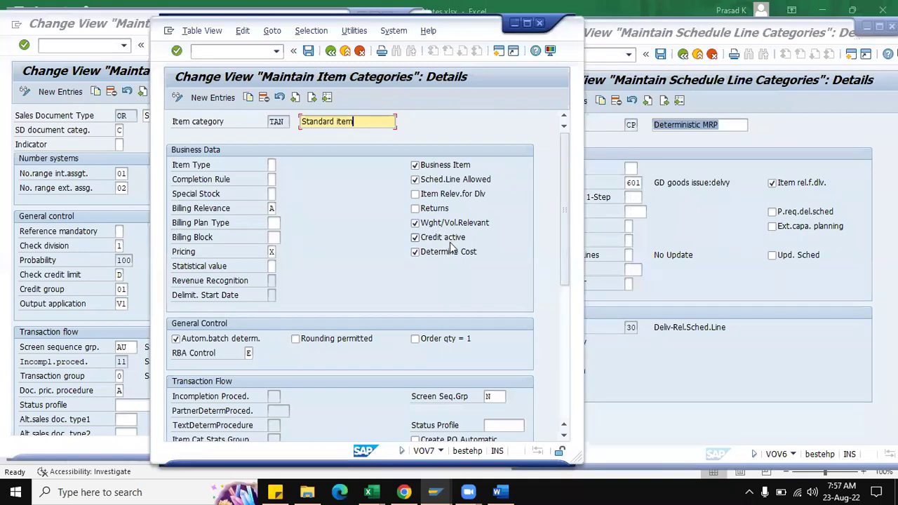
# Examine the Credit active and Determine Cost settings of item category TAN, and the General Control and Transaction Flow sections below them
pyautogui.click(453, 242)
pyautogui.click(452, 241)
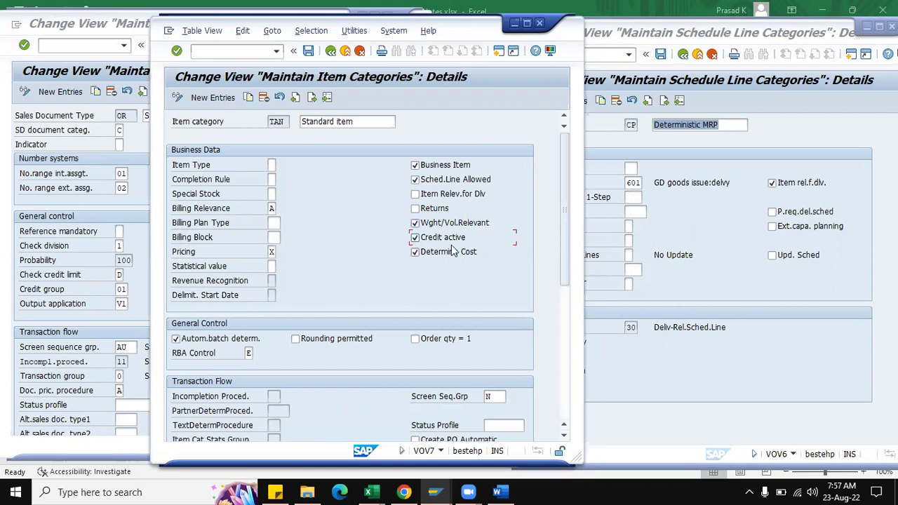
pyautogui.click(415, 251)
pyautogui.moveTo(564, 229); pyautogui.dragTo(565, 287)
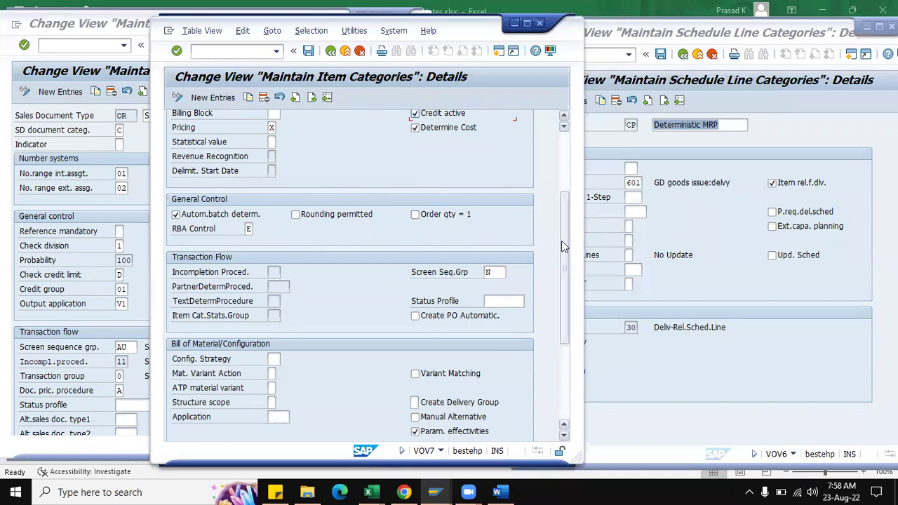
# Dismiss the broken-connection error without viewing its details and reopen the connection to the EH7 system
pyautogui.moveTo(559, 244); pyautogui.dragTo(574, 323)
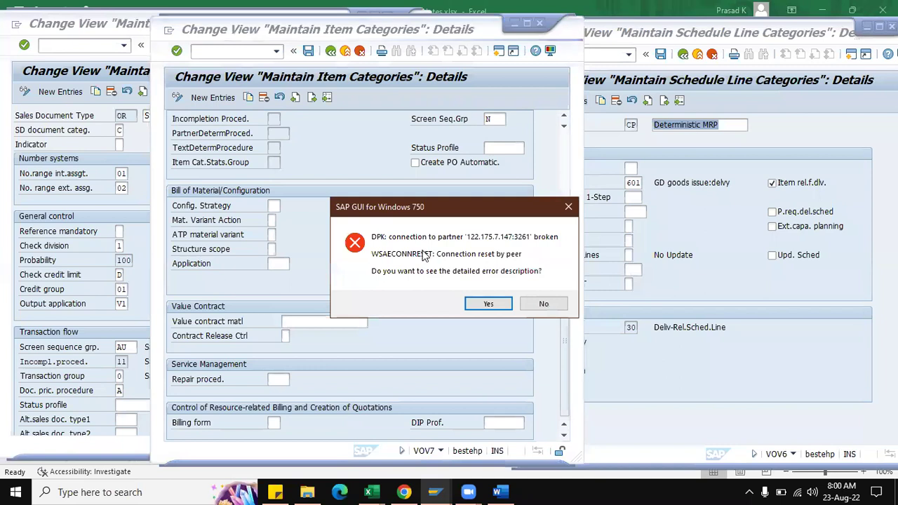
pyautogui.click(542, 305)
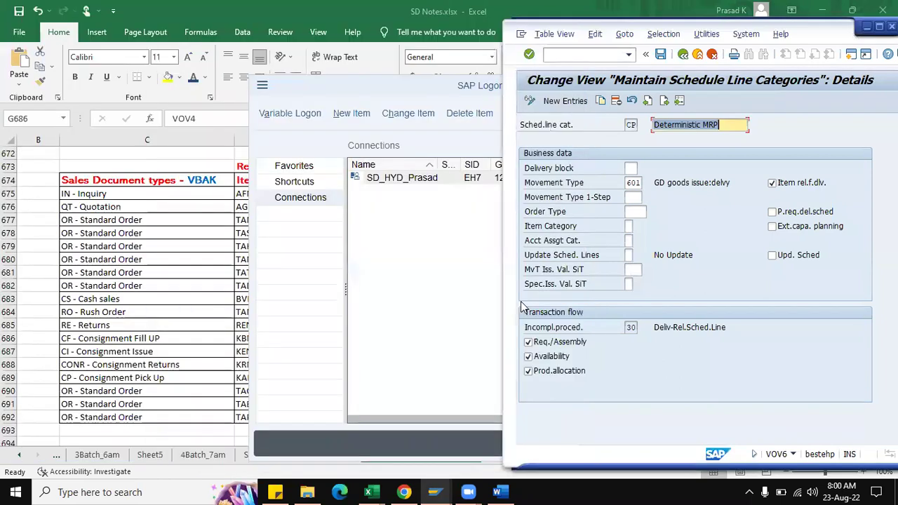
pyautogui.doubleClick(400, 180)
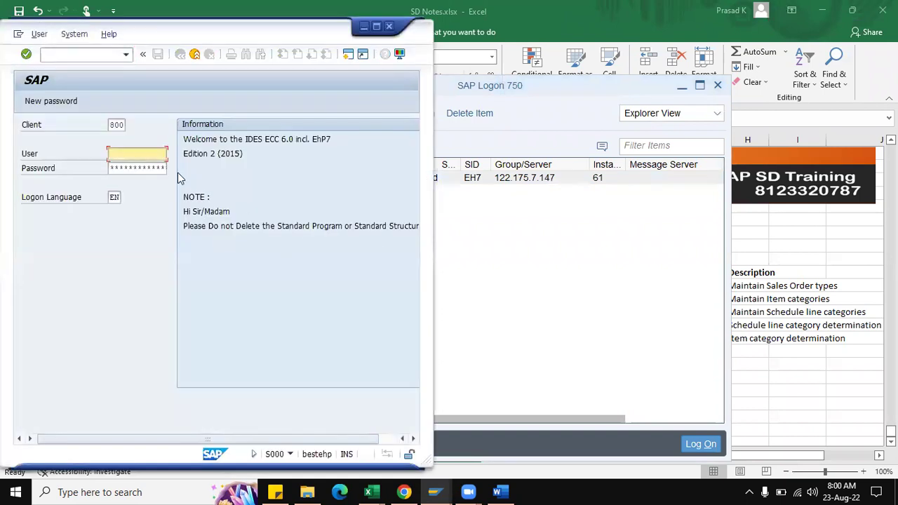
# Try to log on to client 800 with the previously used user name and the account password
pyautogui.click(116, 154)
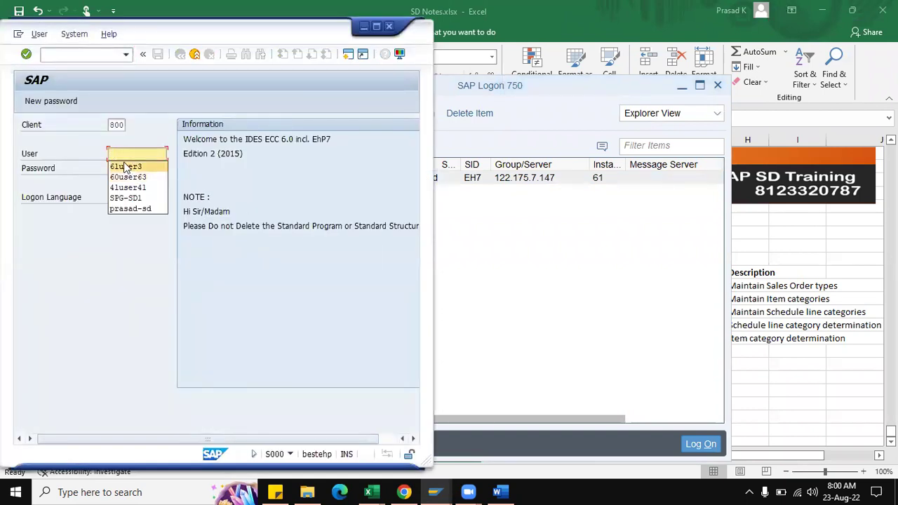
pyautogui.click(126, 167)
pyautogui.press('Tab')
pyautogui.write('***********')
pyautogui.press('Return')
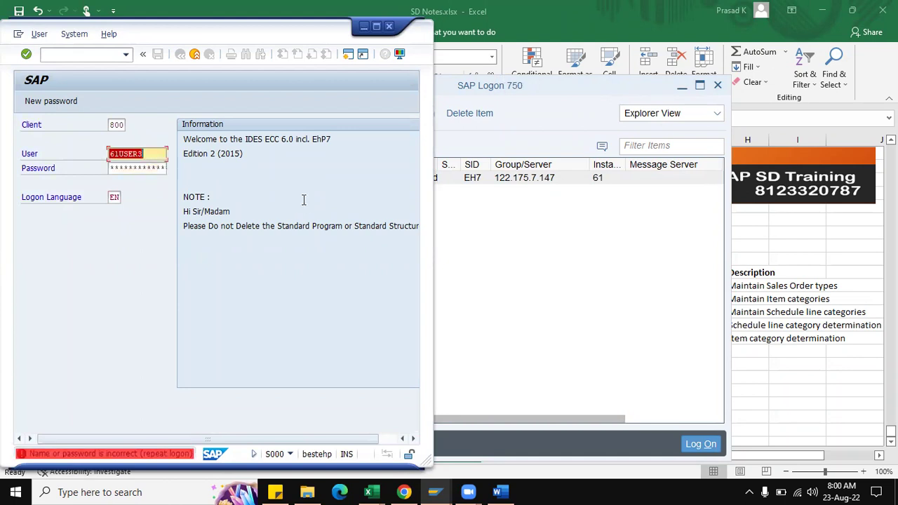
# Re-enter the account password, log on and acknowledge the information message about logon attempts
pyautogui.press('Tab')
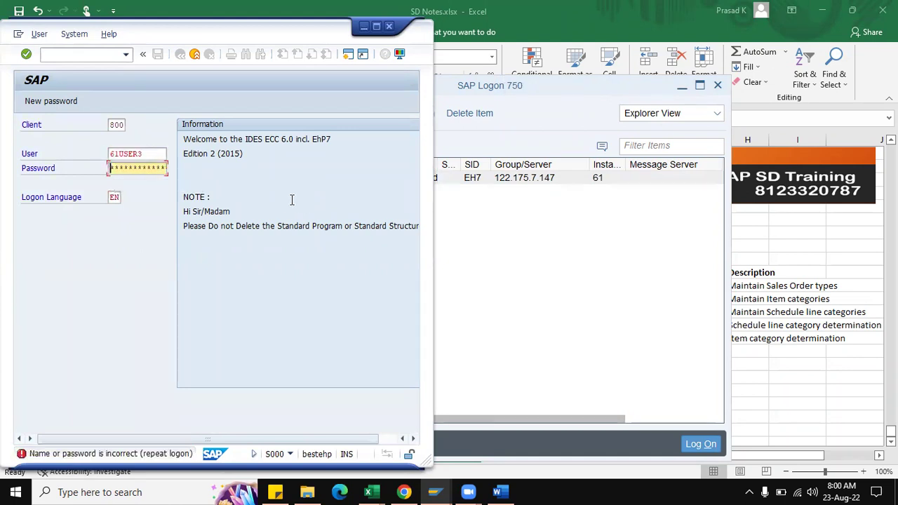
pyautogui.write('**********')
pyautogui.press('Return')
pyautogui.click(74, 386)
pyautogui.click(416, 467)
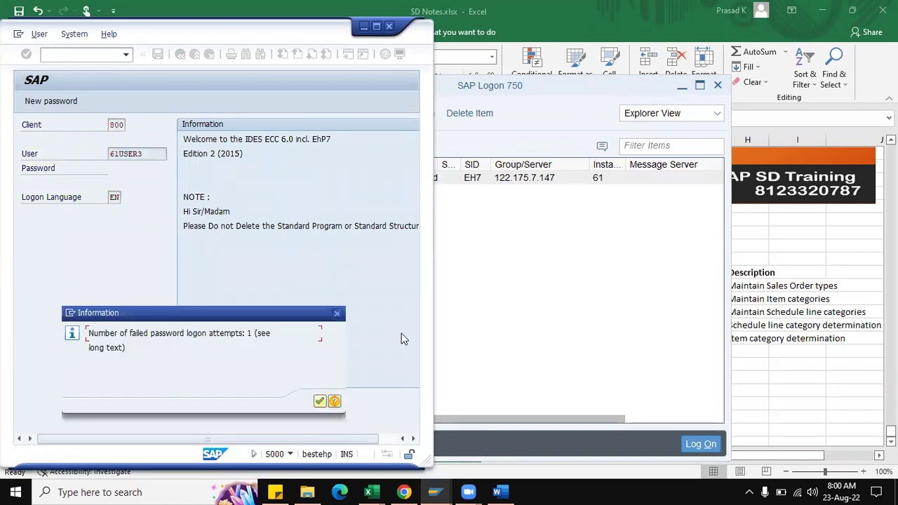
pyautogui.click(319, 402)
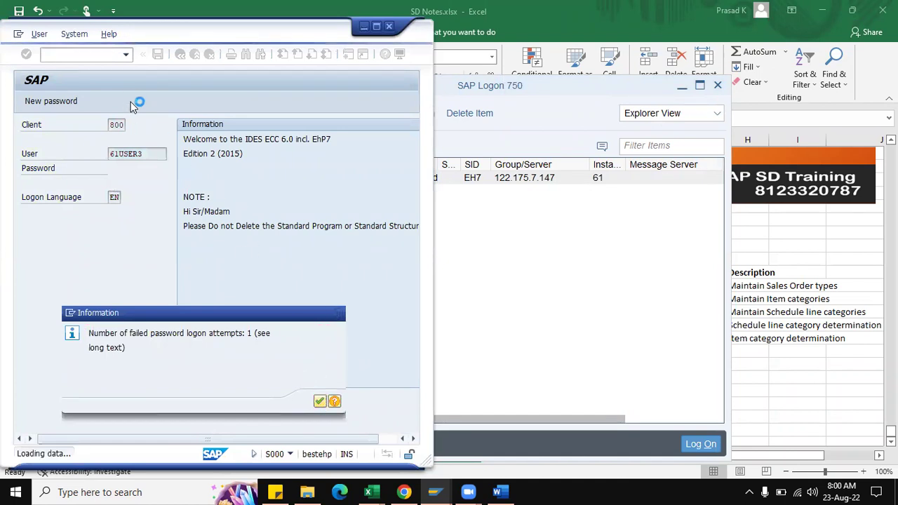
# Run transaction VOV7 and position the item category list at TAN
pyautogui.write('vov4')
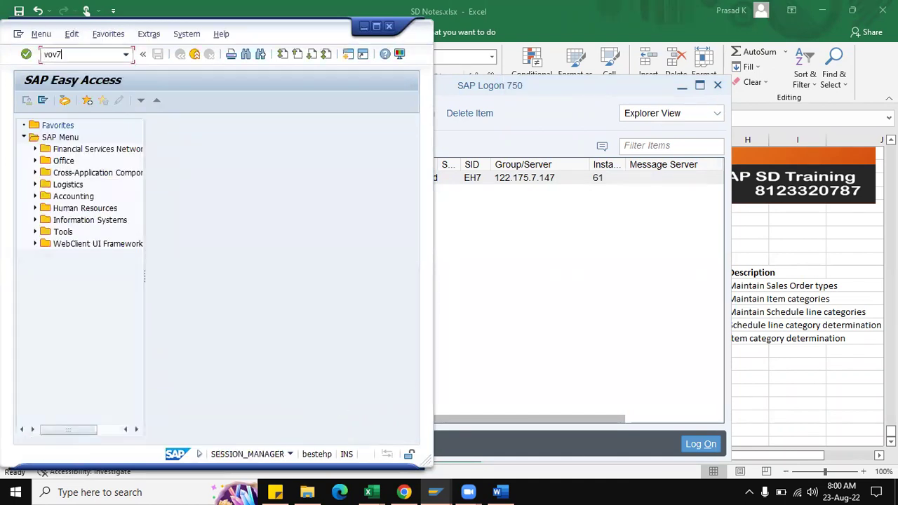
pyautogui.press('Return')
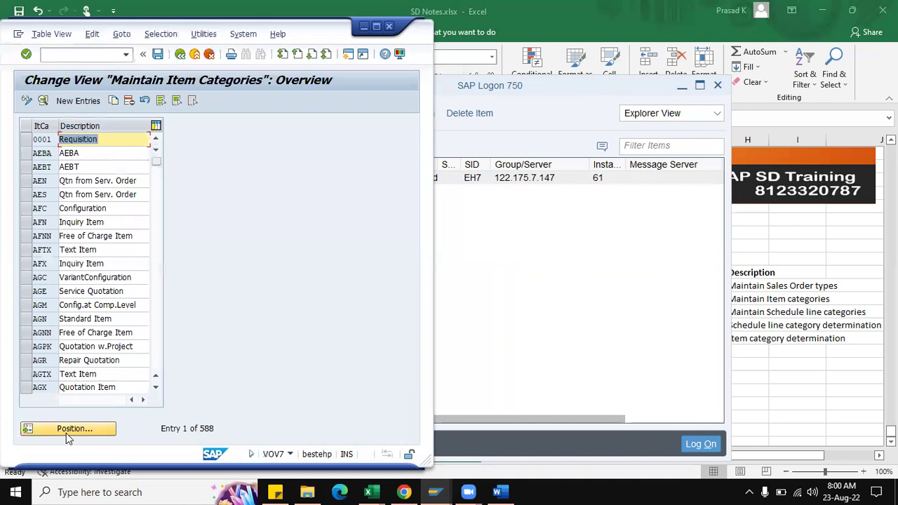
pyautogui.click(66, 430)
pyautogui.write('TAN')
pyautogui.press('Return')
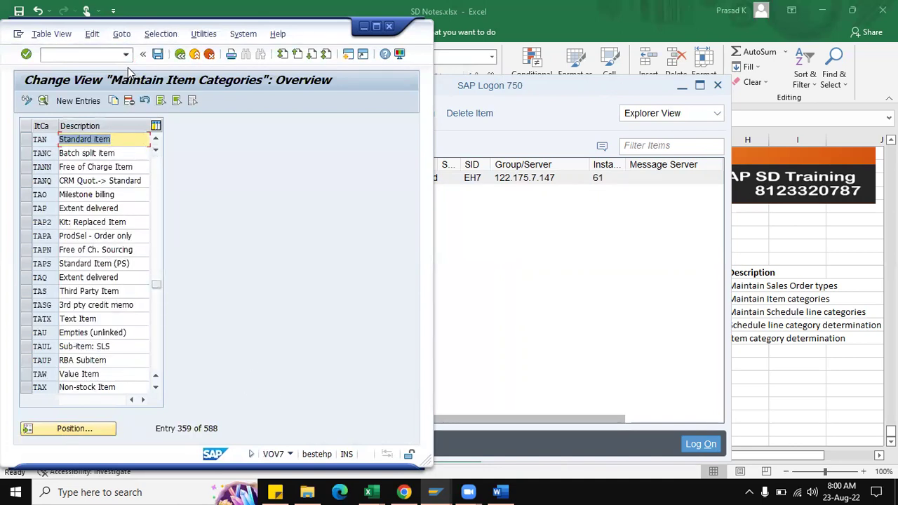
# In a new session, run VOV6, open schedule line category CP Deterministic MRP, and place its window beside the item categories
pyautogui.click(456, 119)
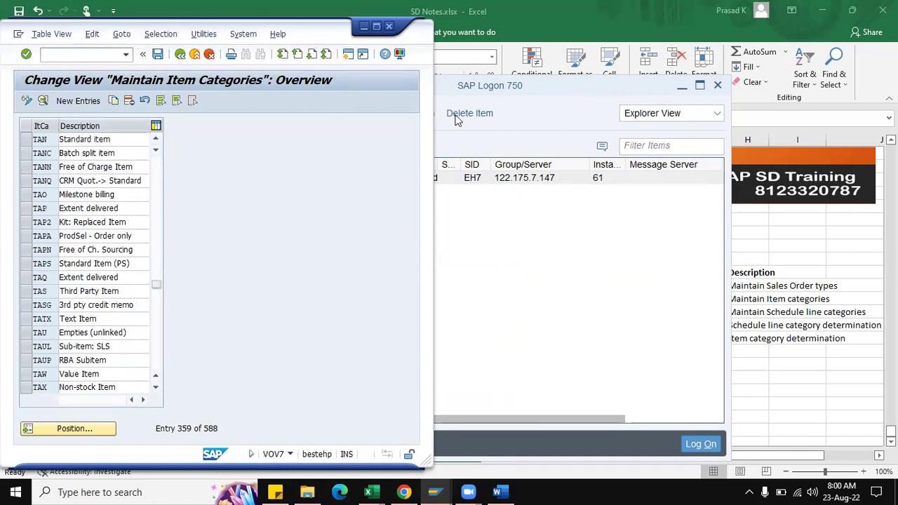
pyautogui.hotkey('ctrl', 'n')
pyautogui.write('vov6')
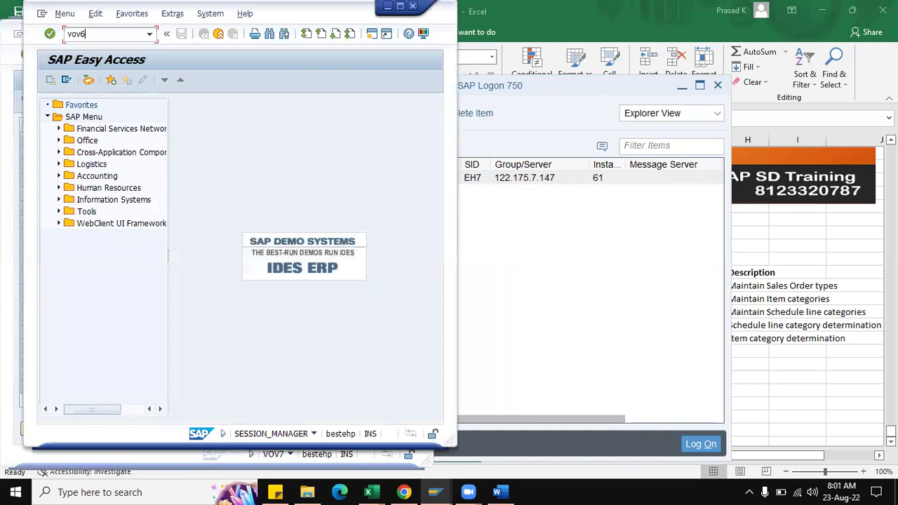
pyautogui.press('Return')
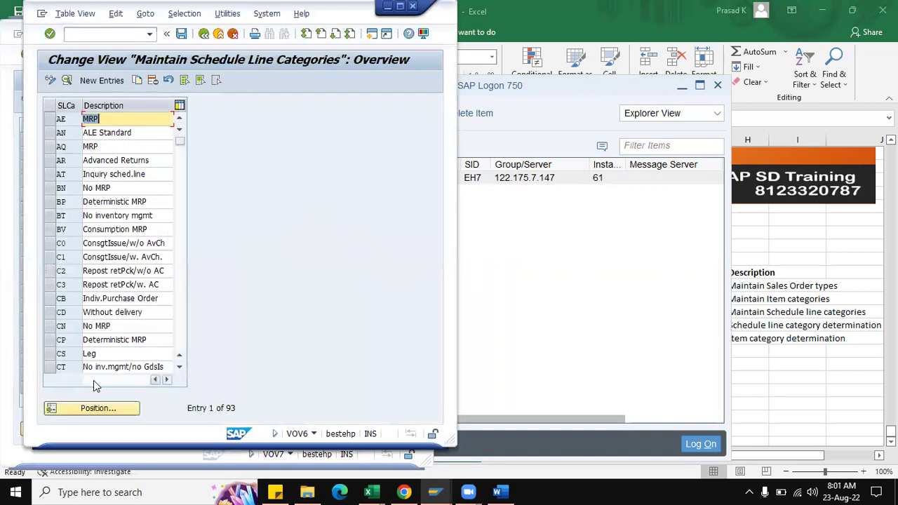
pyautogui.doubleClick(119, 341)
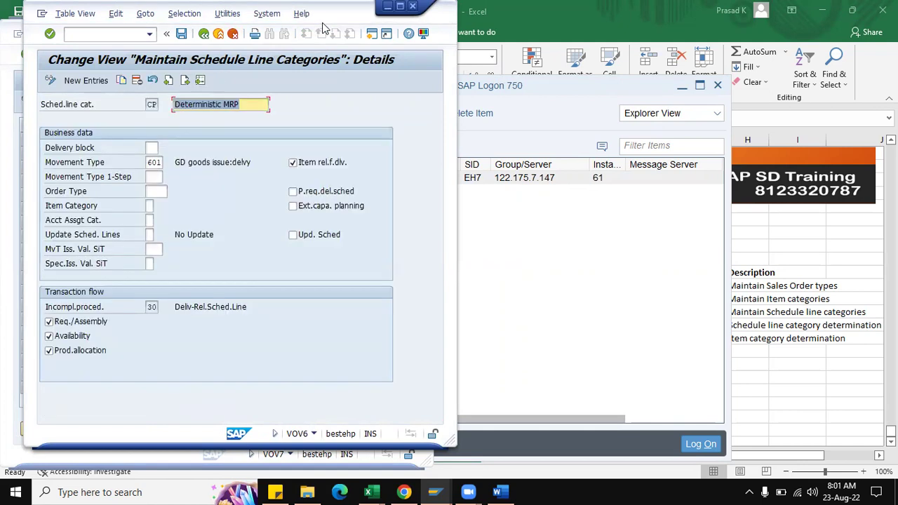
pyautogui.moveTo(322, 28); pyautogui.dragTo(679, 50)
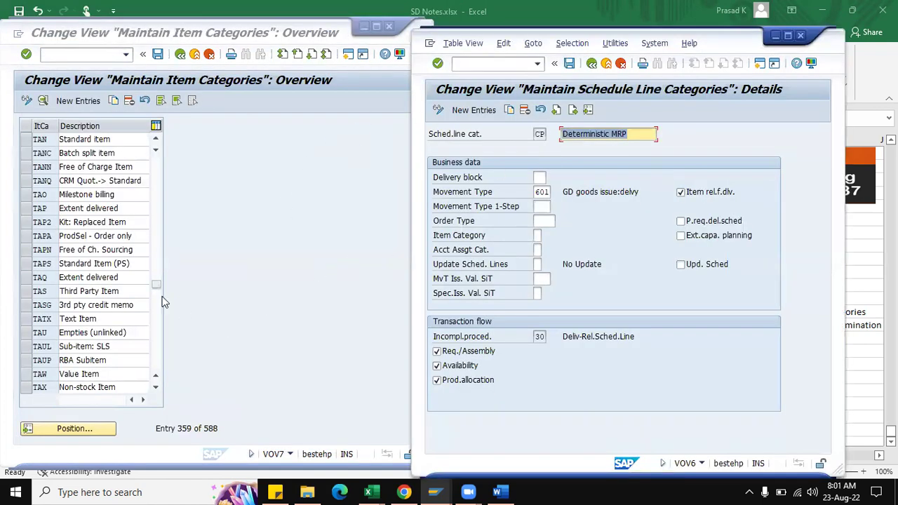
# Open the details of item category TAN and review its Transaction Flow and Bill of Material/Configuration sections, returning to Business Data
pyautogui.doubleClick(116, 139)
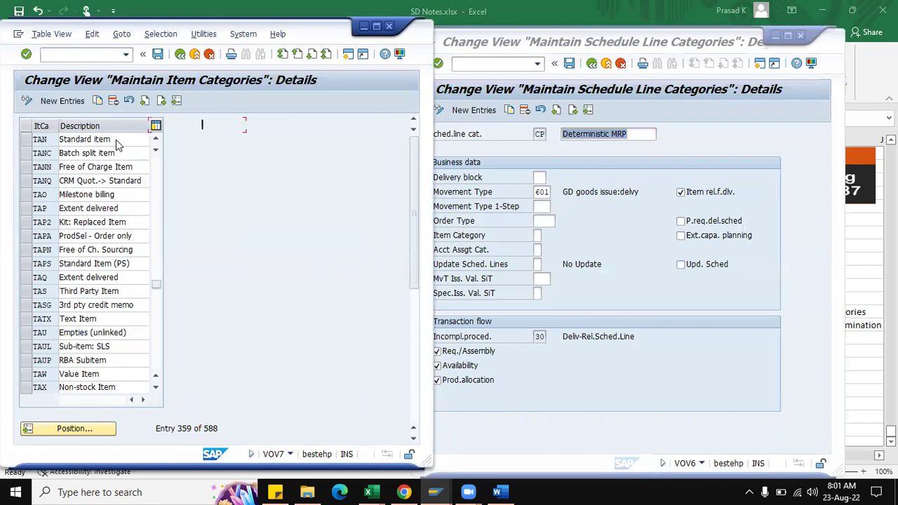
pyautogui.scroll(-5, 417, 349)
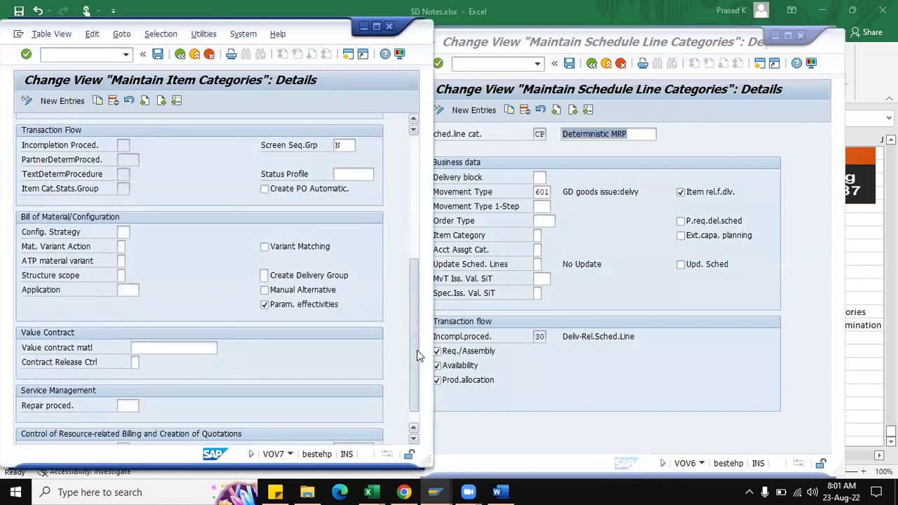
pyautogui.scroll(-1, 416, 350)
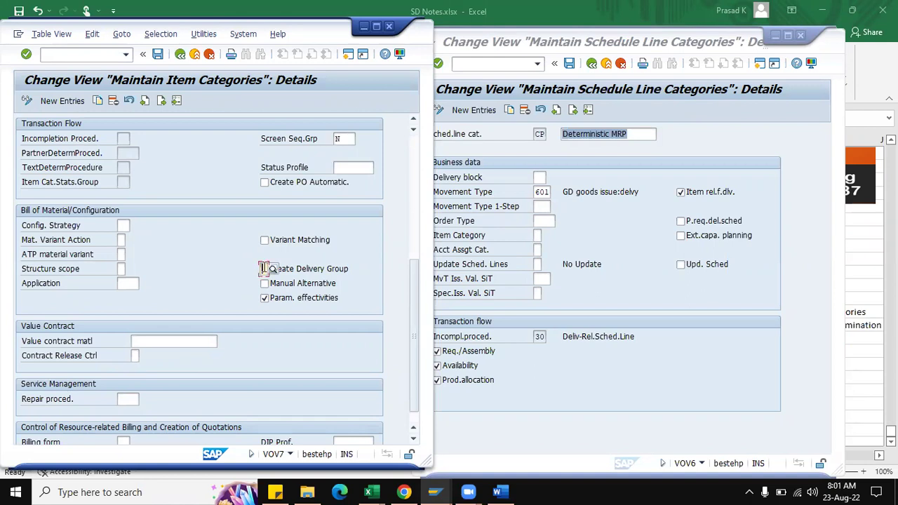
pyautogui.moveTo(409, 317); pyautogui.dragTo(406, 163)
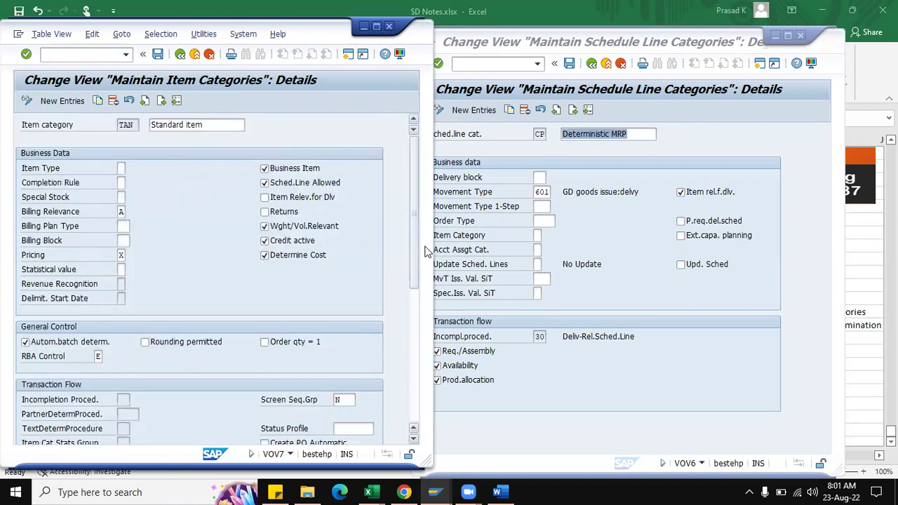
# Review the possible Delivery block values of schedule line category CP and close the list without choosing one
pyautogui.click(609, 237)
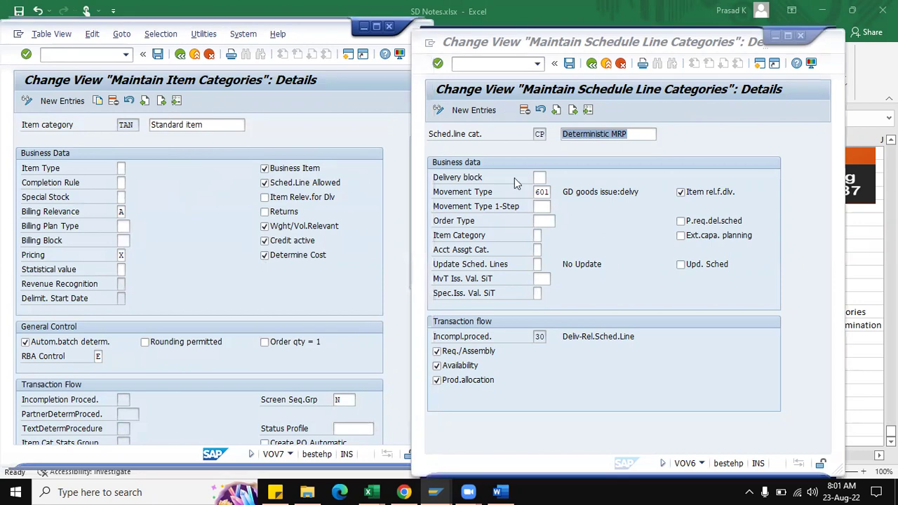
pyautogui.click(613, 184)
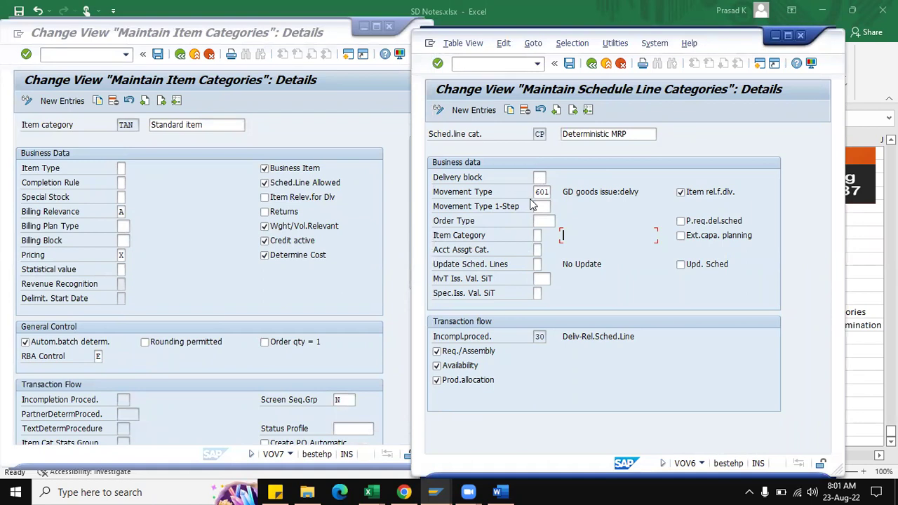
pyautogui.click(546, 177)
pyautogui.click(550, 178)
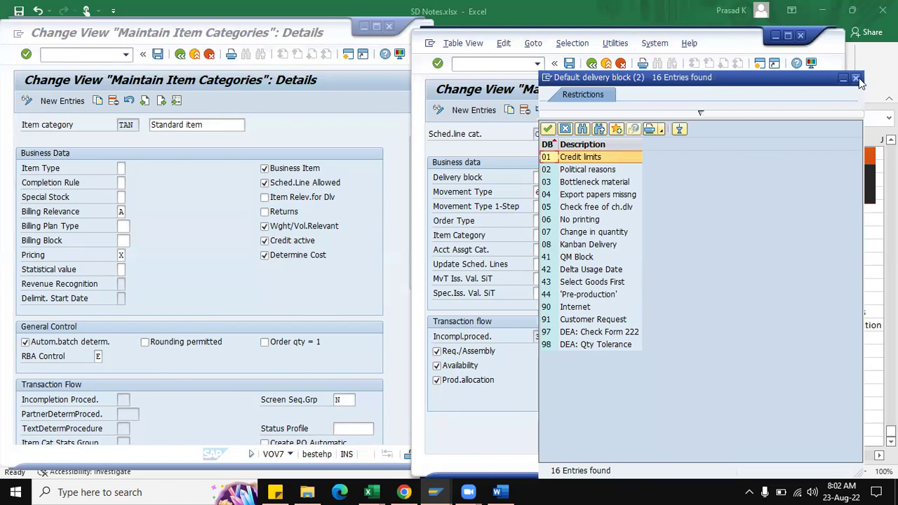
pyautogui.click(855, 78)
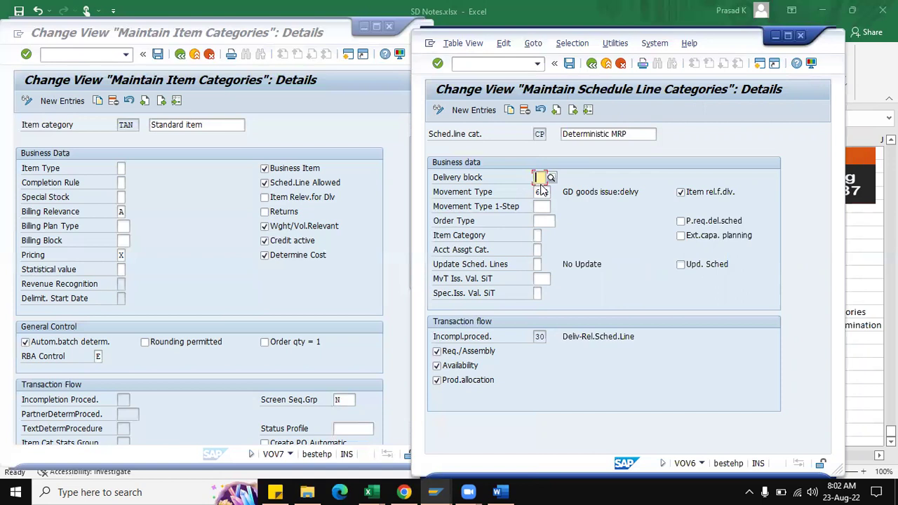
# Examine the Movement Type, Movement Type 1-Step, Order Type, Item Category and Acct Assgt Cat. fields of schedule line category CP
pyautogui.click(540, 190)
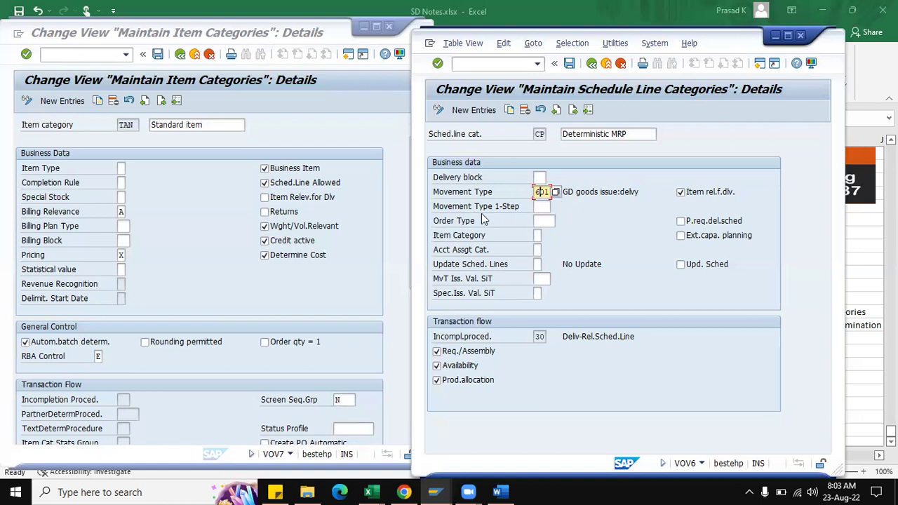
pyautogui.click(542, 206)
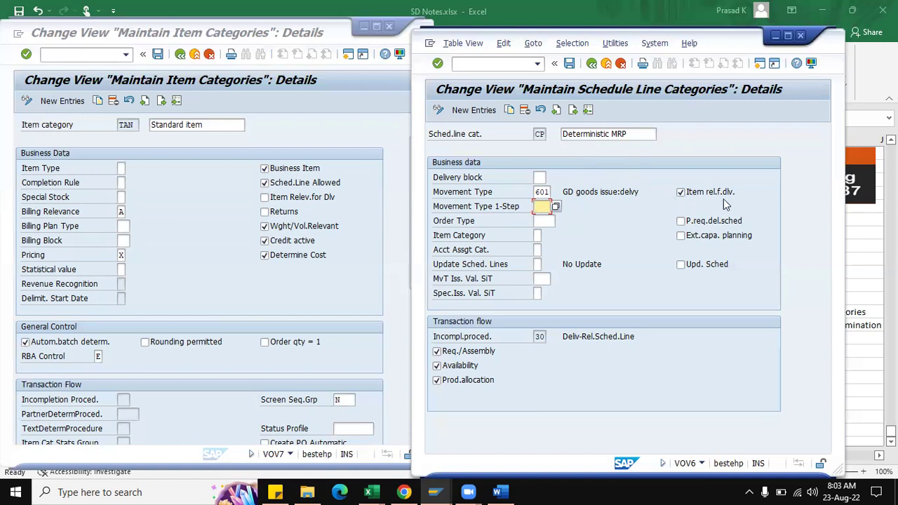
pyautogui.click(549, 221)
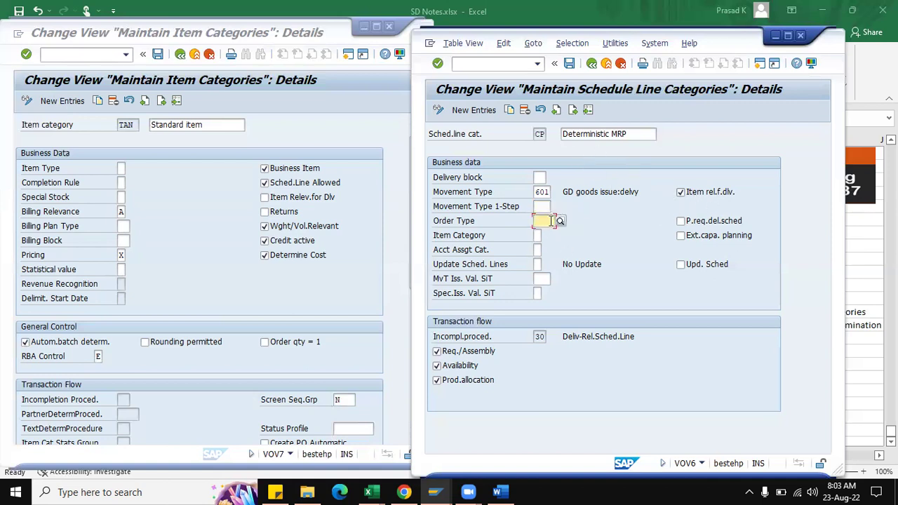
pyautogui.click(536, 237)
pyautogui.click(536, 249)
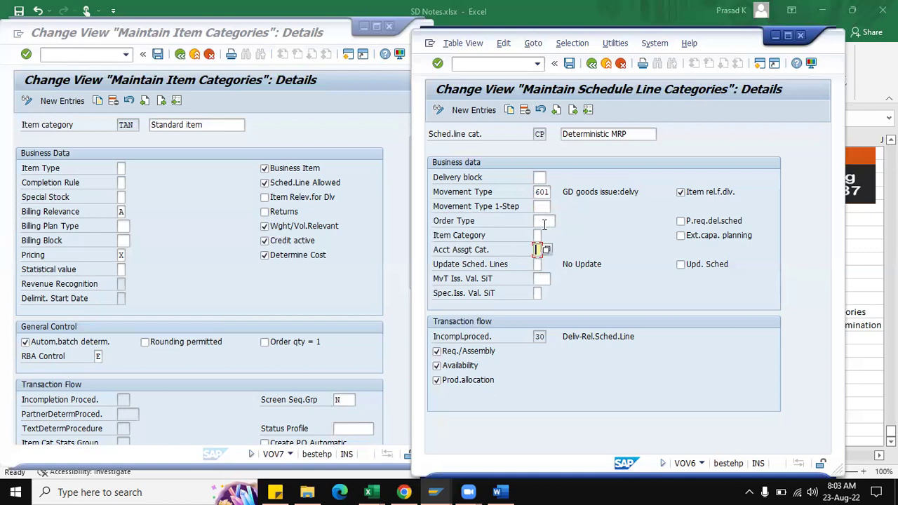
# Review the possible Order Type values, pointing out NB Purch.requis. Stand., and close the list without choosing one
pyautogui.click(545, 221)
pyautogui.click(560, 221)
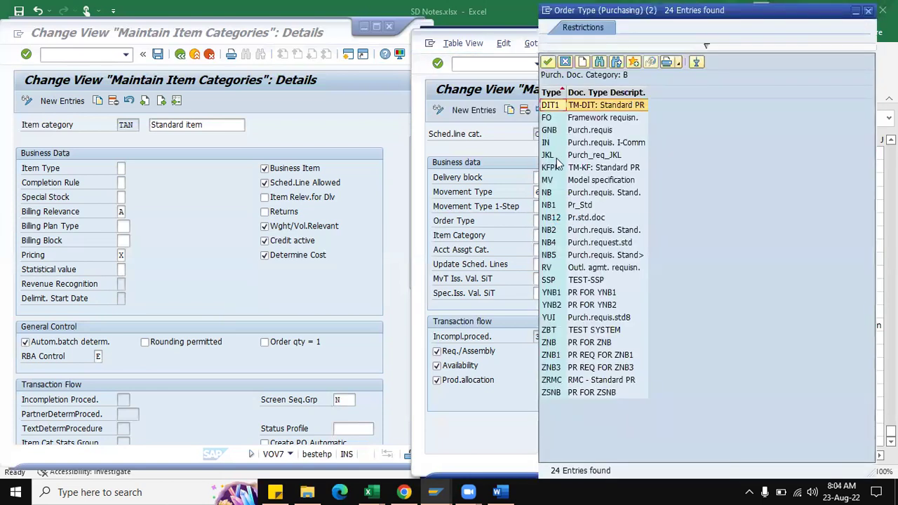
pyautogui.click(551, 193)
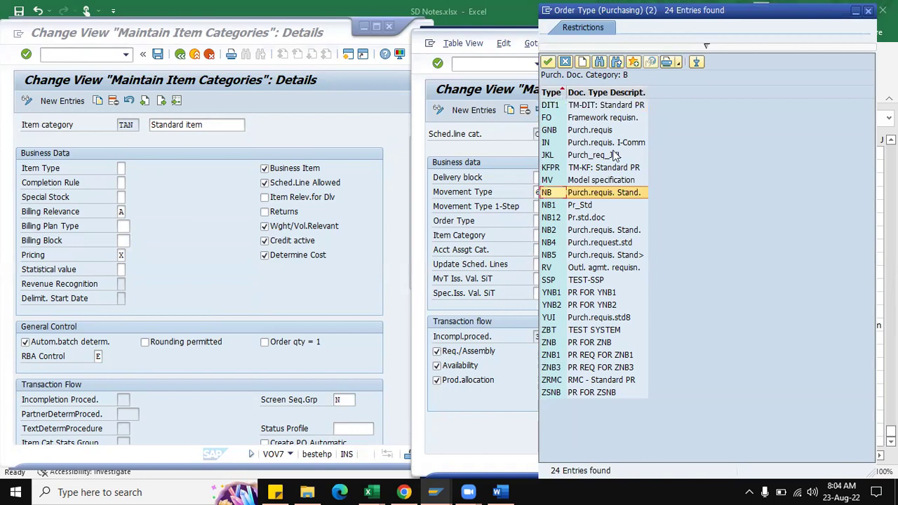
pyautogui.click(565, 62)
# Review the possible Item Category values for purchasing documents, pointing out 5 Third-party, and close the list without choosing one
pyautogui.click(537, 235)
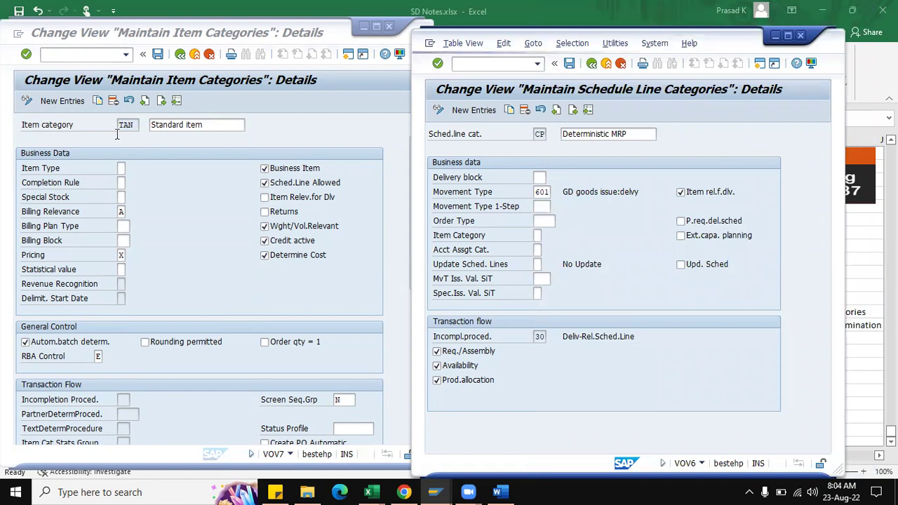
pyautogui.click(546, 235)
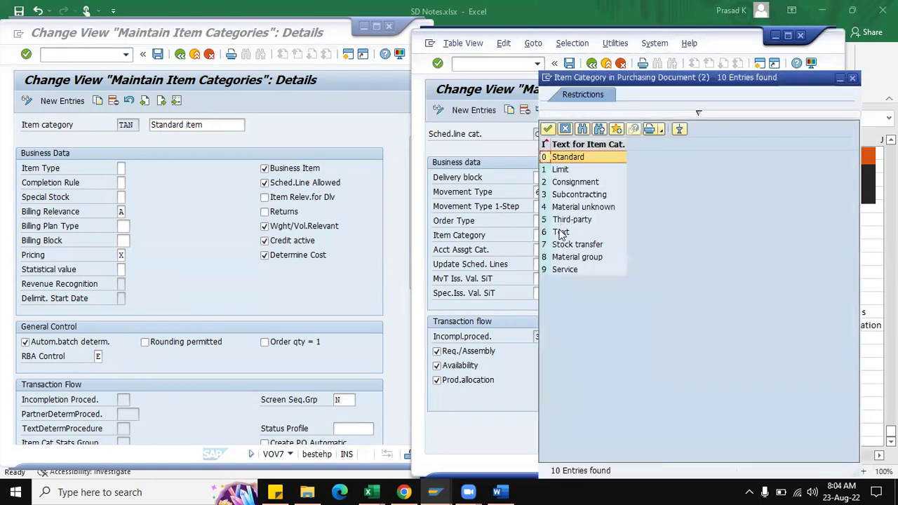
pyautogui.click(561, 223)
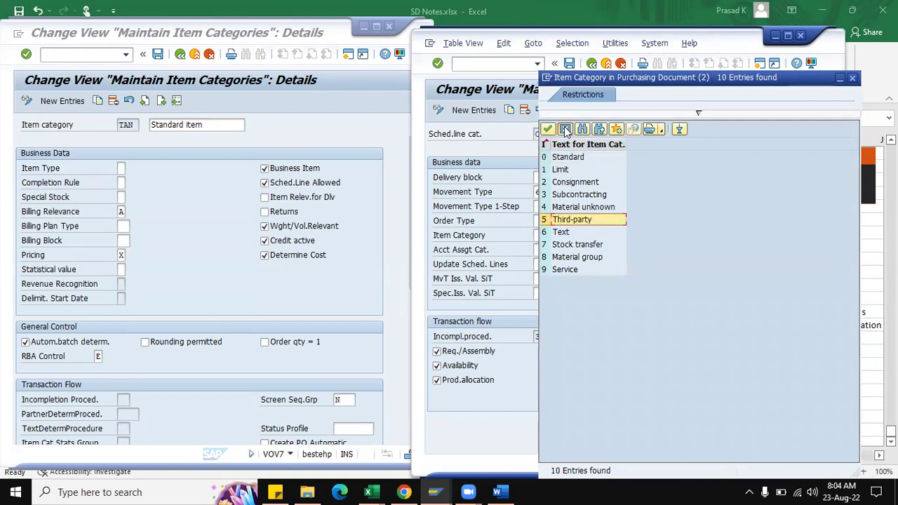
pyautogui.click(562, 130)
# Review the possible Acct Assgt Cat. values, pointing out 1 Third-party, and close the list without choosing one
pyautogui.click(536, 250)
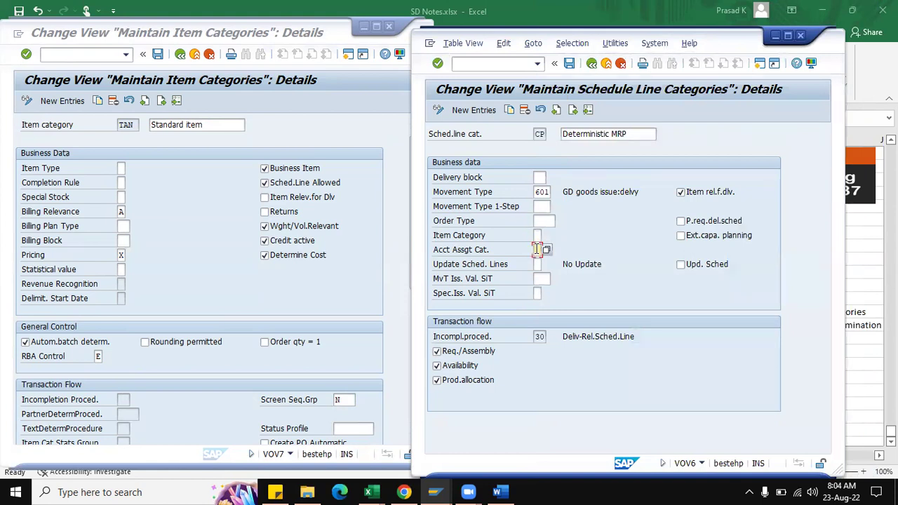
pyautogui.click(546, 249)
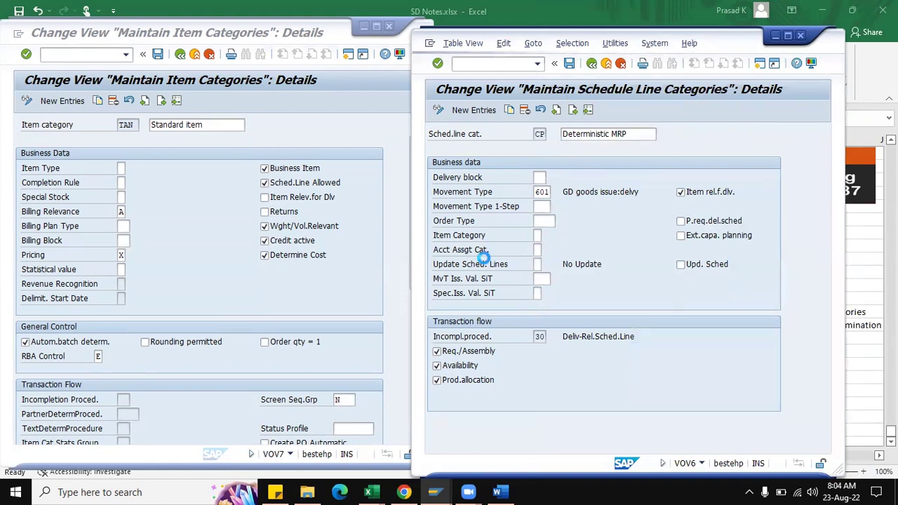
pyautogui.click(585, 157)
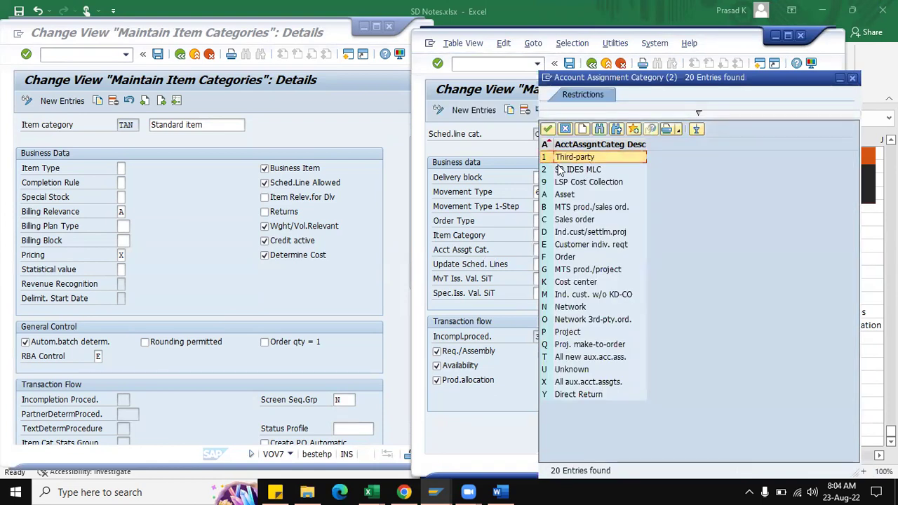
pyautogui.click(852, 80)
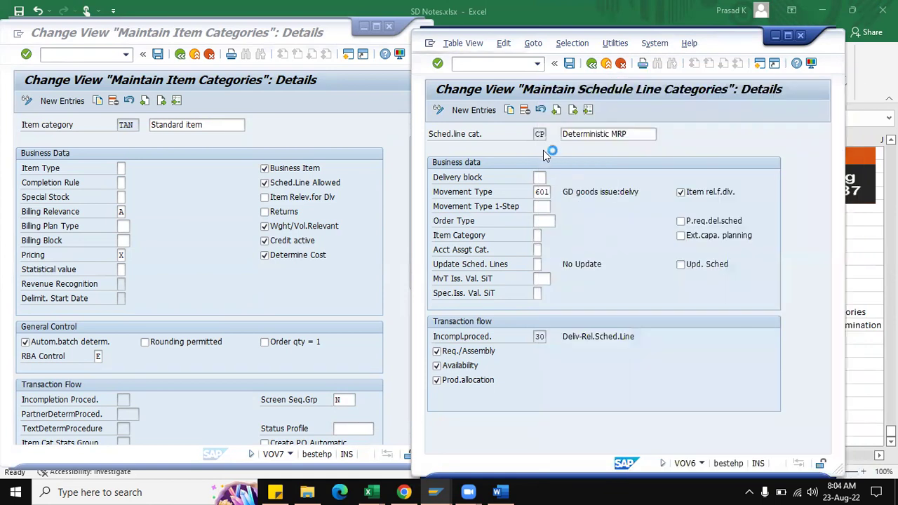
# Return to the schedule line category overview, select CP and CS, and open their details, moving on to CS
pyautogui.click(591, 65)
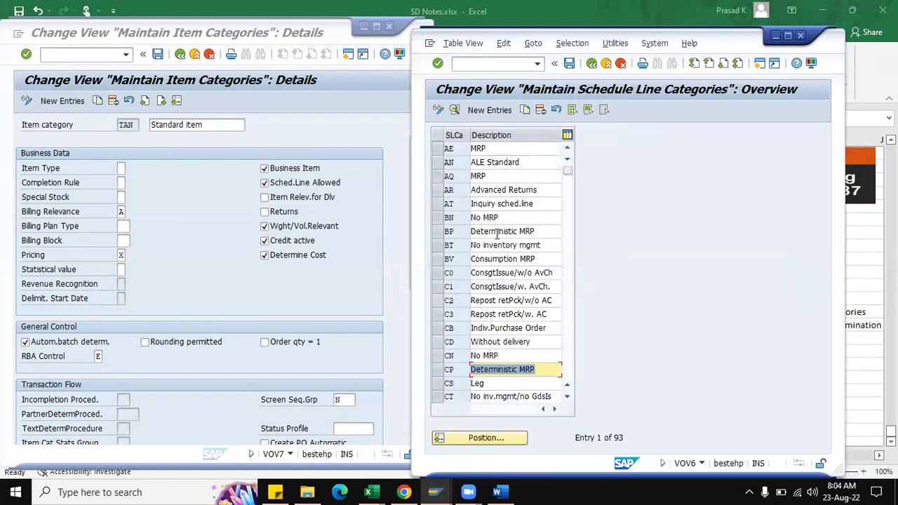
pyautogui.click(438, 369)
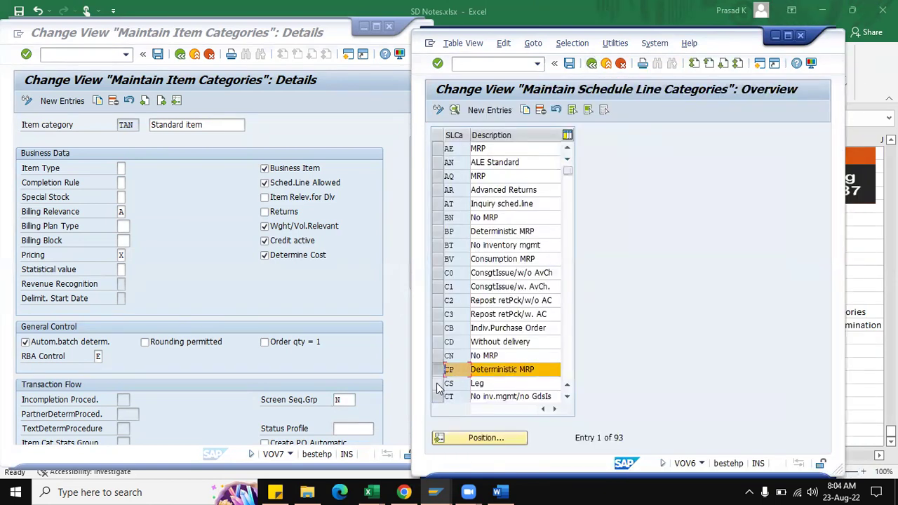
pyautogui.click(438, 383)
pyautogui.click(454, 110)
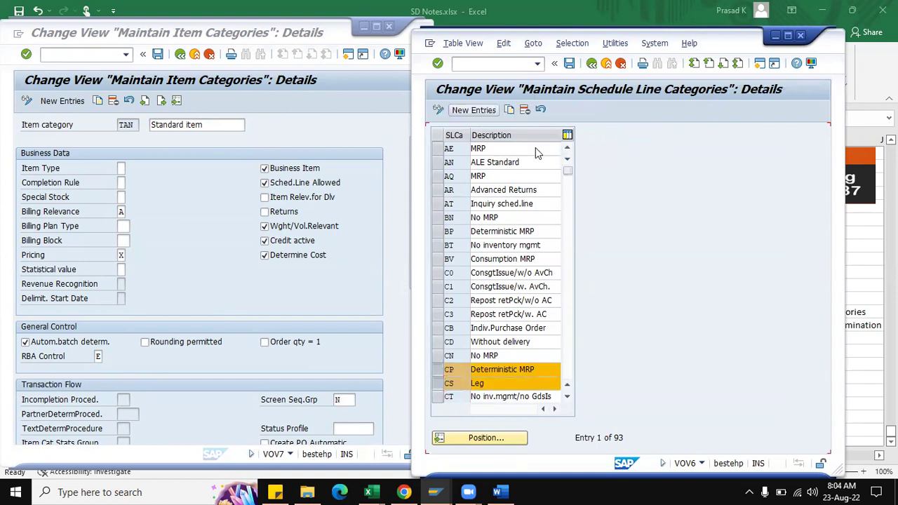
pyautogui.click(573, 109)
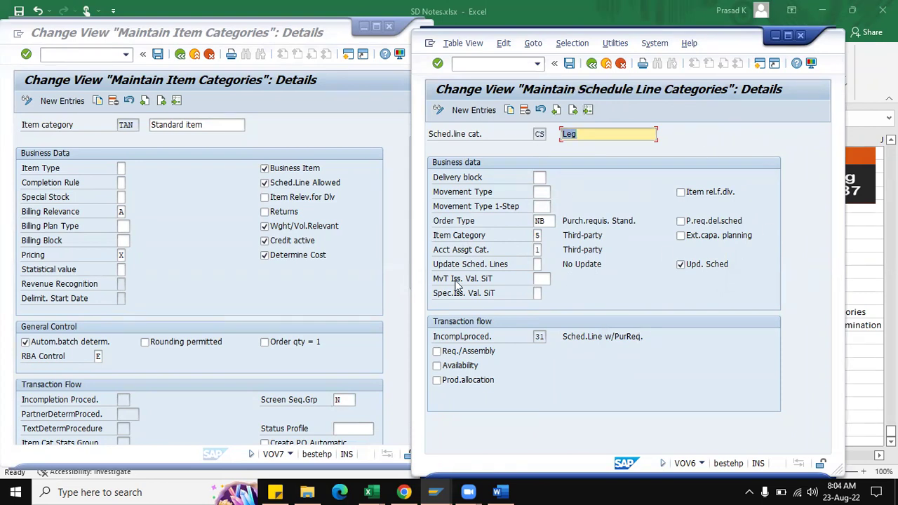
# Examine the Movement Type field of schedule line category CS, and switch P.req.del.sched on and off again
pyautogui.click(538, 191)
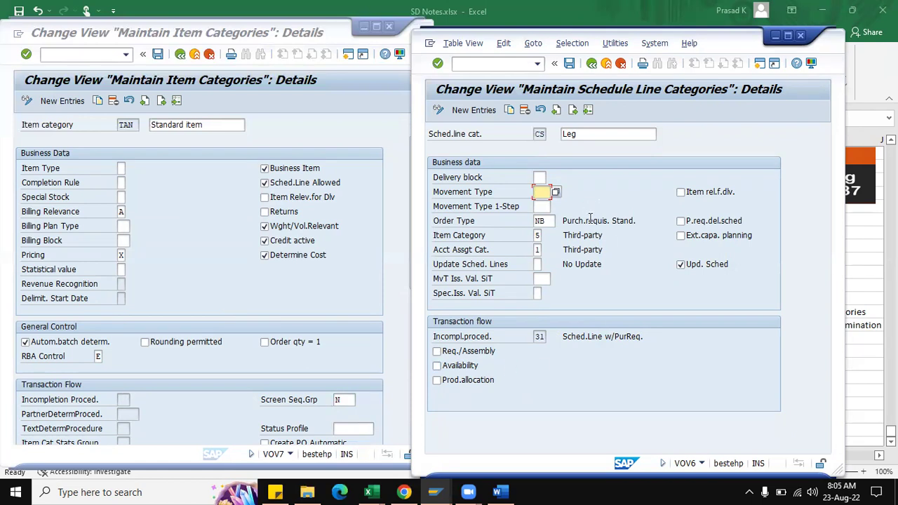
pyautogui.click(693, 223)
pyautogui.click(697, 226)
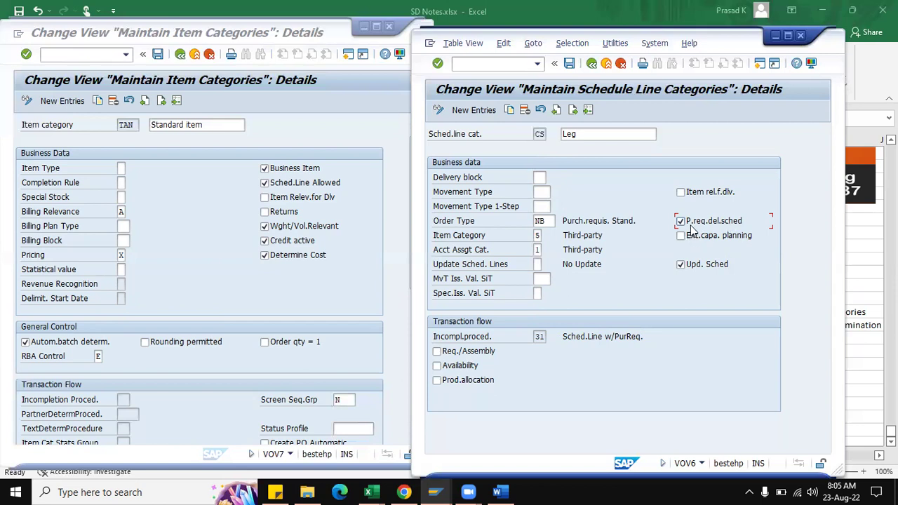
pyautogui.click(694, 223)
# Go back to schedule line category CP and point out Req./Assembly by switching it off and on again
pyautogui.click(556, 111)
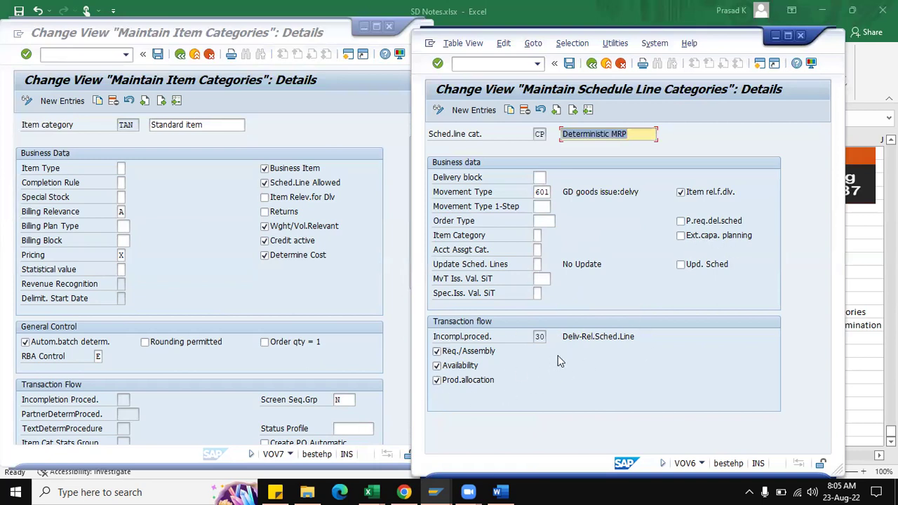
pyautogui.click(476, 358)
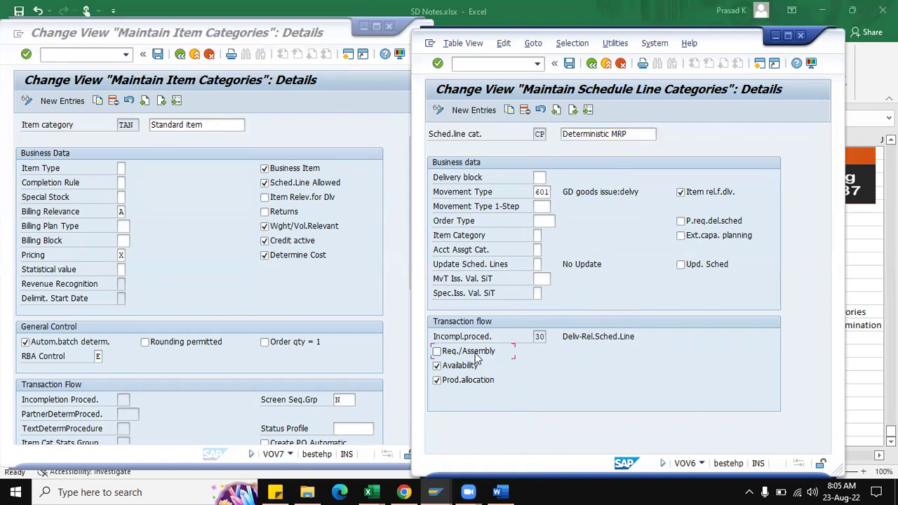
pyautogui.click(473, 356)
# Open sales order type maintenance (VOV8) in a separate session and position the list at document type OR
pyautogui.click(475, 61)
pyautogui.press('Return')
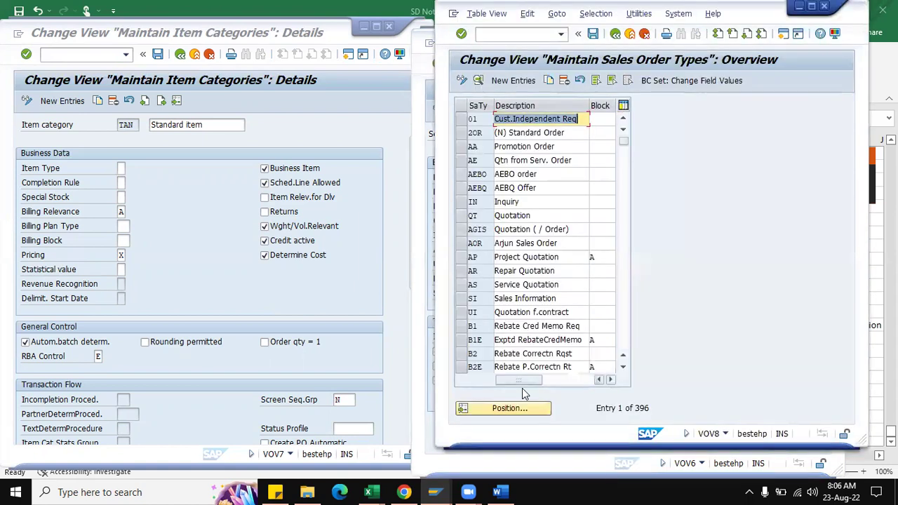
pyautogui.click(522, 407)
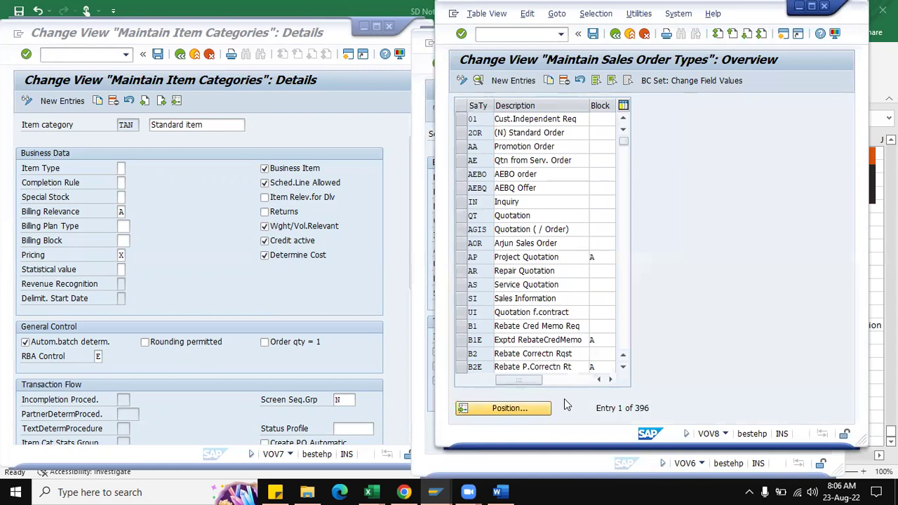
pyautogui.press('Return')
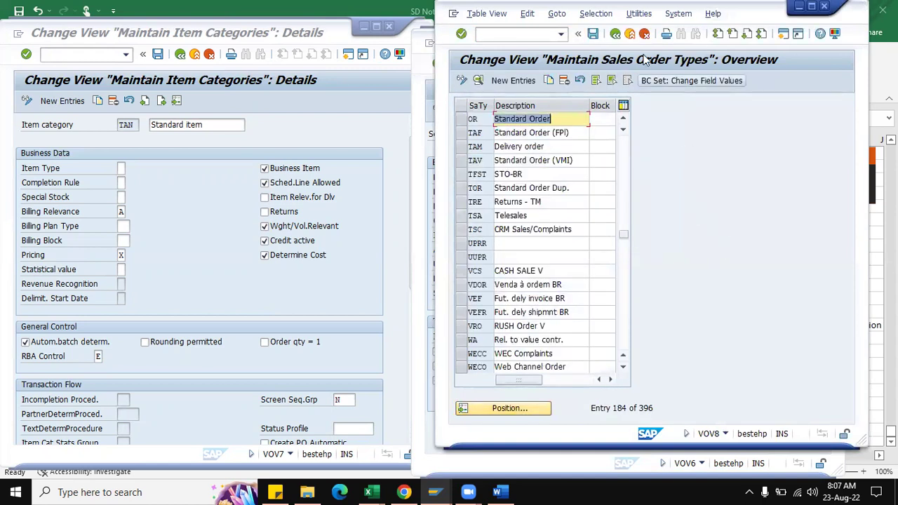
# Move the VOV8 window aside, narrow the VOV7 and VOV6 windows, and shift VOV6 away to make room between them
pyautogui.moveTo(632, 9); pyautogui.dragTo(165, 25)
pyautogui.click(406, 29)
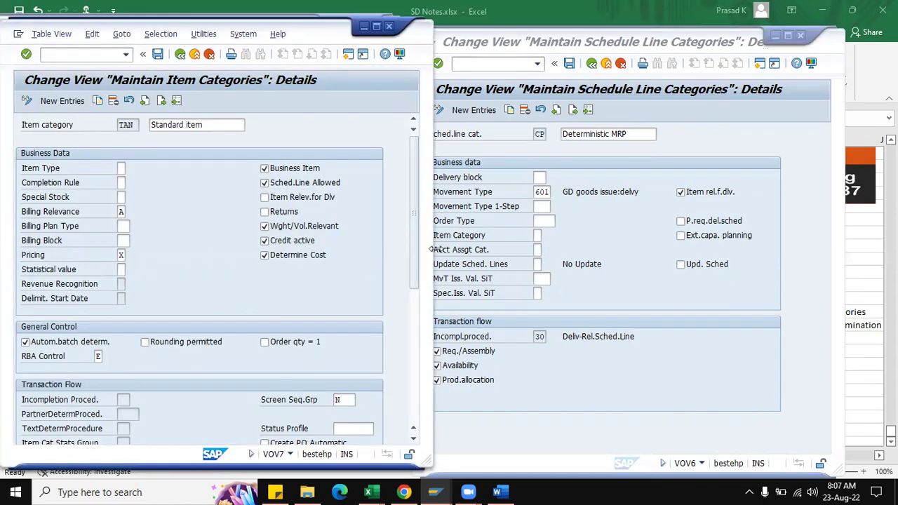
pyautogui.moveTo(432, 248); pyautogui.dragTo(323, 248)
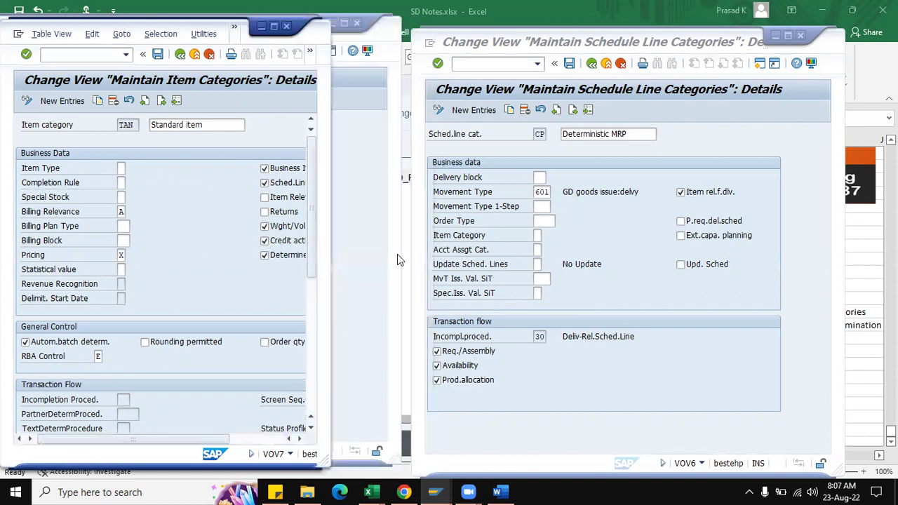
pyautogui.click(787, 244)
pyautogui.moveTo(845, 245); pyautogui.dragTo(742, 244)
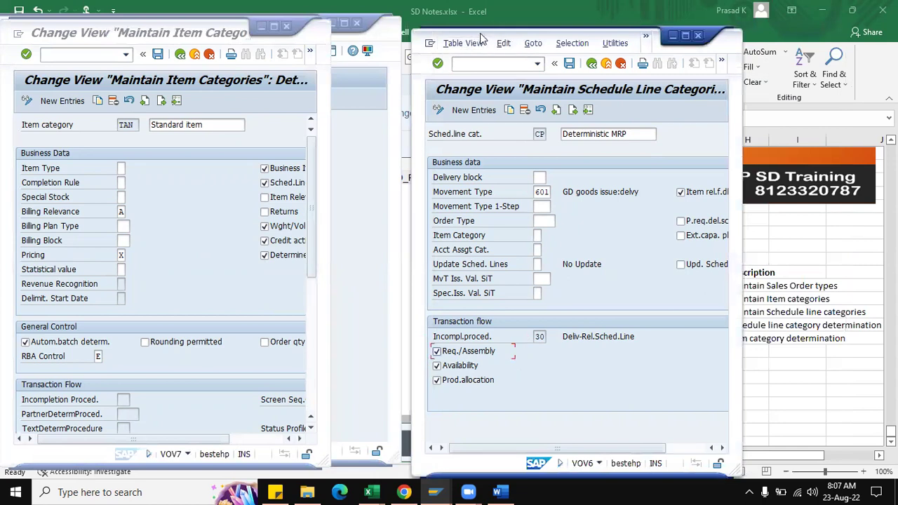
pyautogui.moveTo(487, 35); pyautogui.dragTo(644, 37)
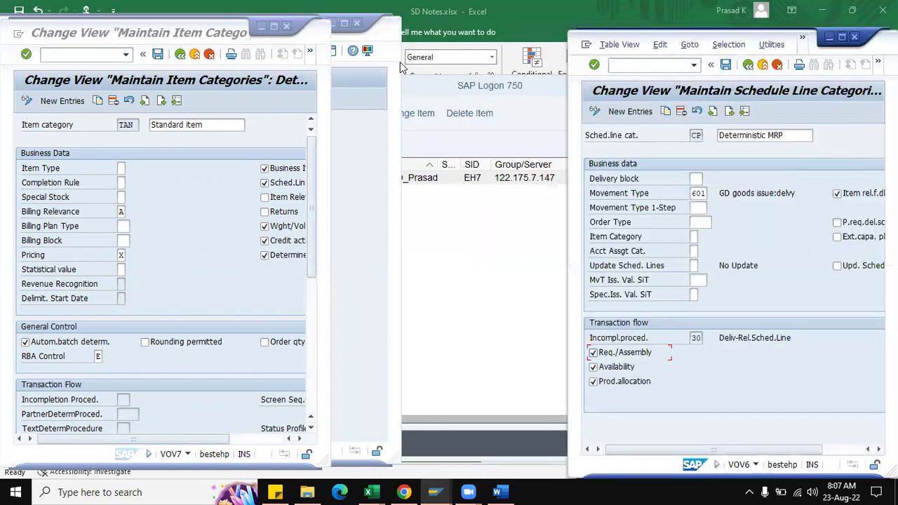
# Place the VOV7 window in the middle and narrow the VOV8 window so all three sessions sit side by side
pyautogui.click(150, 33)
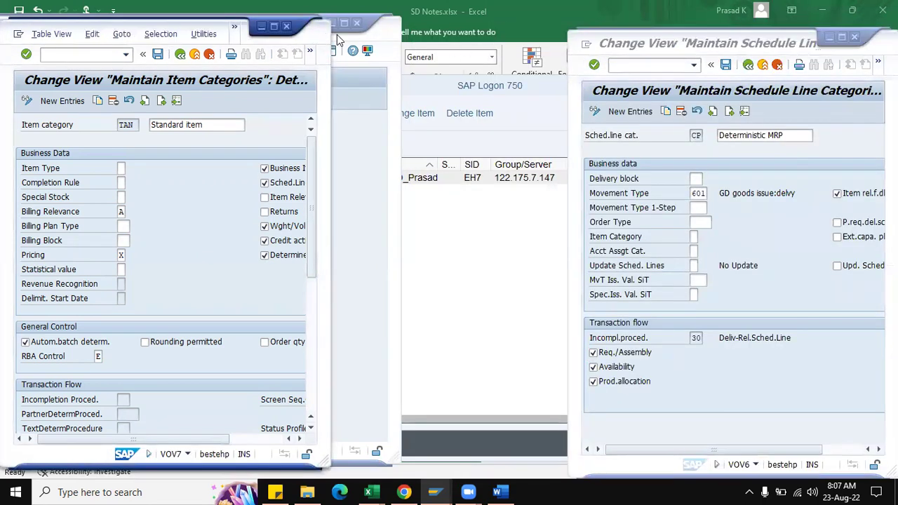
pyautogui.moveTo(308, 27); pyautogui.dragTo(620, 38)
pyautogui.click(248, 186)
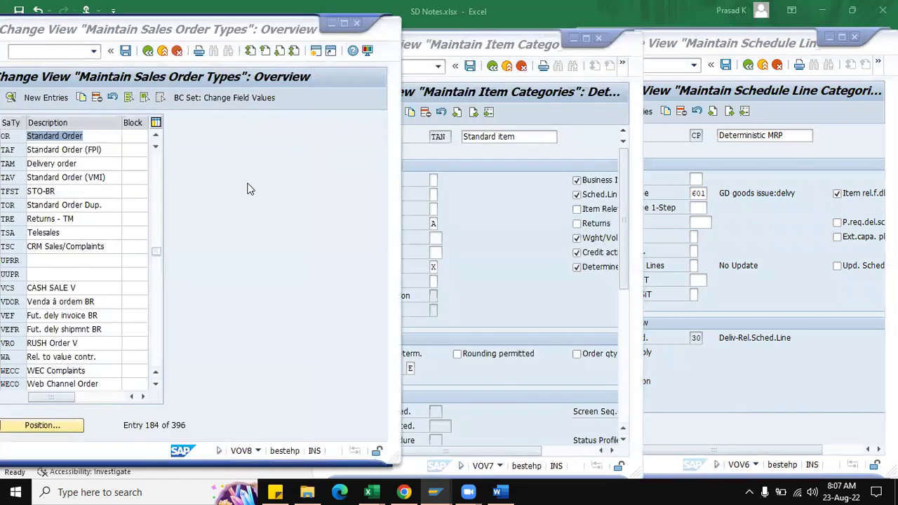
pyautogui.moveTo(400, 217); pyautogui.dragTo(298, 216)
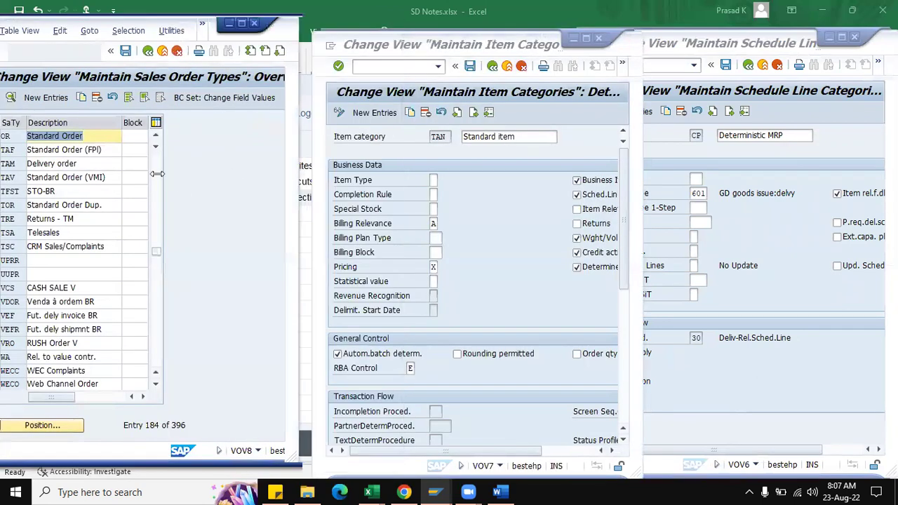
# Open the details of sales document type OR and compare them with item category TAN and schedule line category CP
pyautogui.click(114, 137)
pyautogui.doubleClick(64, 139)
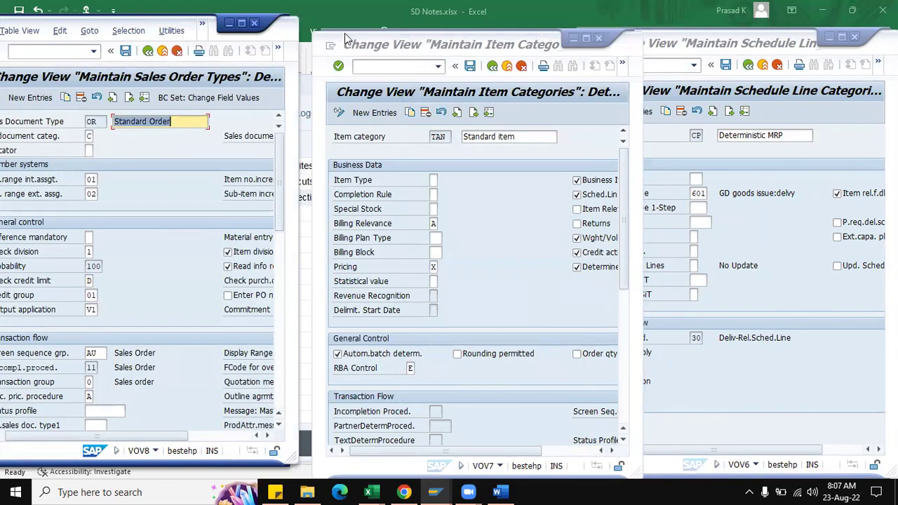
pyautogui.click(346, 45)
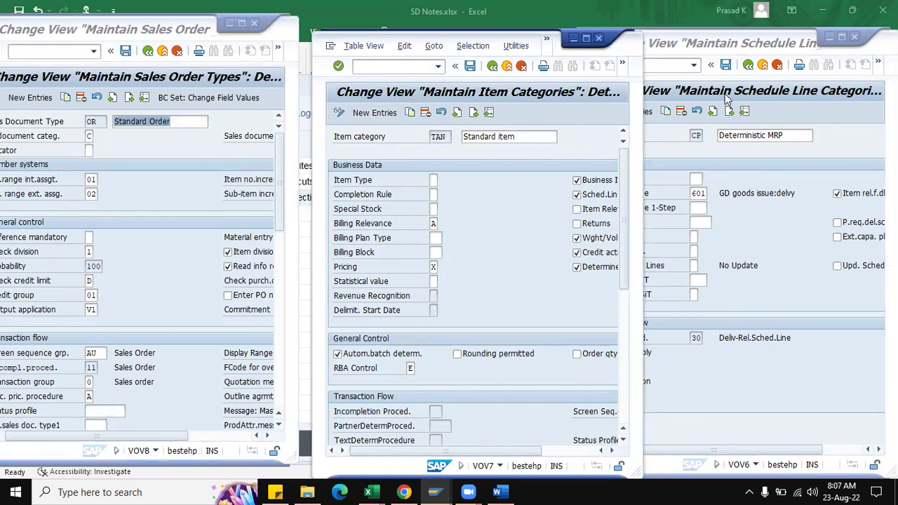
pyautogui.click(790, 209)
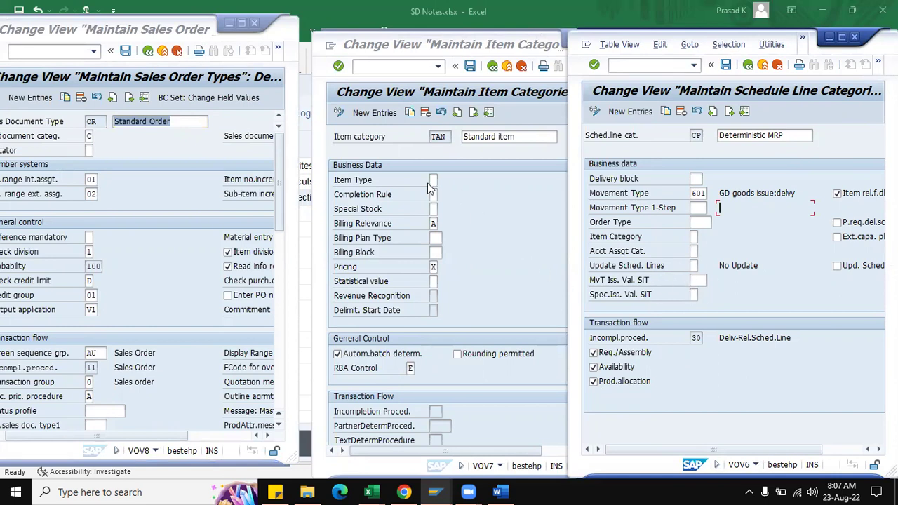
pyautogui.click(280, 230)
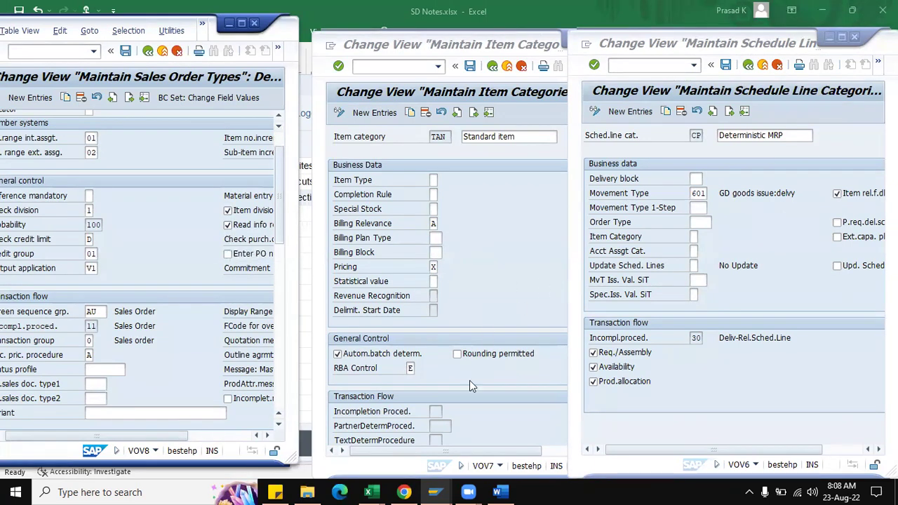
# Switch to SD Notes.xlsx in Excel and highlight the table of sales document types, item categories and schedule line categories, C674:E692
pyautogui.moveTo(370, 490)
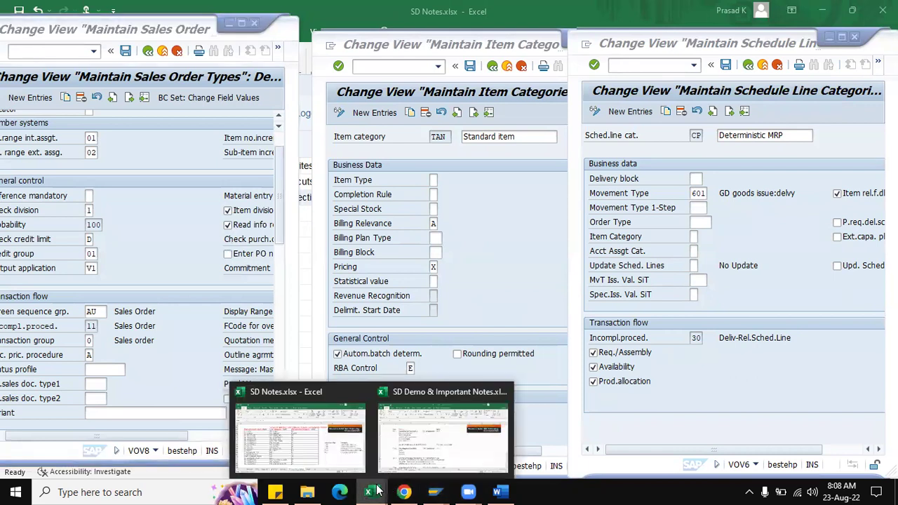
pyautogui.click(341, 450)
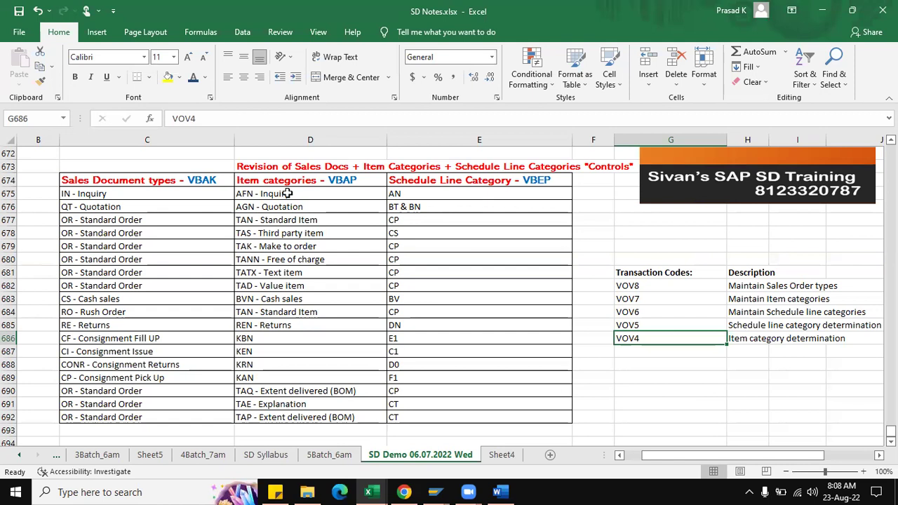
pyautogui.moveTo(170, 179); pyautogui.dragTo(497, 417)
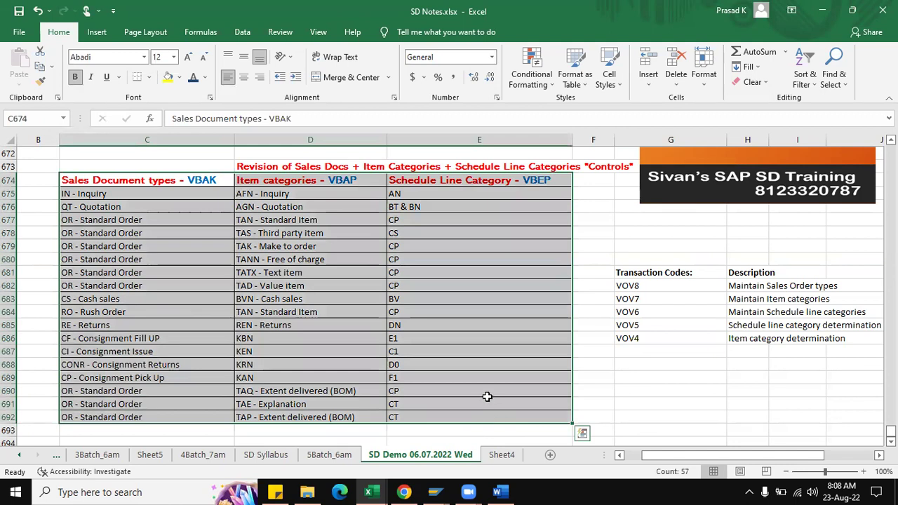
pyautogui.click(622, 351)
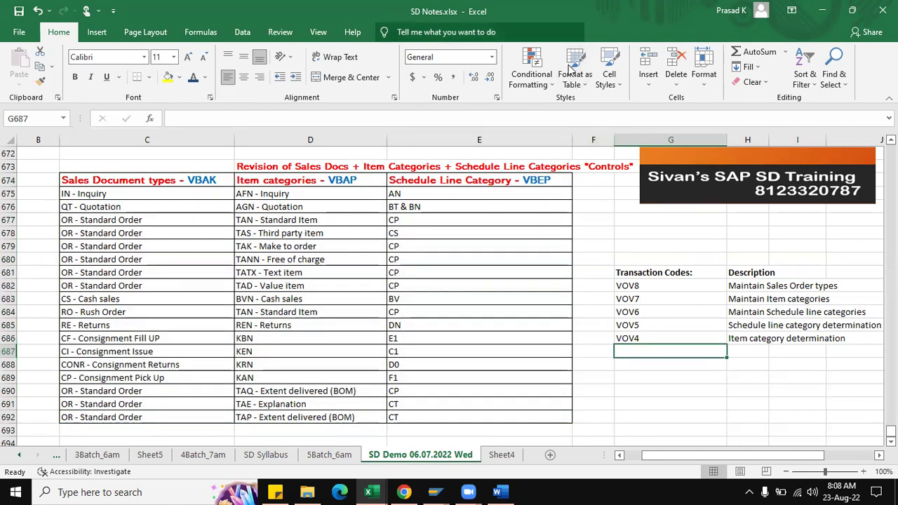